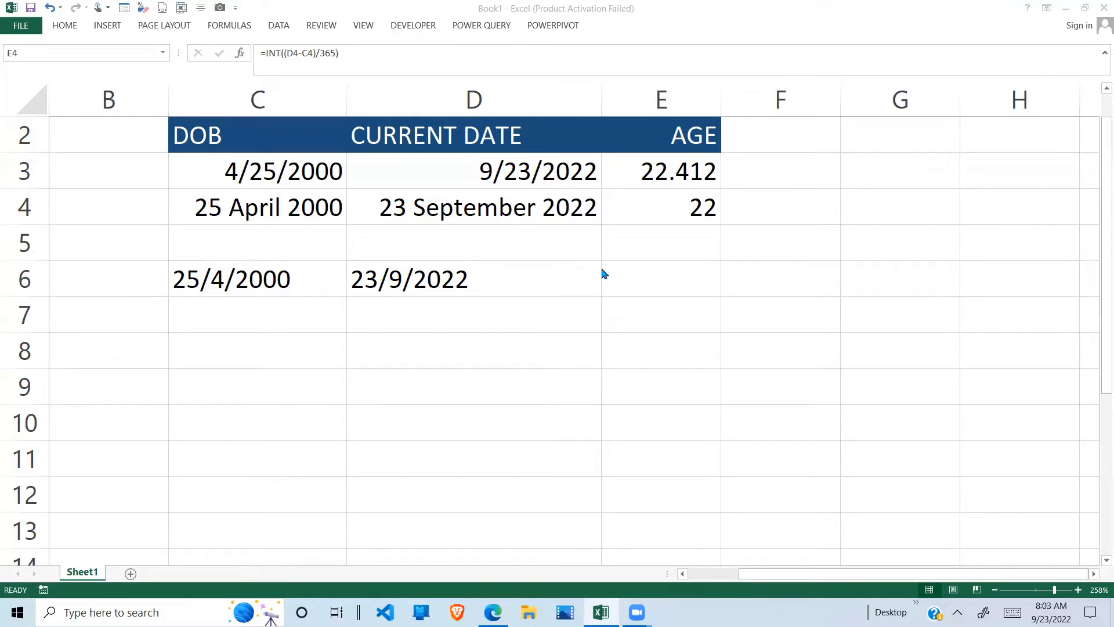
Clear the existing age formulas from cells E3 and E4.
{"action": "left_click", "coordinate": [695, 199]}
{"action": "left_click_drag", "start_coordinate": [685, 179], "coordinate": [691, 219]}
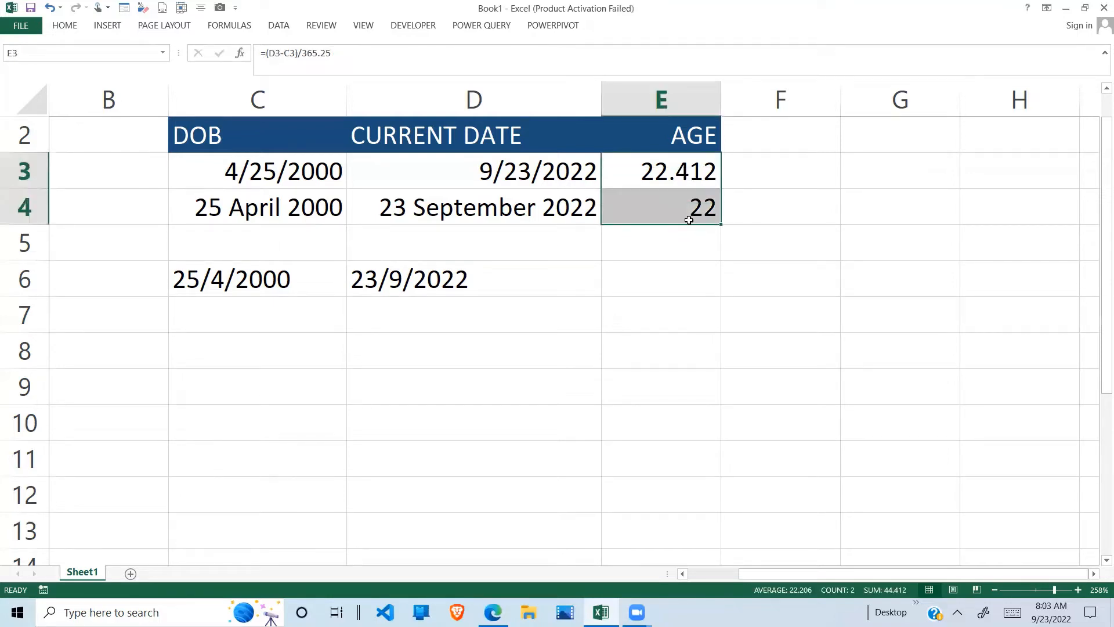
{"action": "key", "text": "Delete"}
{"action": "left_click", "coordinate": [523, 289]}
{"action": "left_click", "coordinate": [448, 308]}
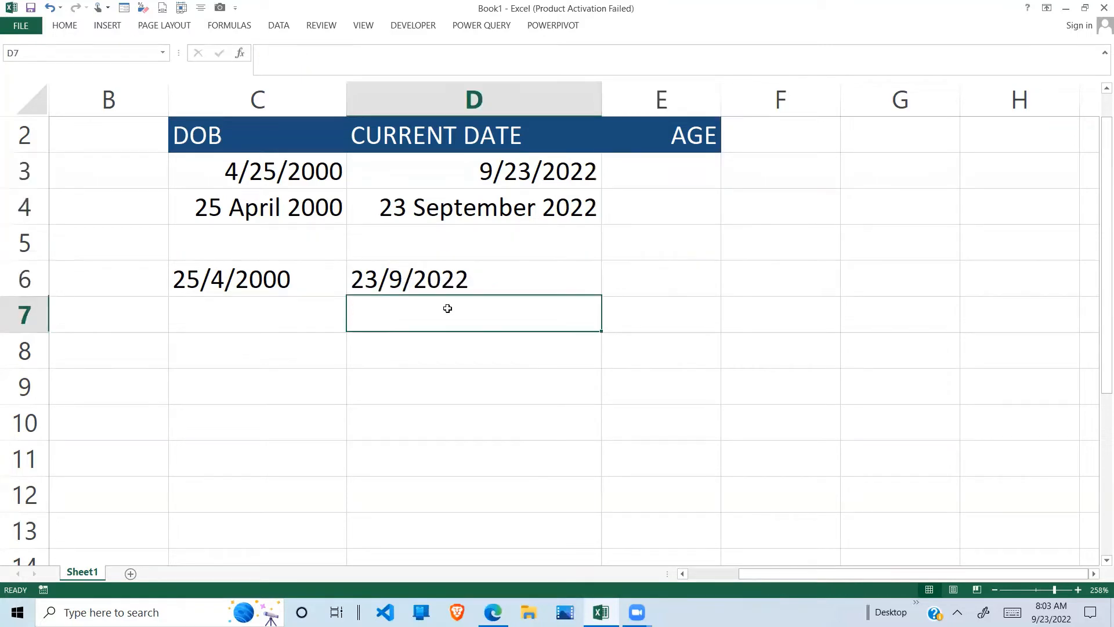
Enter the formula =D3-C3 in E3 to subtract the date of birth from the current date.
{"action": "left_click", "coordinate": [259, 177]}
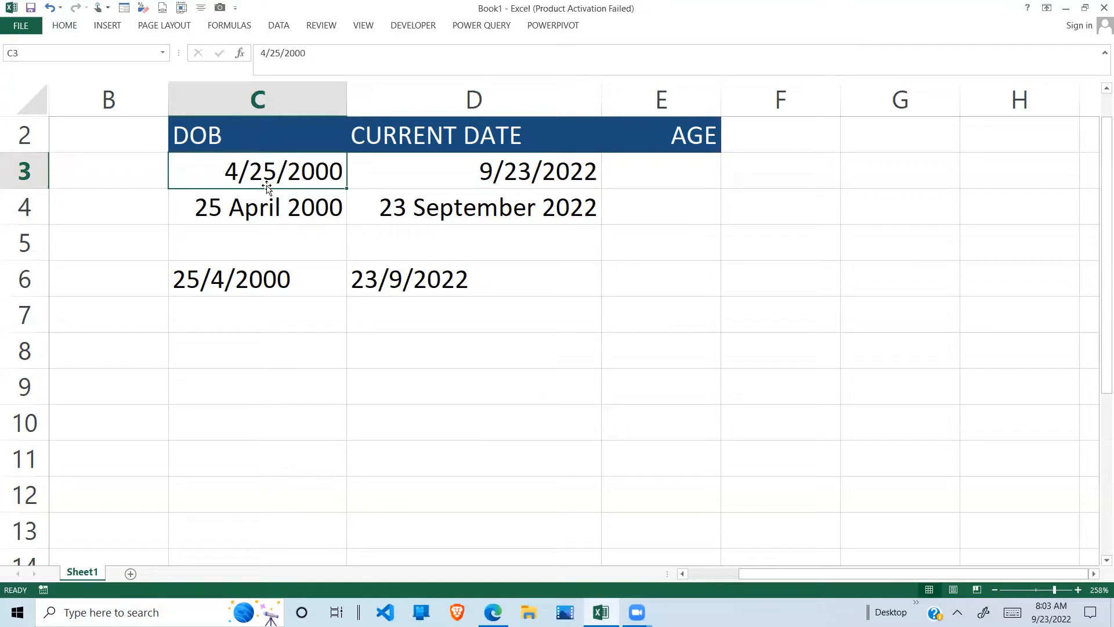
{"action": "left_click", "coordinate": [549, 182]}
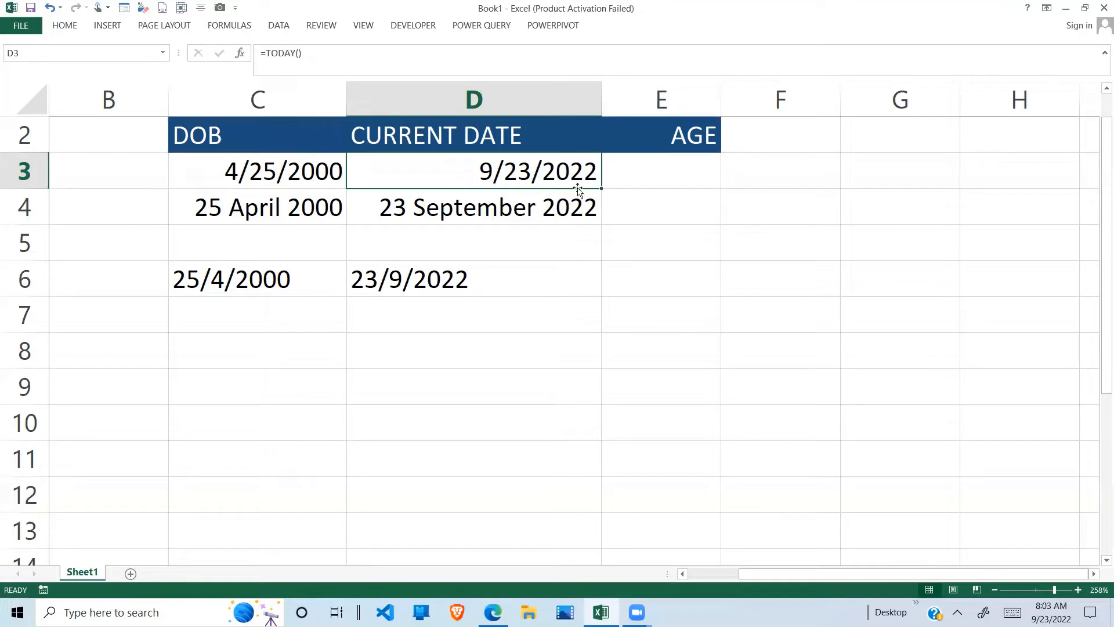
{"action": "left_click", "coordinate": [639, 183]}
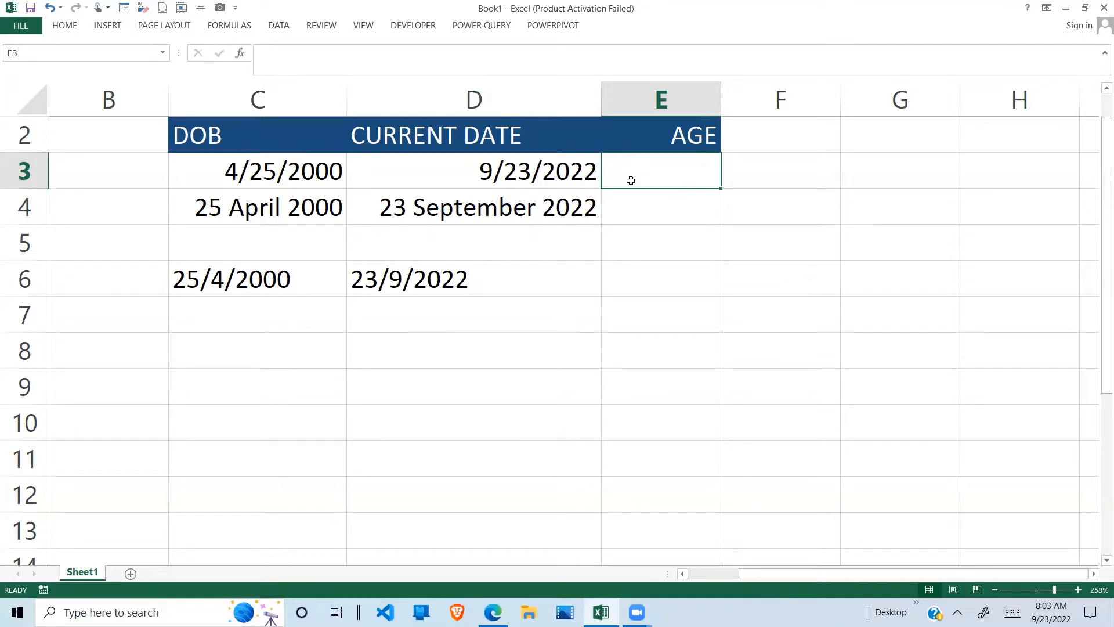
{"action": "type", "text": "="}
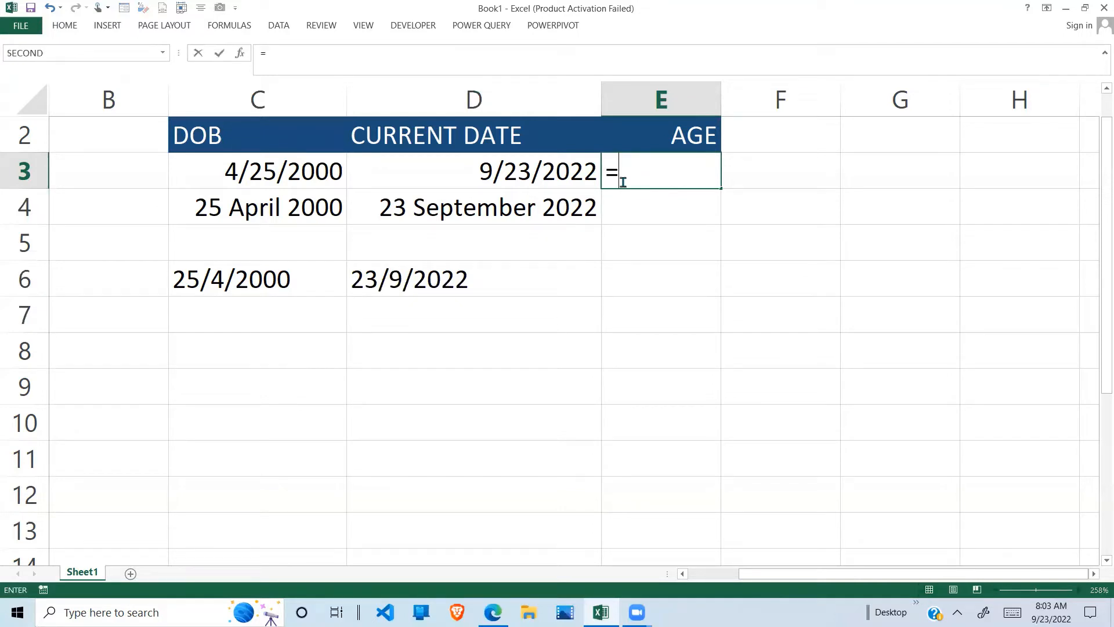
{"action": "left_click", "coordinate": [538, 173]}
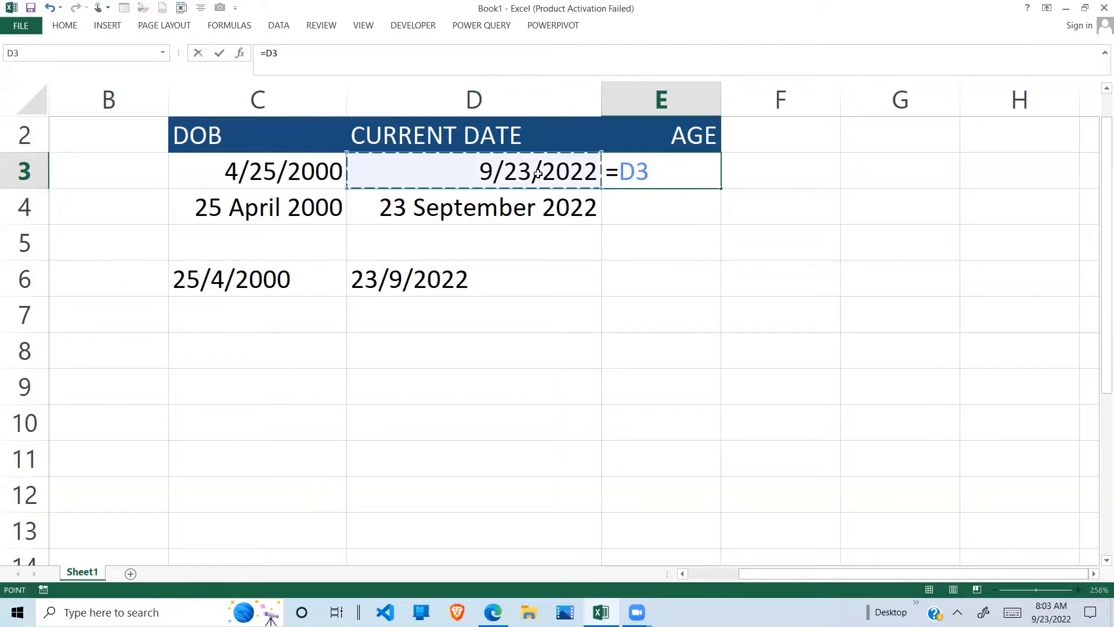
{"action": "type", "text": "-"}
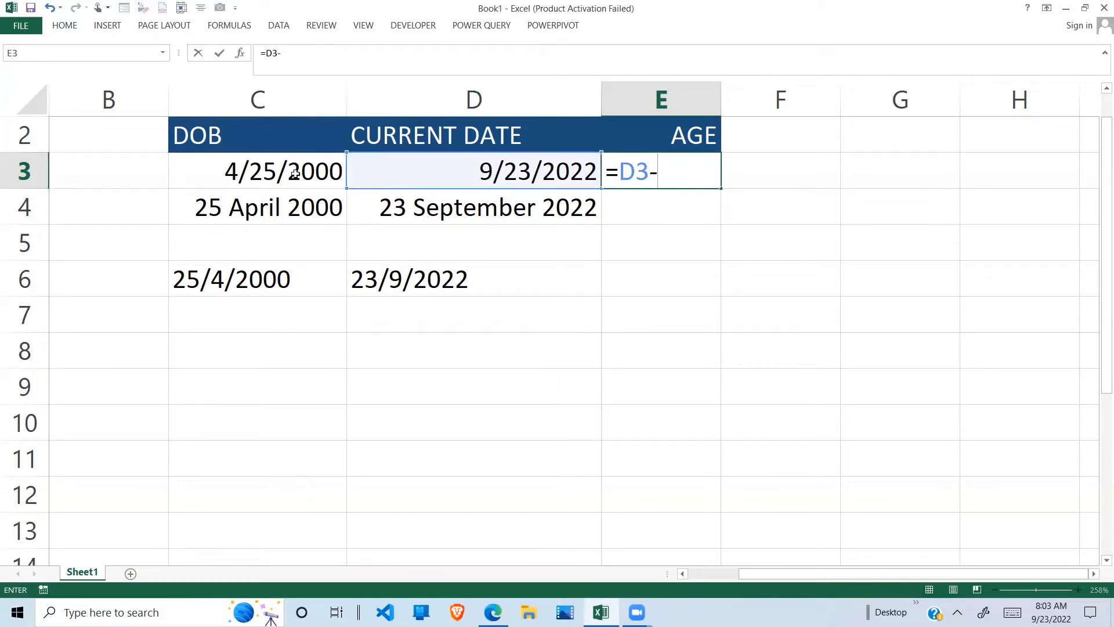
{"action": "left_click", "coordinate": [295, 174]}
{"action": "key", "text": "Return"}
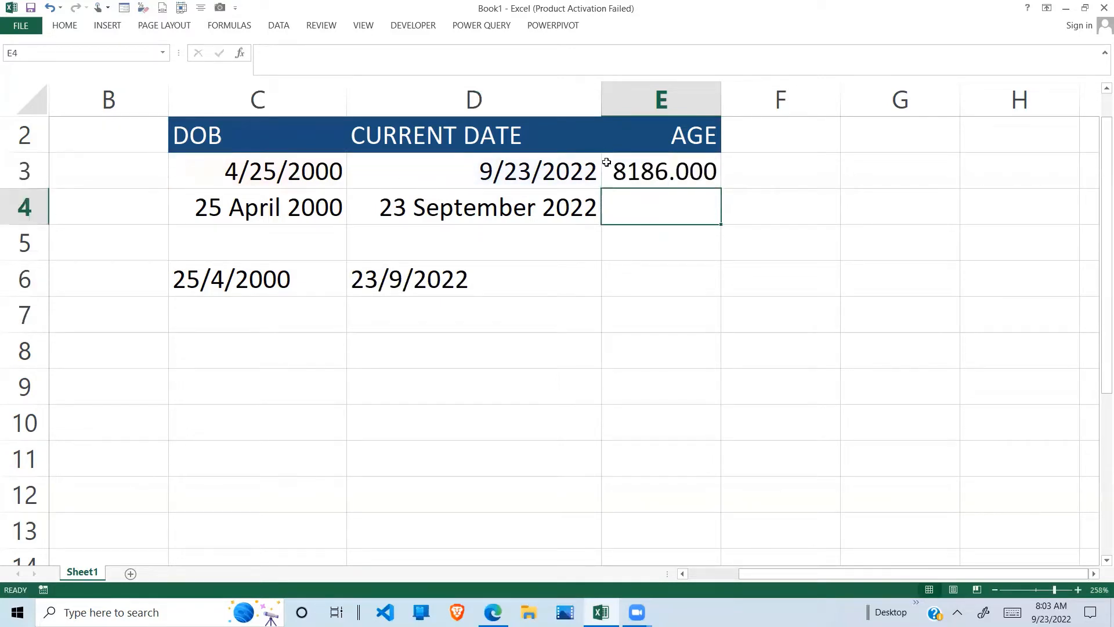
Change the E3 formula to =(D3-C3)/365.25 to convert the day difference into years.
{"action": "left_click", "coordinate": [640, 173]}
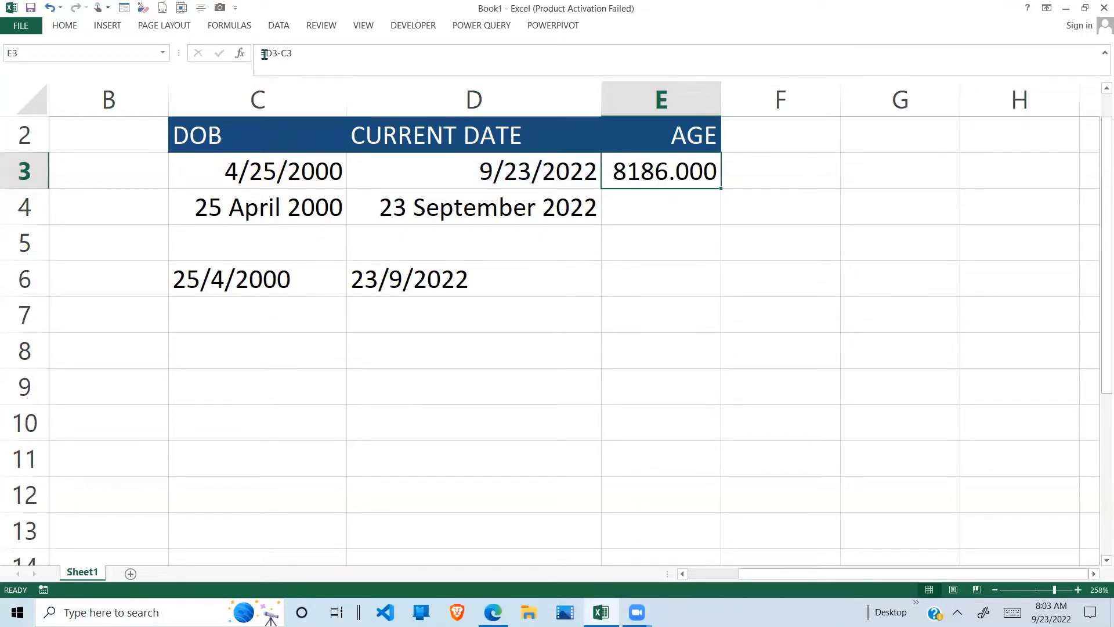
{"action": "left_click", "coordinate": [264, 54]}
{"action": "type", "text": "("}
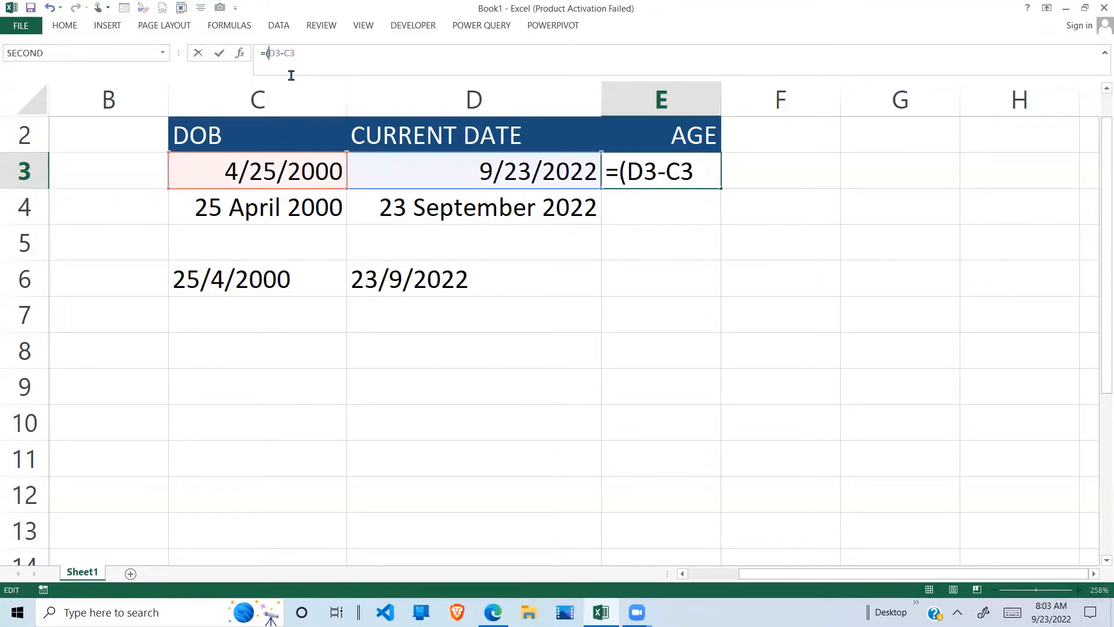
{"action": "left_click", "coordinate": [314, 56]}
{"action": "type", "text": ")/36"}
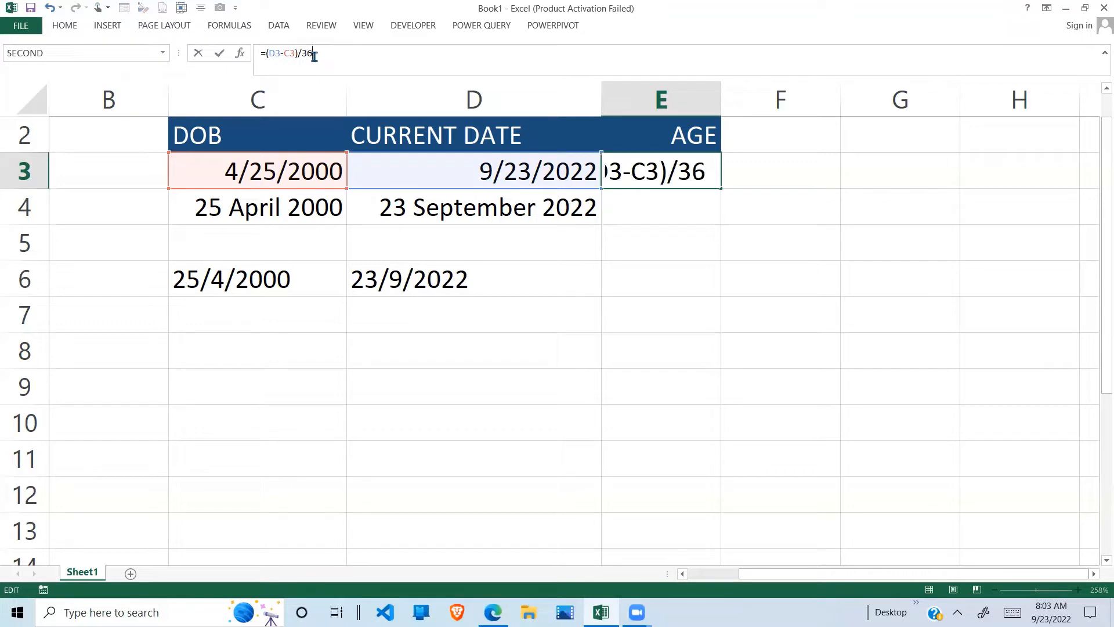
{"action": "type", "text": "5."}
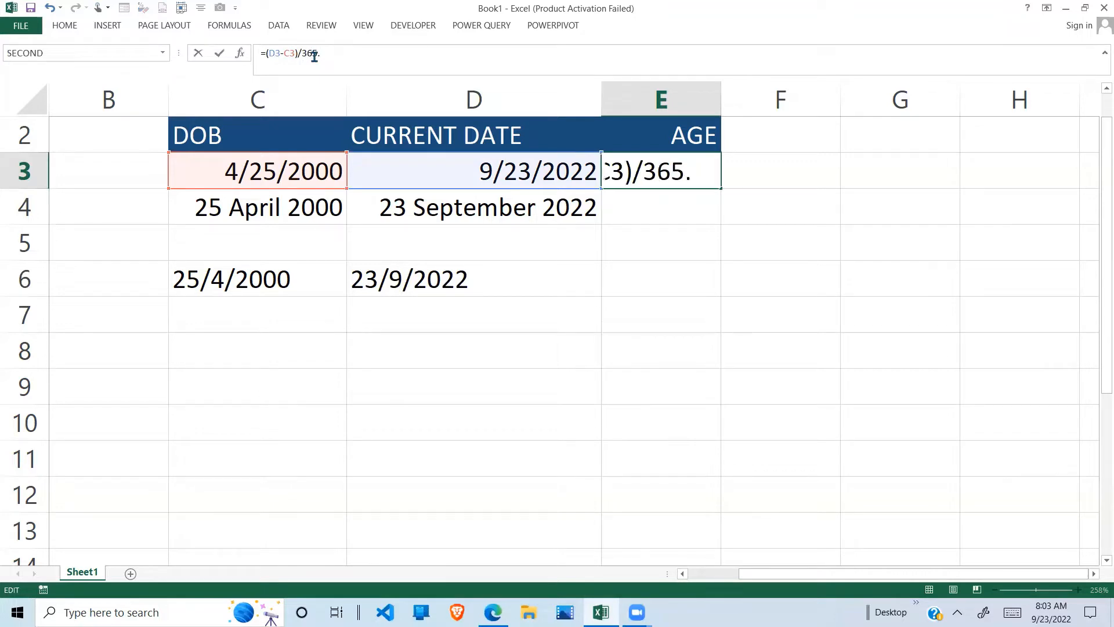
{"action": "type", "text": "25"}
{"action": "key", "text": "Return"}
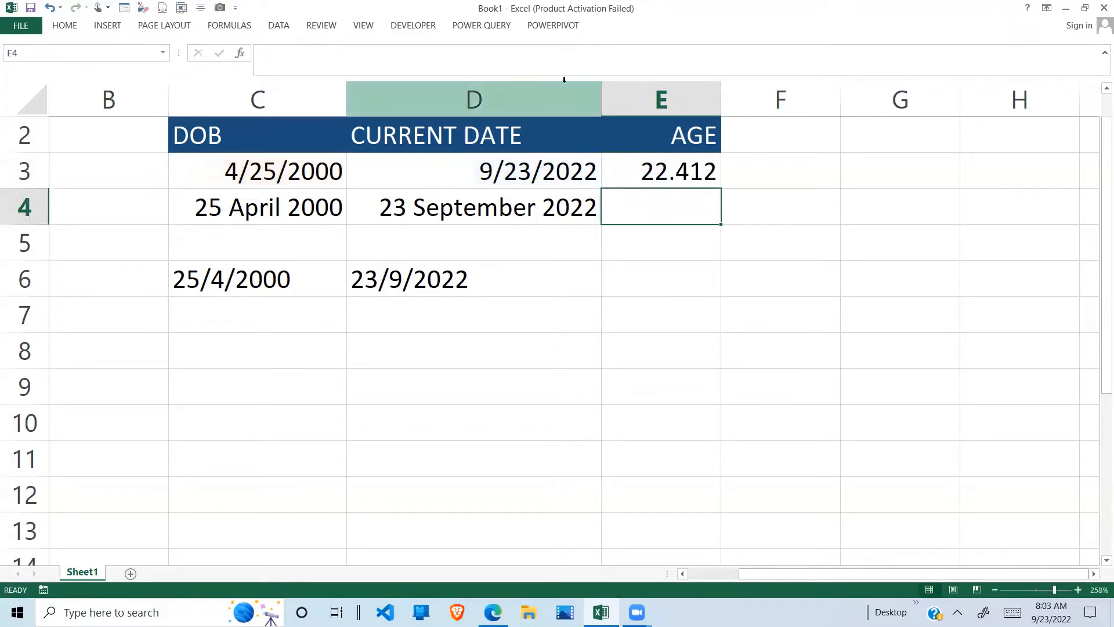
Wrap the E3 formula in the INT function so that it reads =INT((D3-C3)/365.25).
{"action": "left_click", "coordinate": [663, 150]}
{"action": "left_click", "coordinate": [674, 174]}
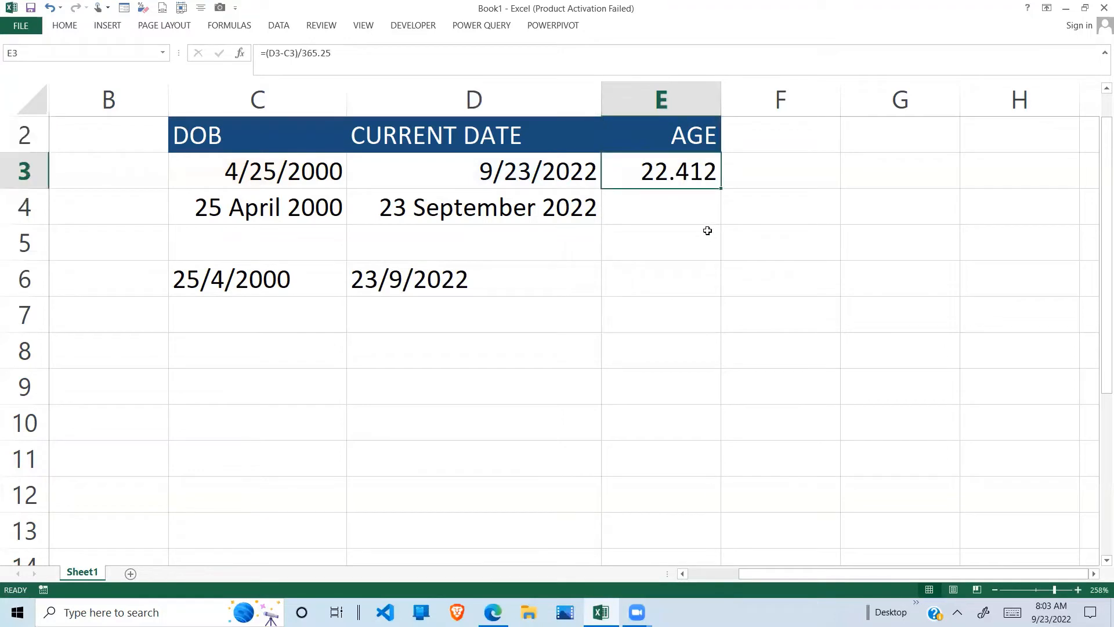
{"action": "left_click", "coordinate": [269, 70]}
{"action": "type", "text": "INT"}
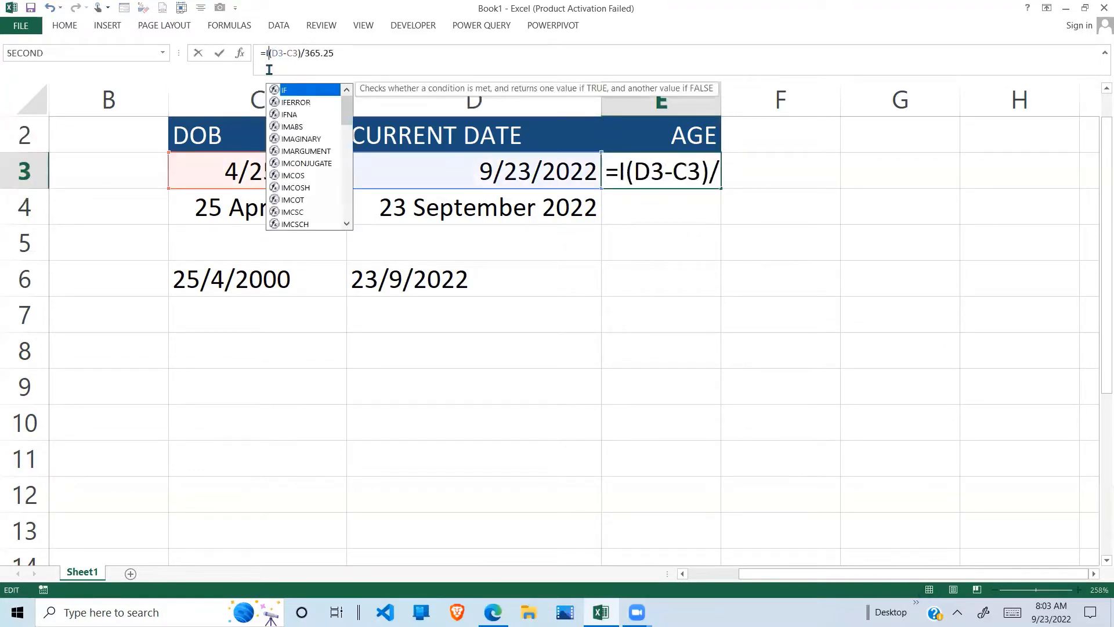
{"action": "type", "text": "("}
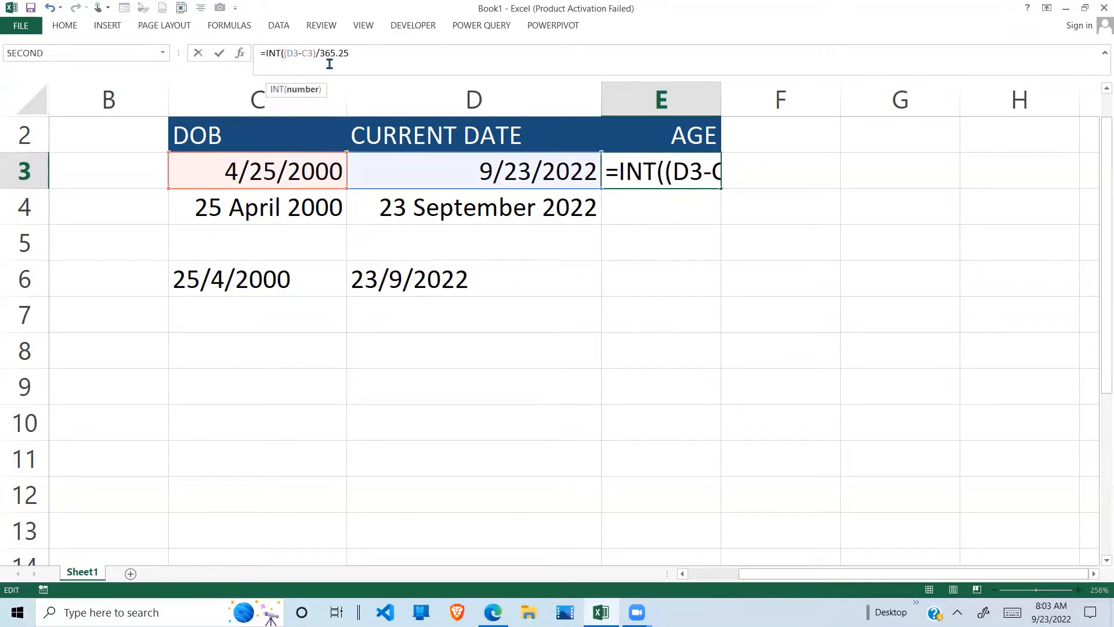
{"action": "left_click", "coordinate": [363, 54]}
{"action": "type", "text": ")"}
{"action": "key", "text": "Return"}
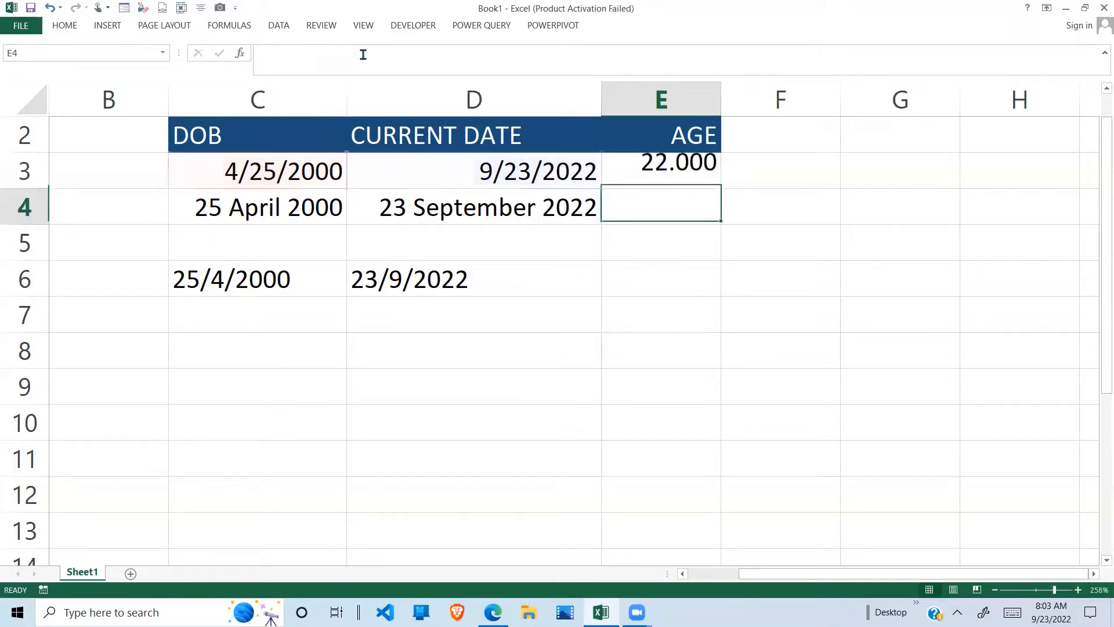
{"action": "left_click", "coordinate": [719, 172]}
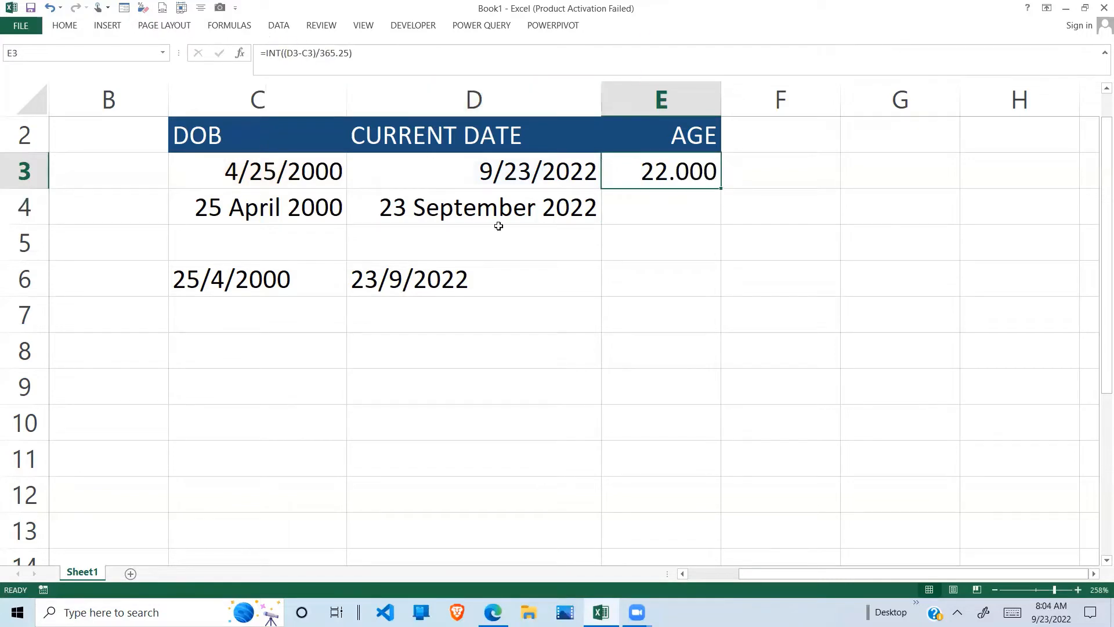
Compare the day-first dates in C6 and D6 with the month-first date of birth in C3.
{"action": "left_click", "coordinate": [516, 218]}
{"action": "left_click", "coordinate": [296, 279]}
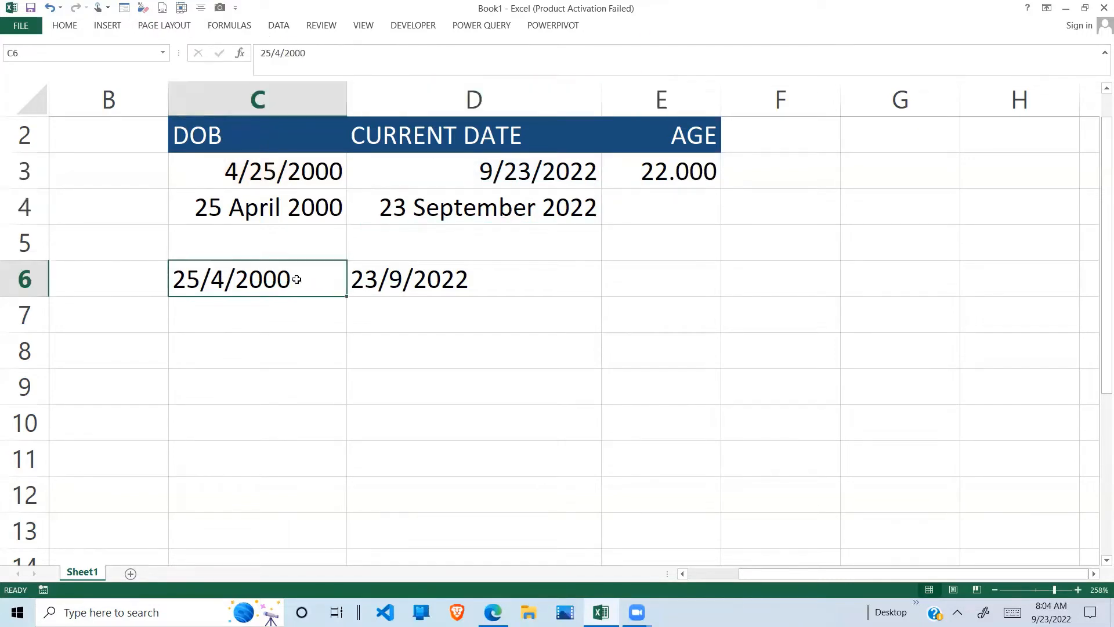
{"action": "left_click", "coordinate": [456, 305]}
{"action": "left_click", "coordinate": [222, 272]}
{"action": "left_click", "coordinate": [417, 279]}
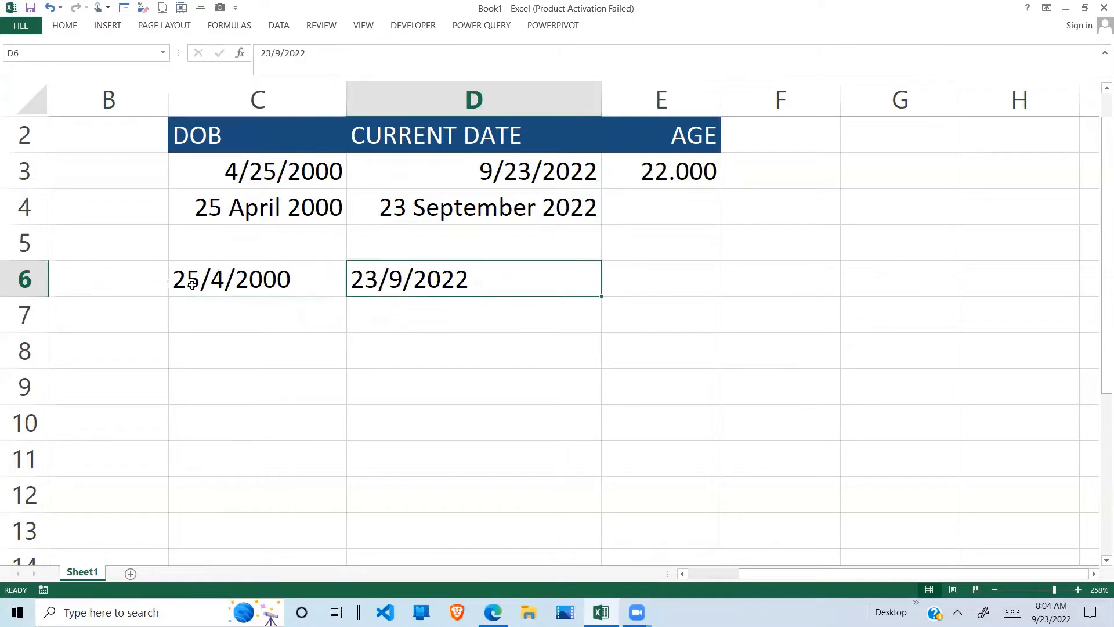
{"action": "left_click", "coordinate": [331, 276]}
{"action": "left_click", "coordinate": [395, 272]}
{"action": "left_click", "coordinate": [334, 270]}
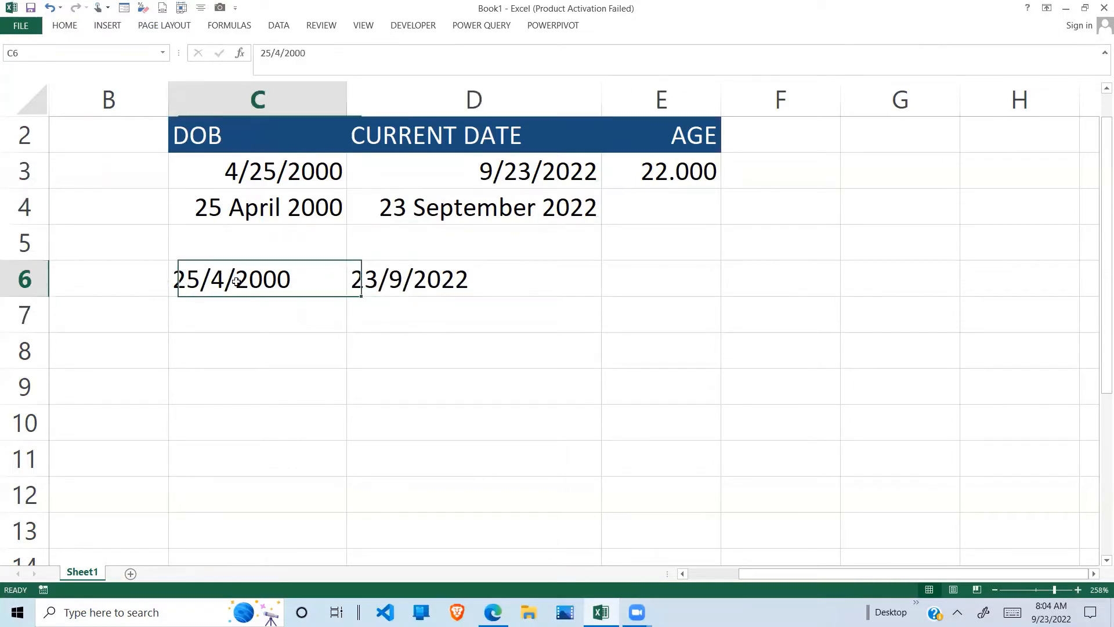
{"action": "left_click", "coordinate": [313, 176]}
{"action": "left_click", "coordinate": [277, 282]}
{"action": "left_click", "coordinate": [297, 170]}
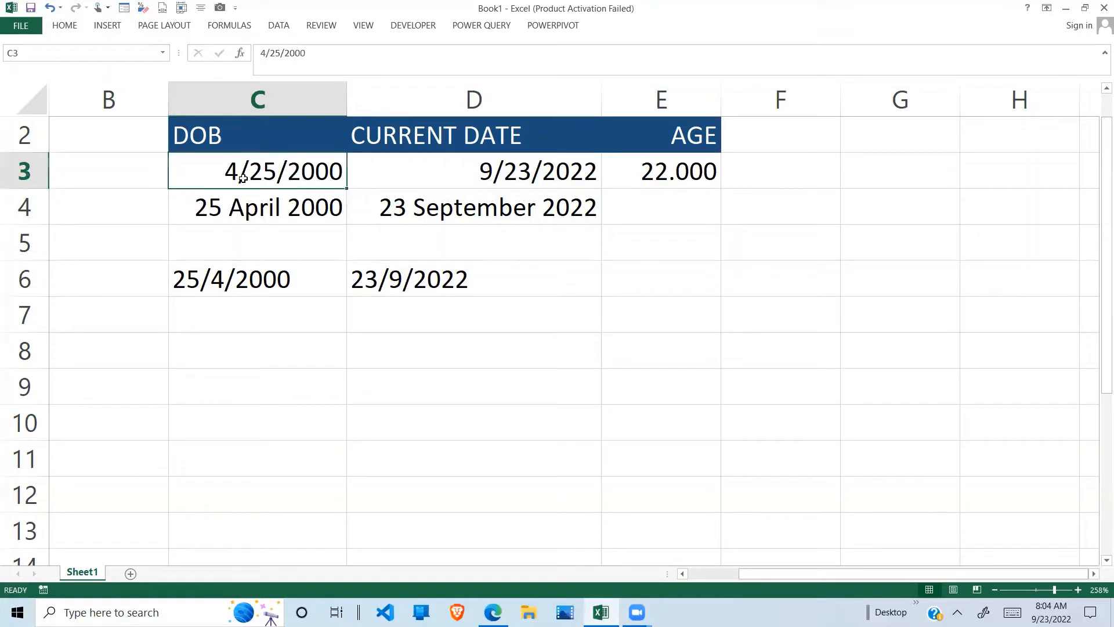
{"action": "left_click", "coordinate": [278, 293]}
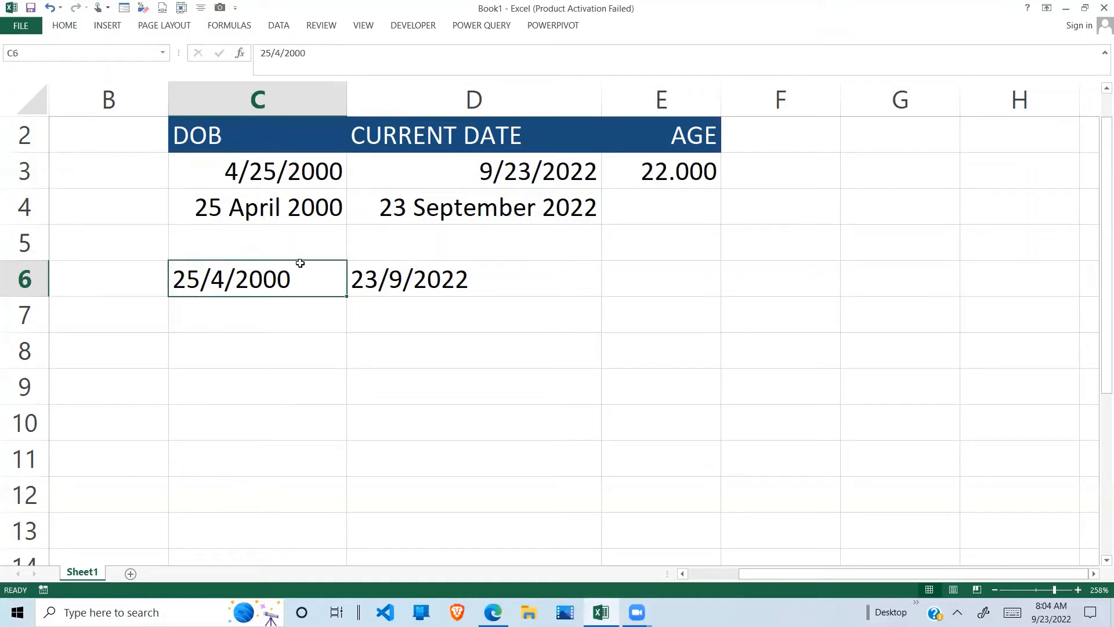
{"action": "left_click", "coordinate": [289, 184]}
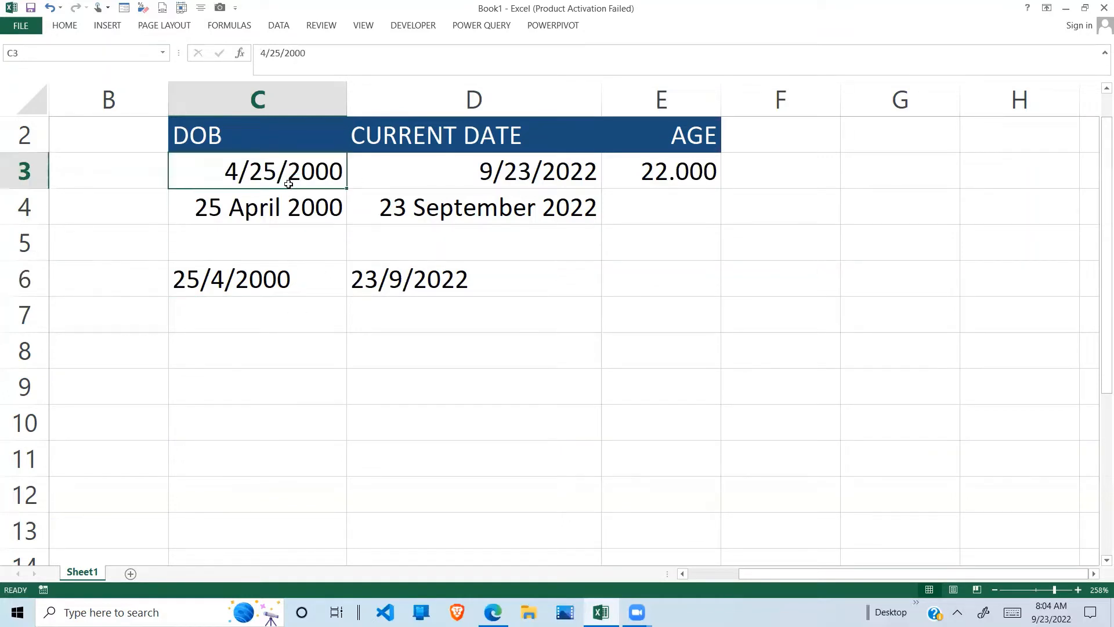
{"action": "left_click", "coordinate": [262, 285]}
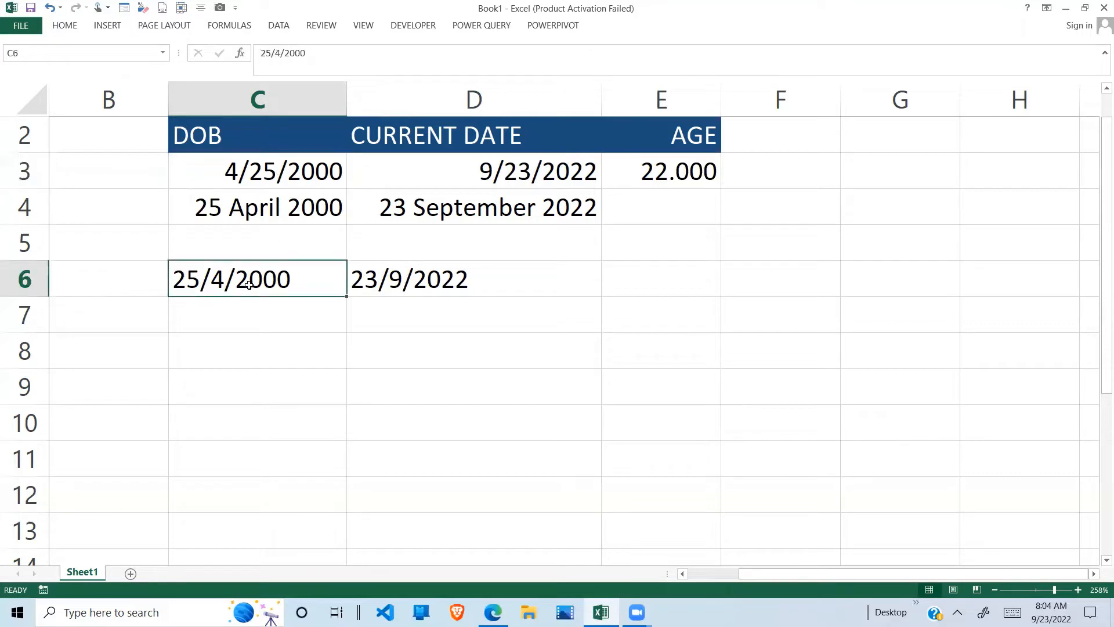
{"action": "left_click", "coordinate": [401, 277]}
{"action": "left_click", "coordinate": [261, 283]}
{"action": "left_click", "coordinate": [431, 279]}
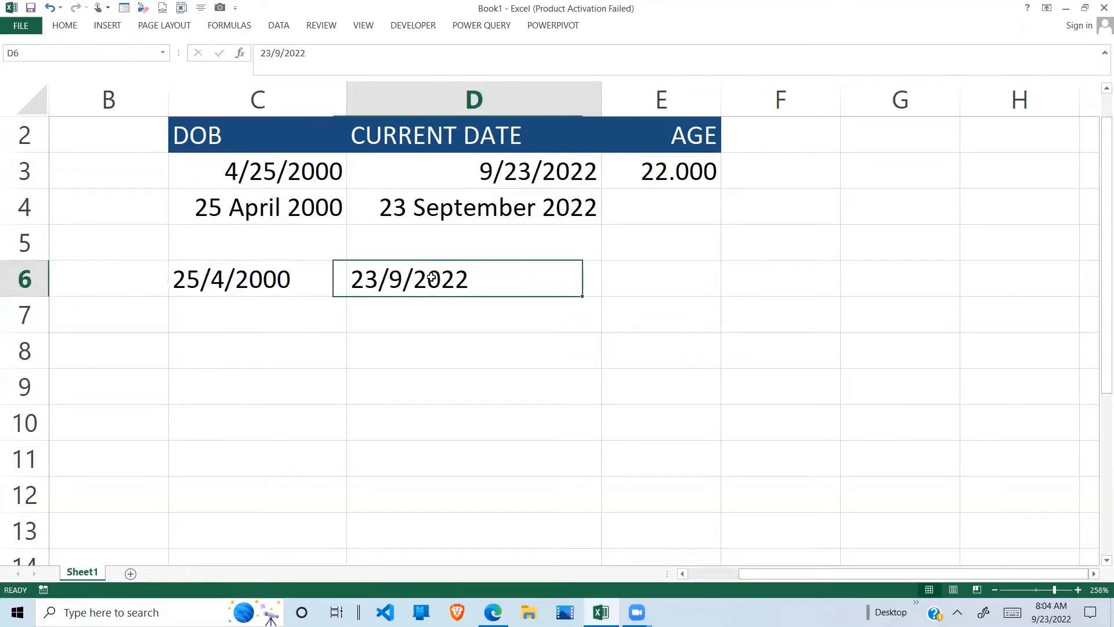
Try the formula =D6-C6 in E6 on the day-first dates, and clear the cell again.
{"action": "left_click", "coordinate": [644, 286]}
{"action": "type", "text": "="}
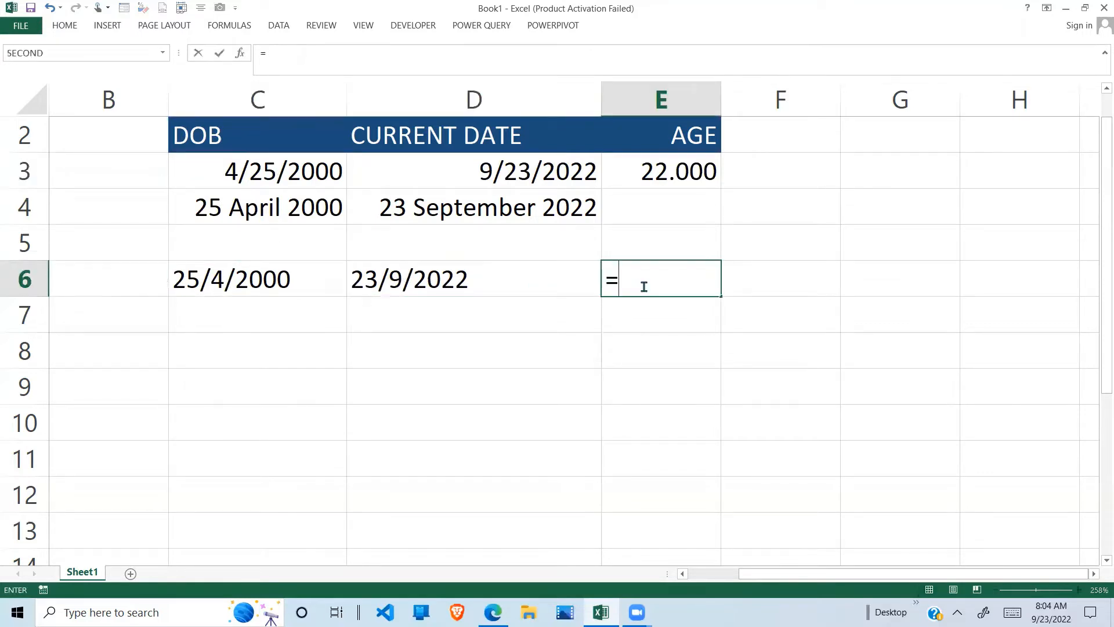
{"action": "left_click", "coordinate": [428, 293]}
{"action": "type", "text": "-"}
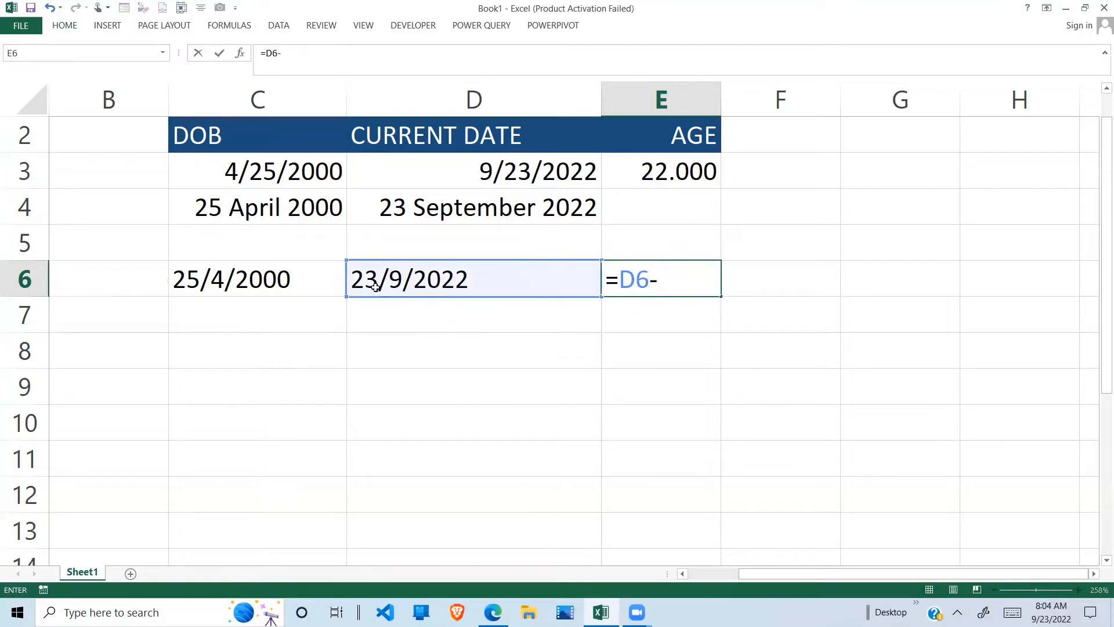
{"action": "left_click", "coordinate": [269, 278]}
{"action": "key", "text": "Return"}
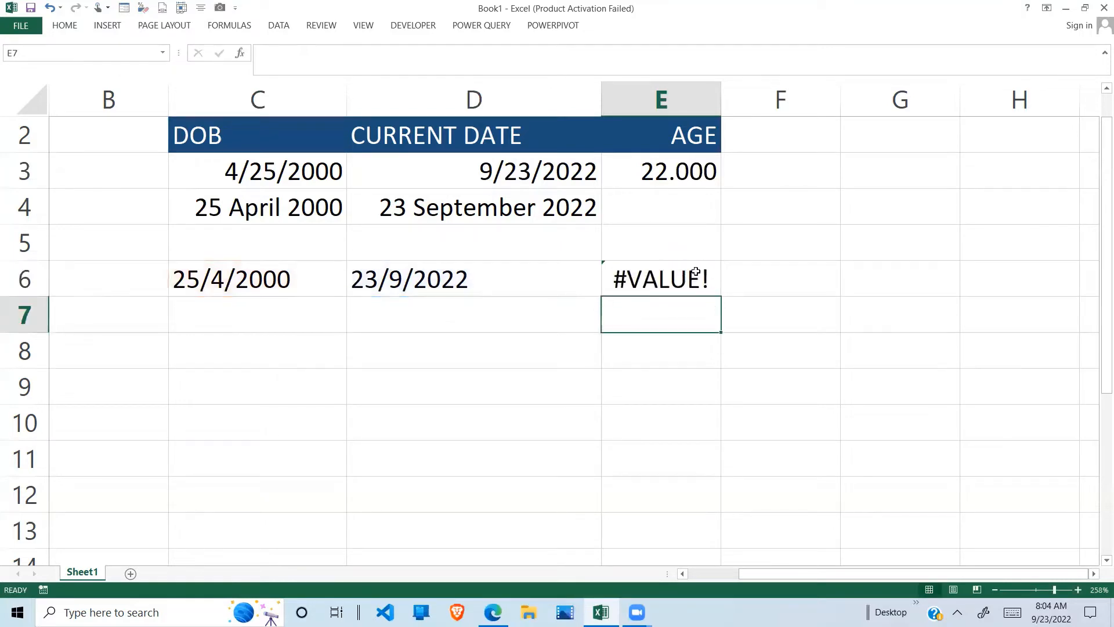
{"action": "left_click", "coordinate": [698, 274]}
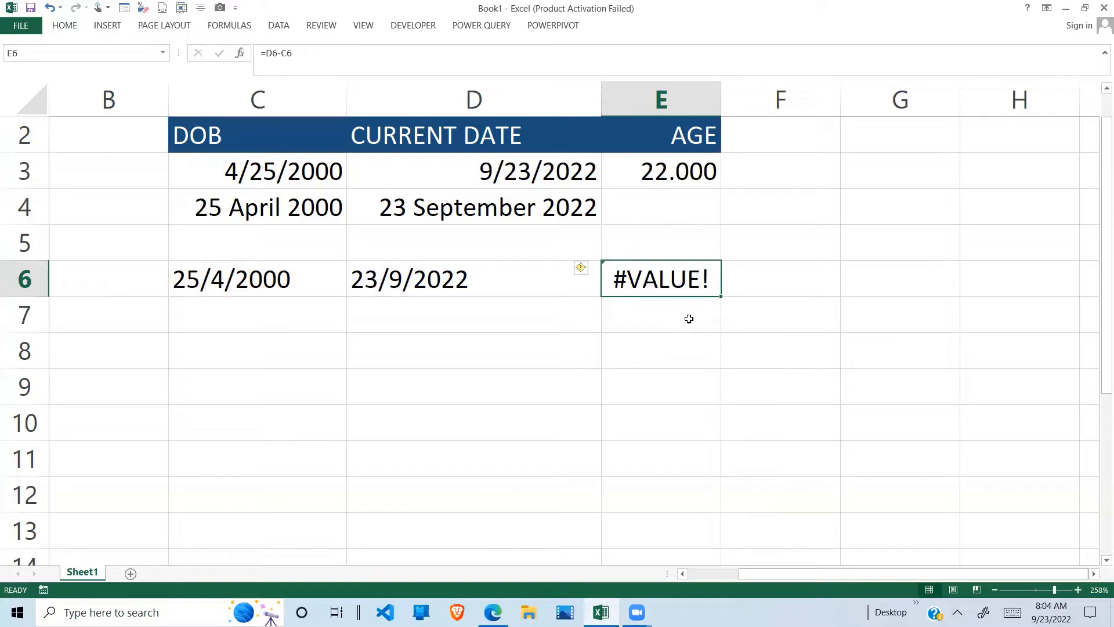
{"action": "key", "text": "Delete"}
Examine how the day-first dates in C6 and D6 are written.
{"action": "left_click", "coordinate": [288, 304]}
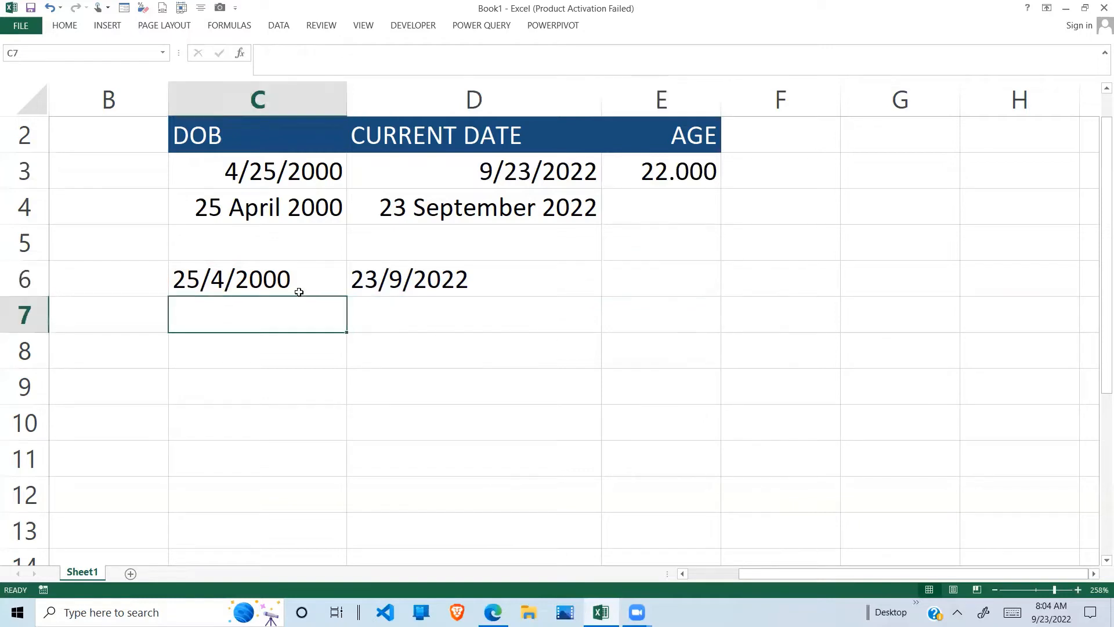
{"action": "left_click", "coordinate": [278, 279]}
{"action": "left_click", "coordinate": [370, 282]}
{"action": "left_click", "coordinate": [260, 279]}
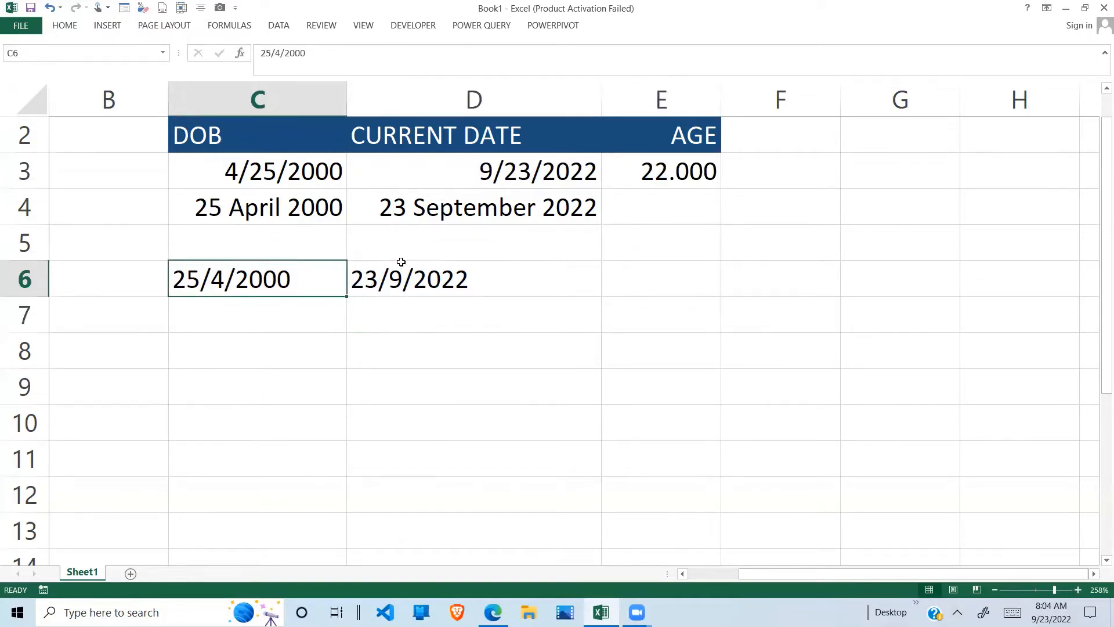
{"action": "left_click", "coordinate": [404, 267]}
{"action": "left_click", "coordinate": [258, 273]}
{"action": "left_click", "coordinate": [374, 287]}
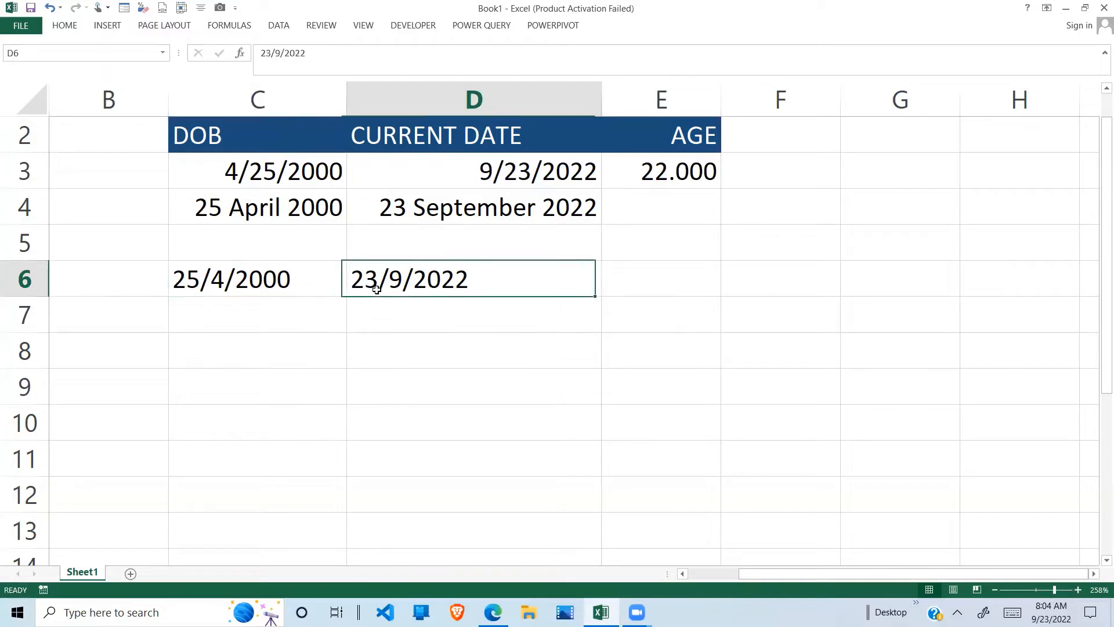
{"action": "left_click", "coordinate": [255, 280]}
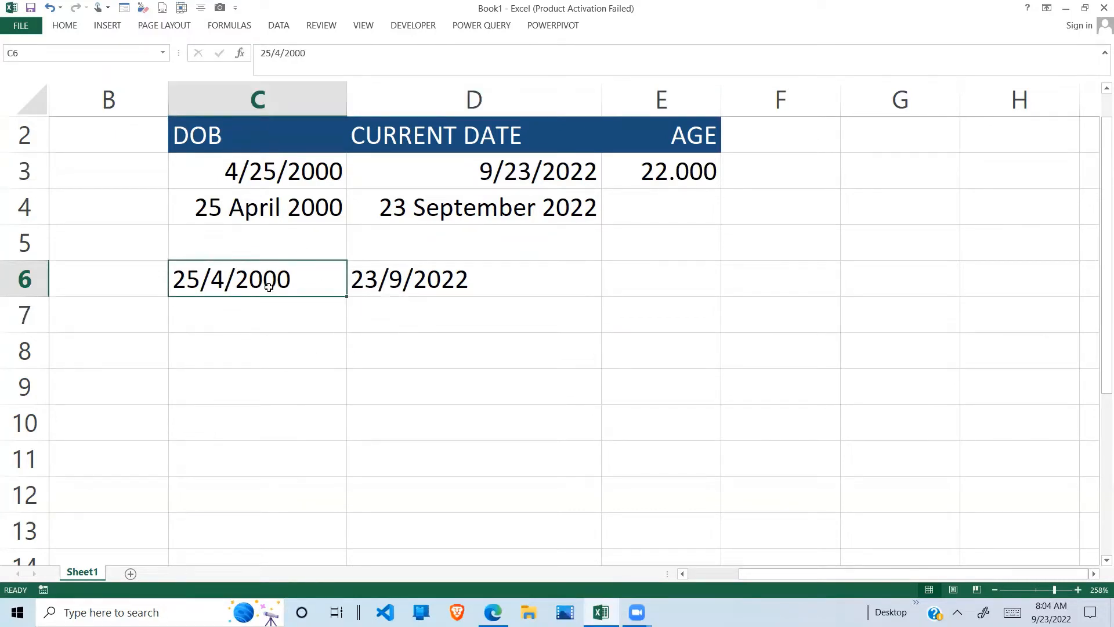
Enter the date of birth from C6 in cell C8, written in month/day/year order.
{"action": "left_click", "coordinate": [395, 277]}
{"action": "left_click", "coordinate": [258, 282]}
{"action": "left_click", "coordinate": [276, 183]}
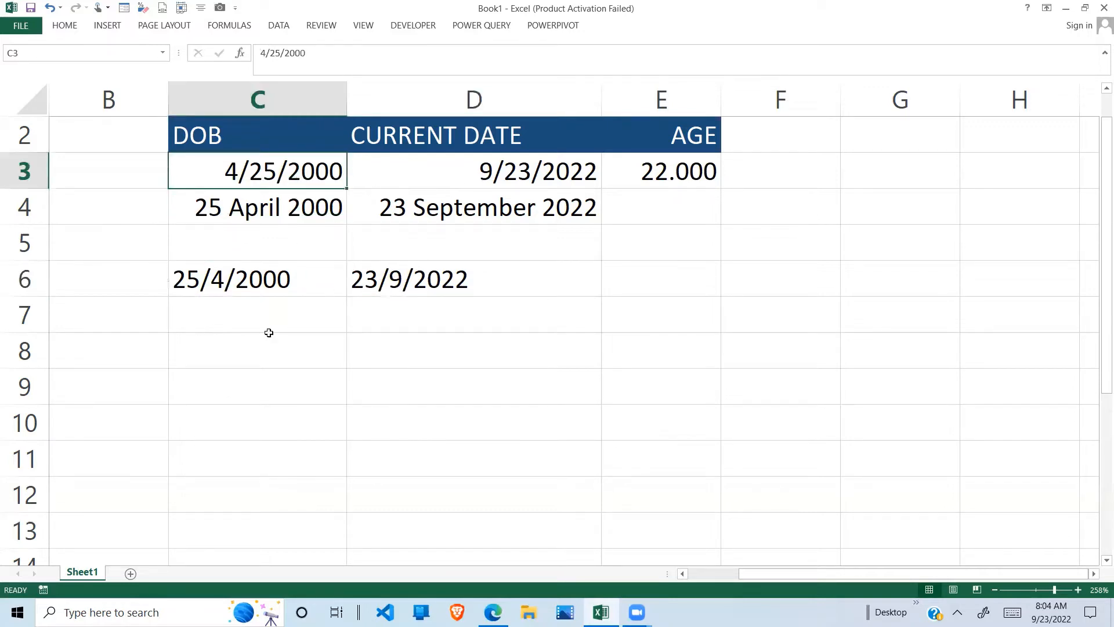
{"action": "left_click", "coordinate": [226, 340]}
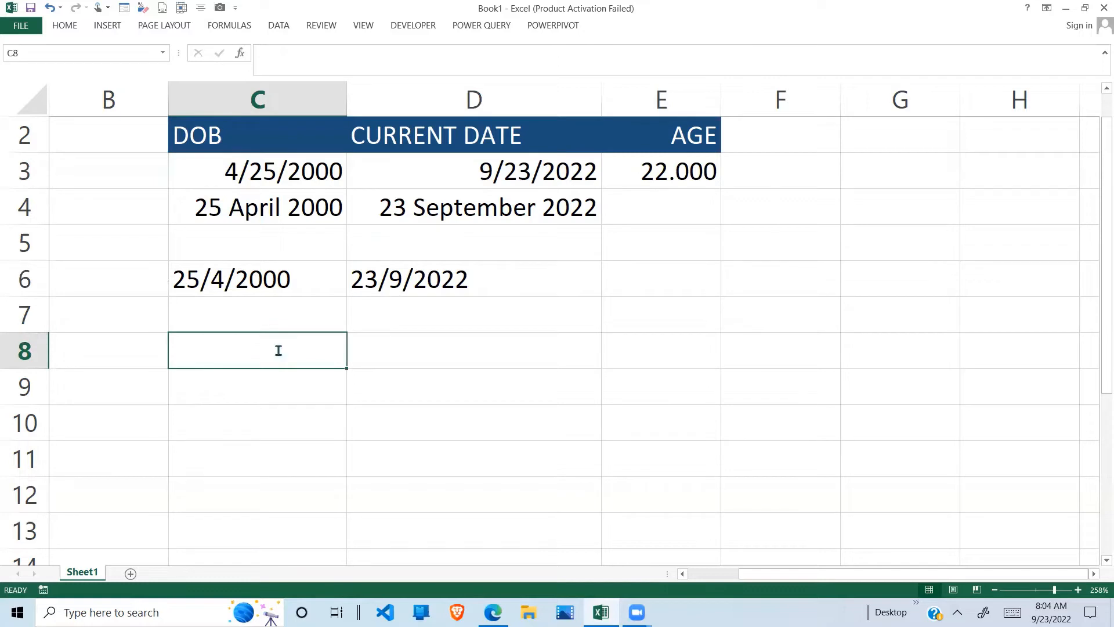
{"action": "type", "text": "4/"}
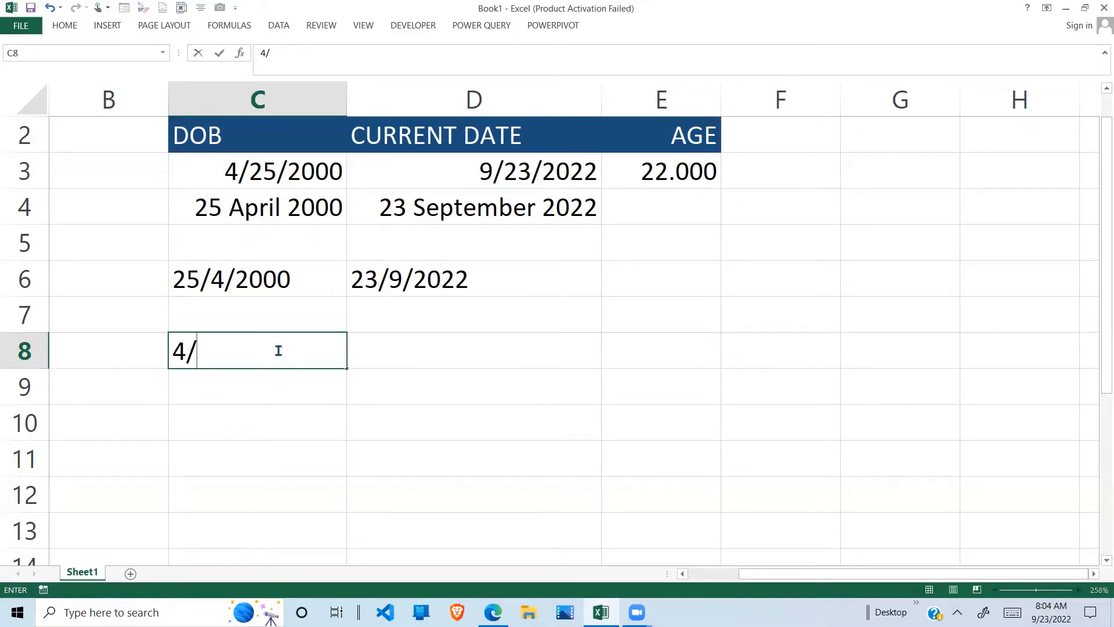
{"action": "type", "text": "25/2"}
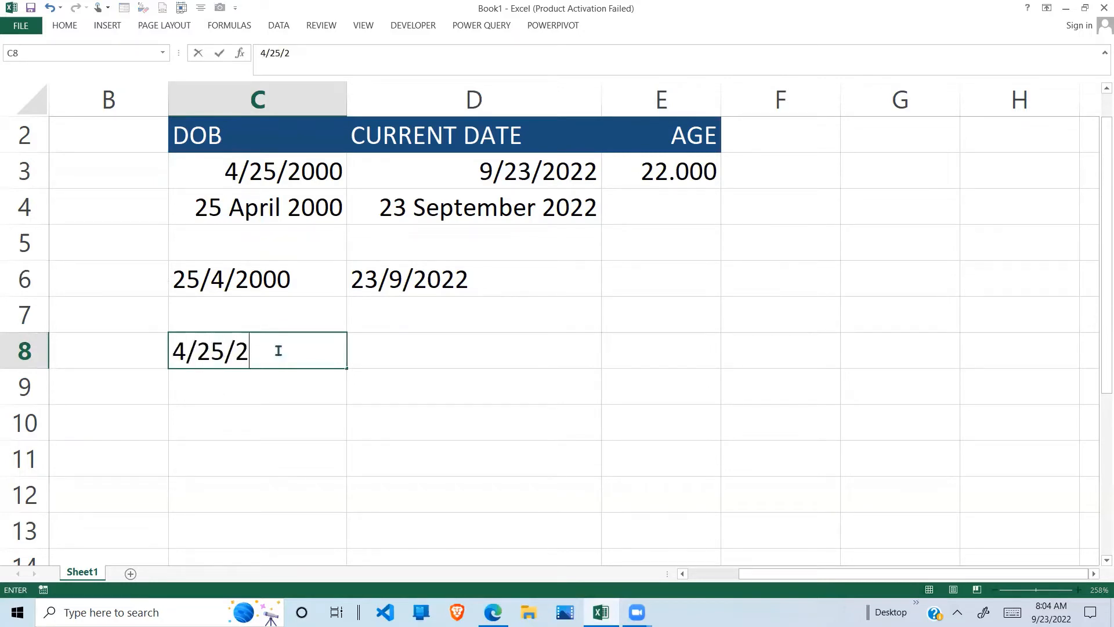
{"action": "type", "text": "000"}
{"action": "key", "text": "Return"}
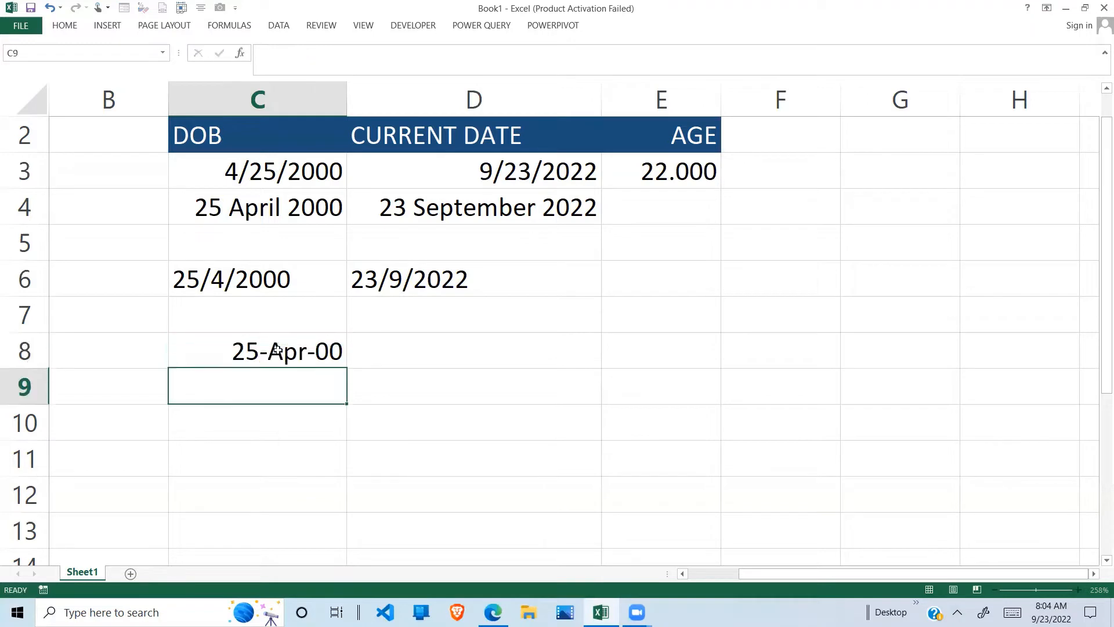
Enter the current date 9/23/2022 in cell D8, written in month/day/year order.
{"action": "left_click", "coordinate": [345, 350]}
{"action": "left_click", "coordinate": [403, 352]}
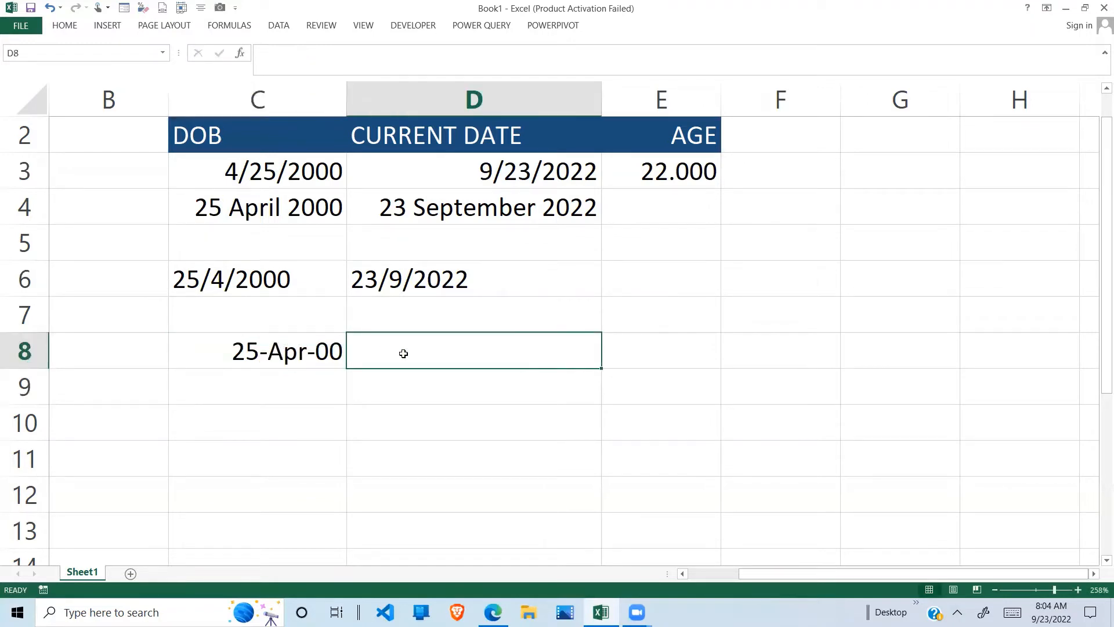
{"action": "type", "text": "9/"}
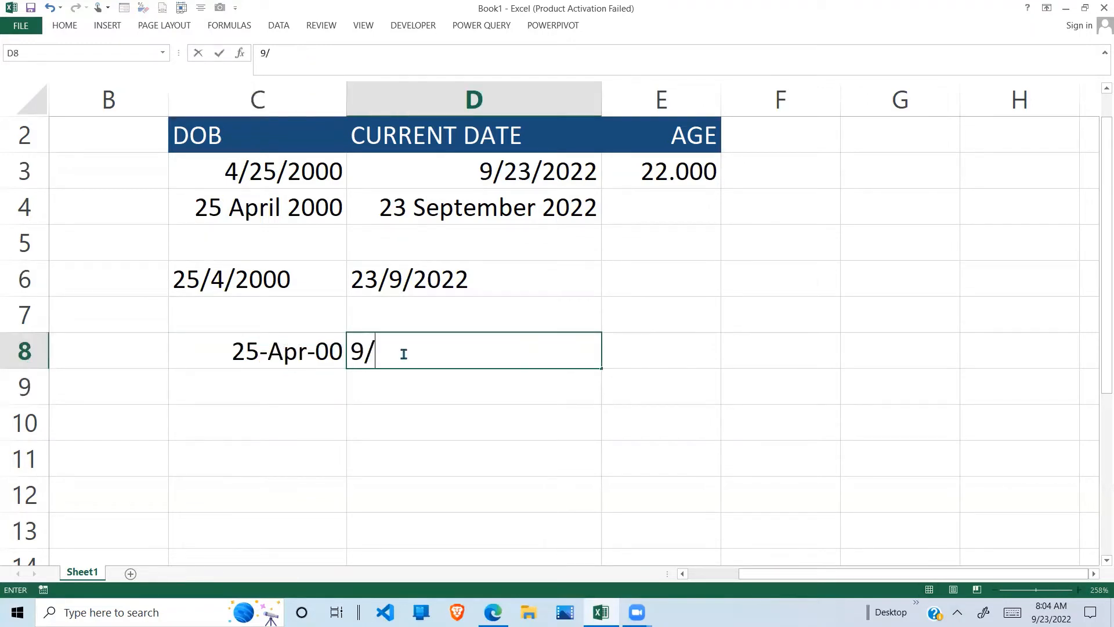
{"action": "type", "text": "23/2022"}
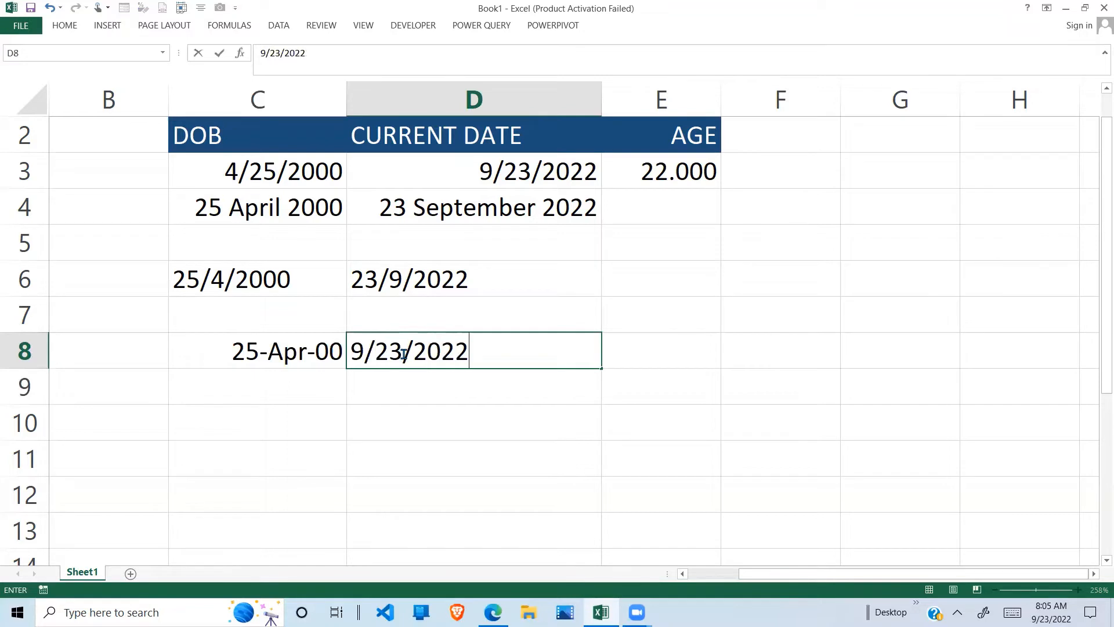
{"action": "key", "text": "Return"}
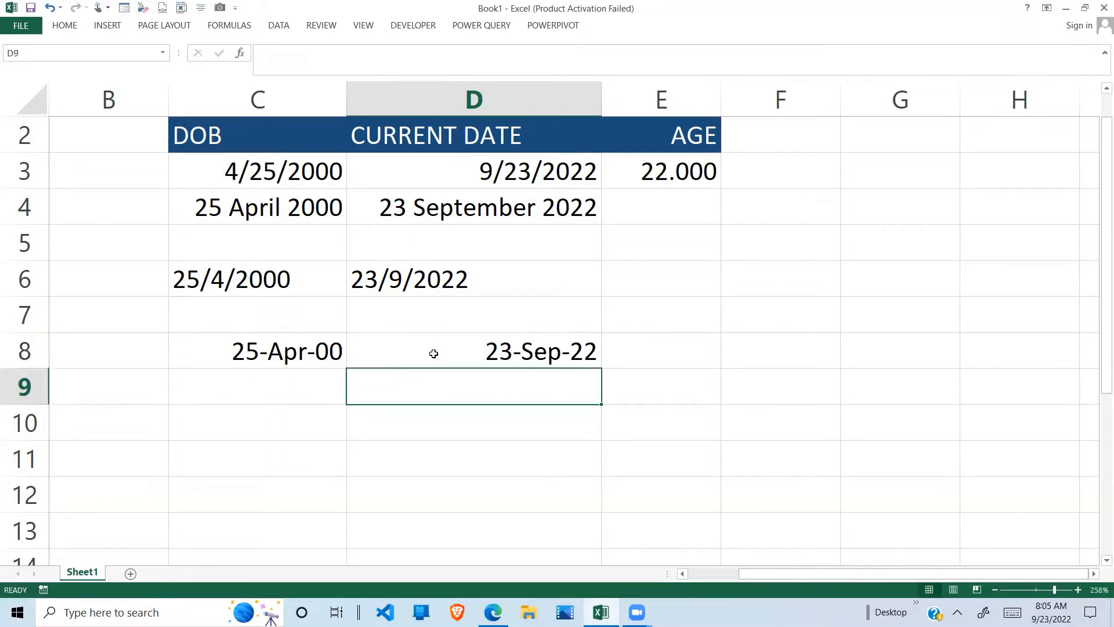
Subtract the date of birth from the current date in E8 with the formula =D8-C8.
{"action": "left_click", "coordinate": [304, 351]}
{"action": "left_click", "coordinate": [479, 351]}
{"action": "left_click", "coordinate": [272, 350]}
{"action": "left_click", "coordinate": [483, 361]}
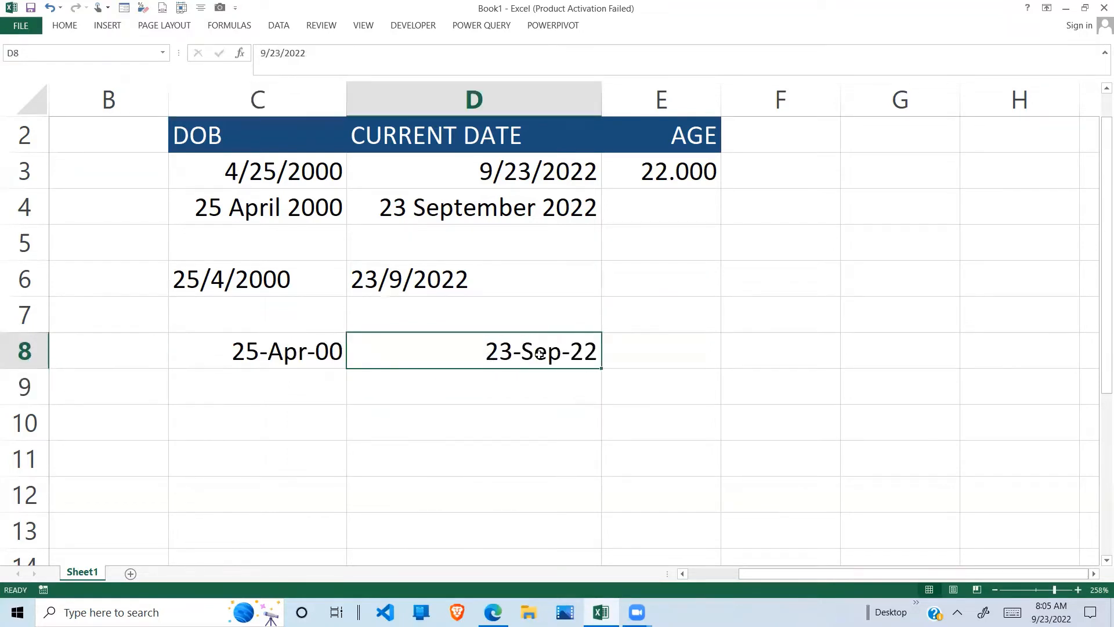
{"action": "left_click", "coordinate": [656, 349]}
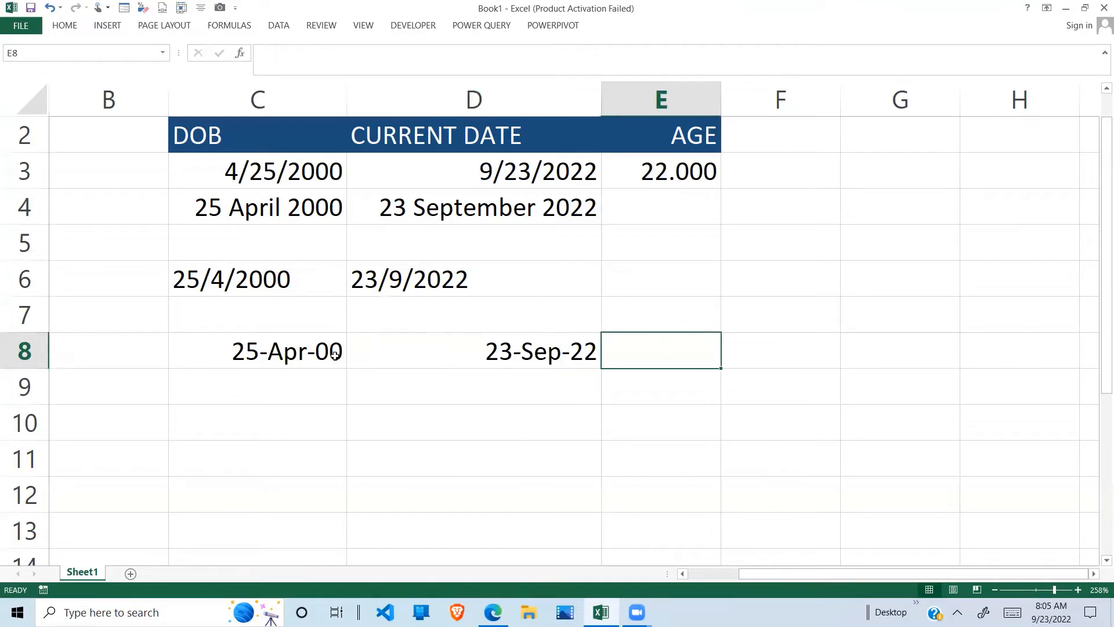
{"action": "left_click_drag", "start_coordinate": [338, 351], "coordinate": [582, 359]}
{"action": "left_click", "coordinate": [662, 356]}
{"action": "double_click", "coordinate": [671, 356]}
{"action": "type", "text": "="}
{"action": "left_click", "coordinate": [544, 349]}
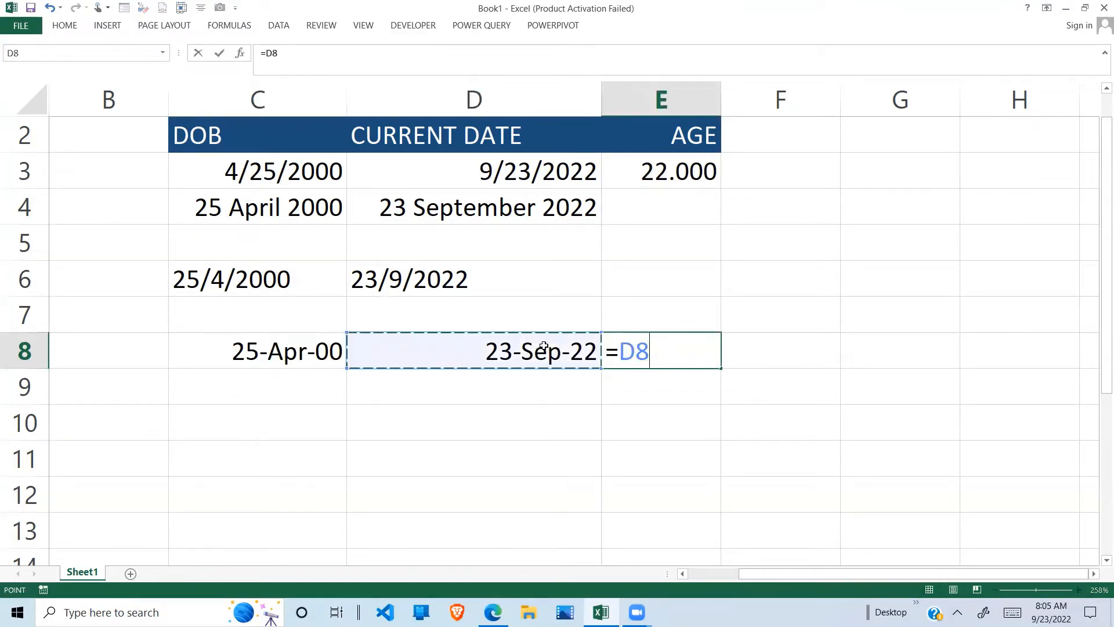
{"action": "type", "text": "-"}
{"action": "left_click", "coordinate": [334, 352]}
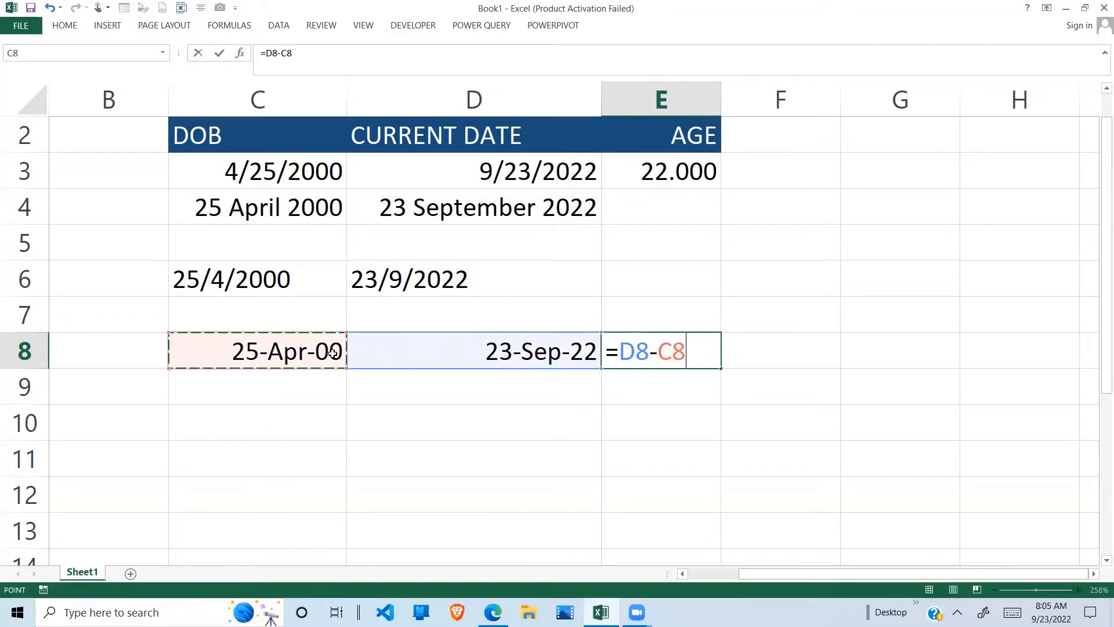
{"action": "key", "text": "Return"}
Convert the E8 day difference to years by changing the formula to =(D8-C8)/365.25.
{"action": "left_click", "coordinate": [666, 354]}
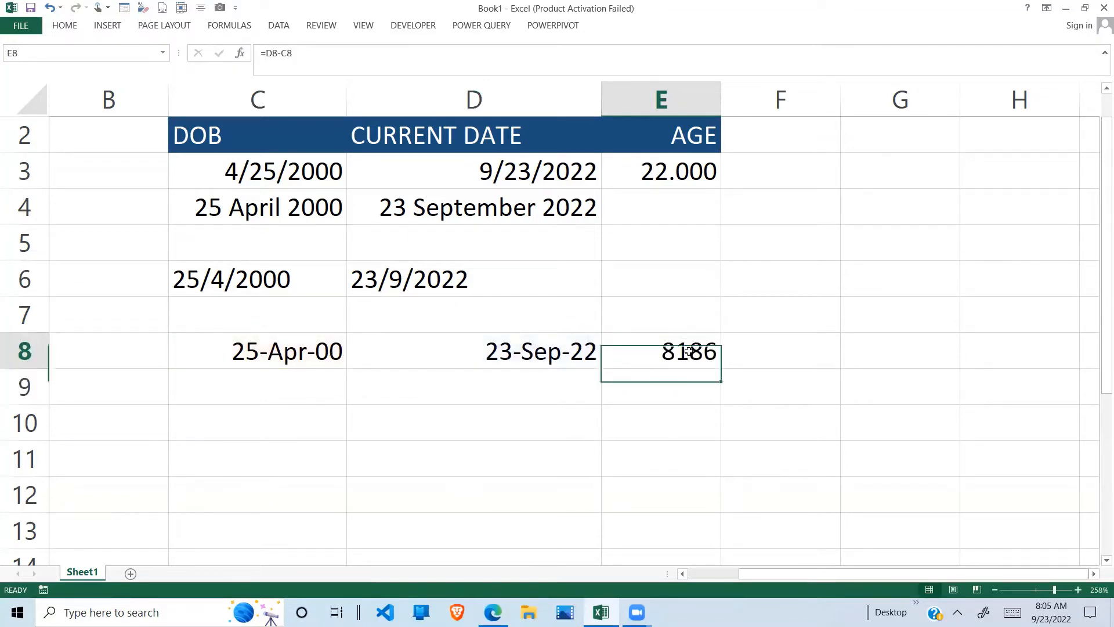
{"action": "left_click", "coordinate": [266, 54]}
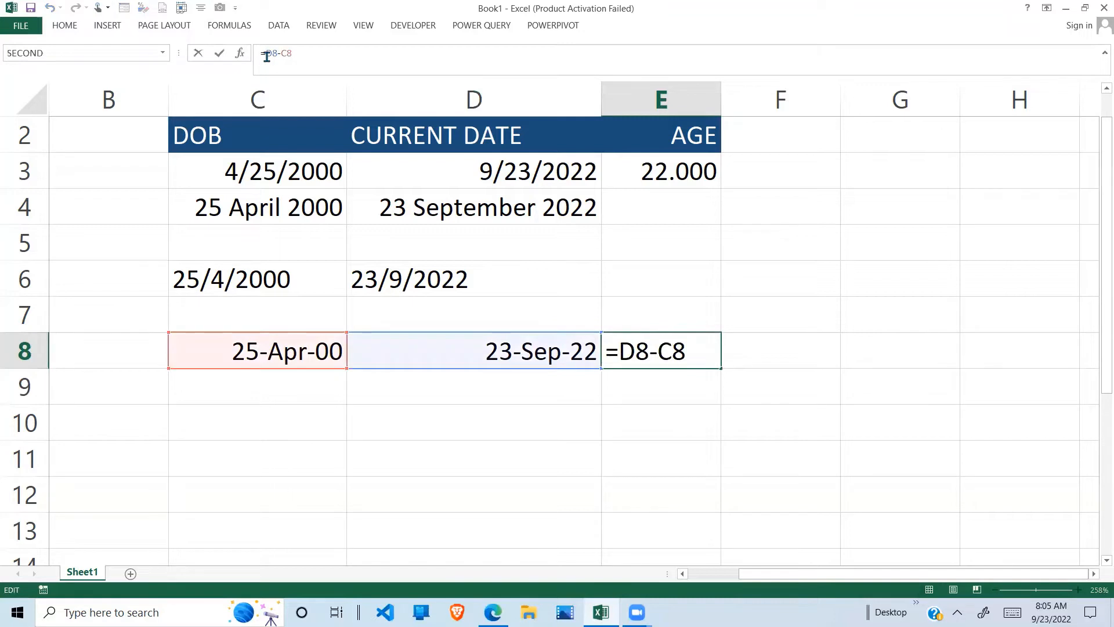
{"action": "type", "text": "("}
{"action": "type", "text": ")"}
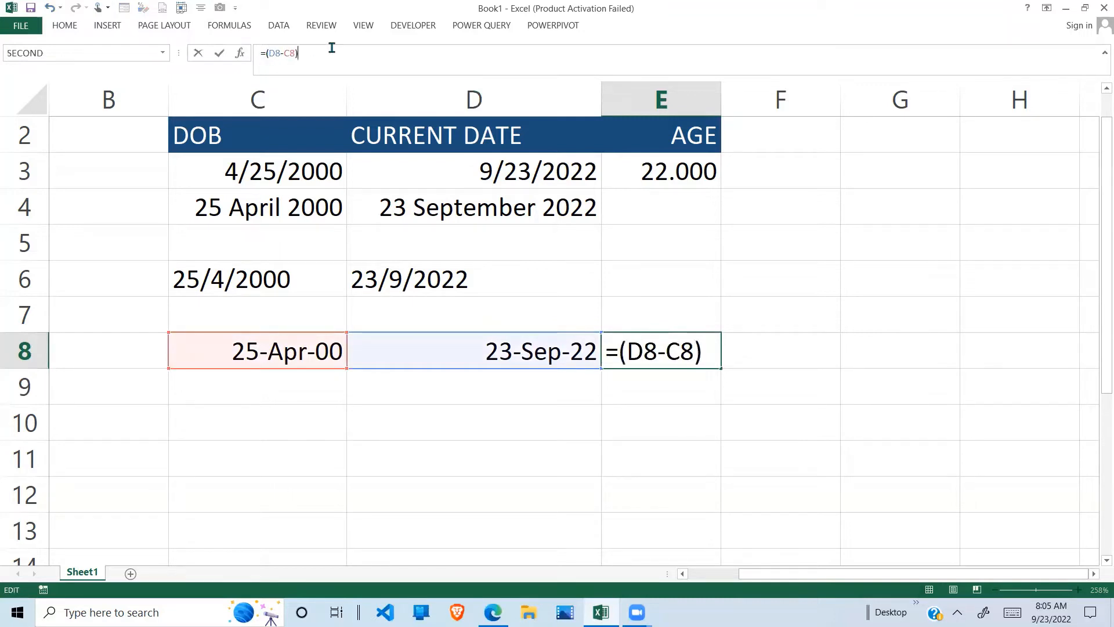
{"action": "type", "text": "/365"}
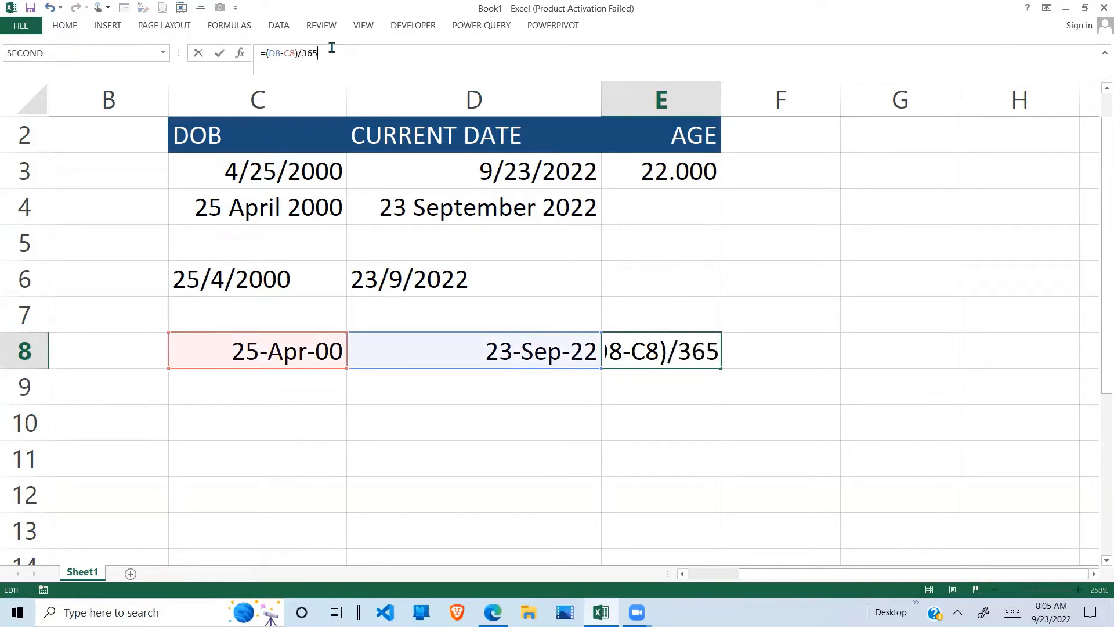
{"action": "type", "text": ".25"}
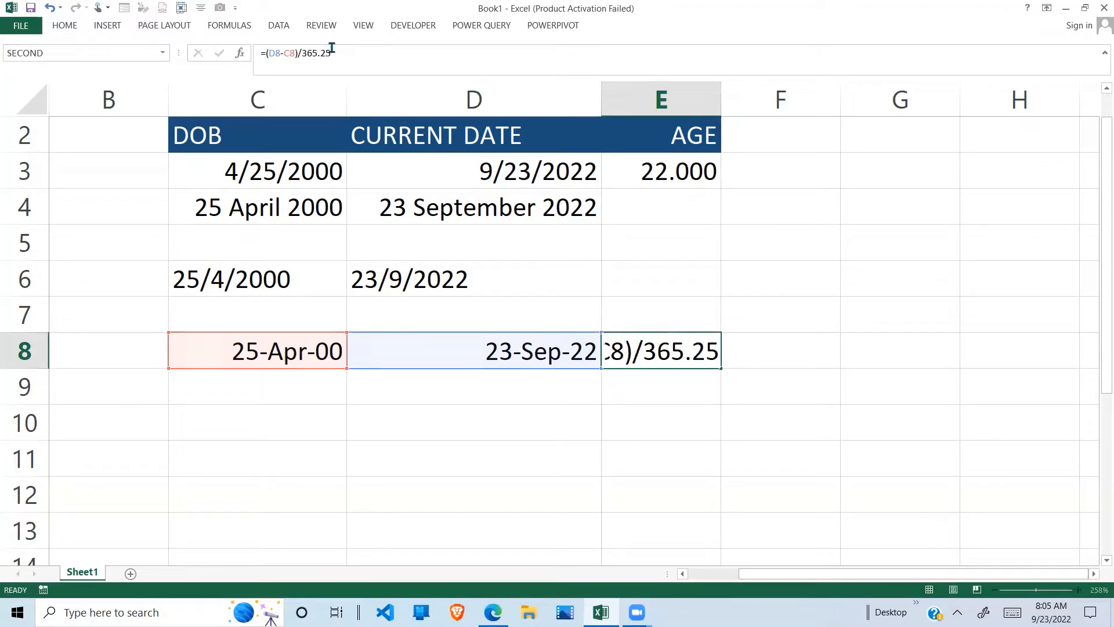
{"action": "key", "text": "Return"}
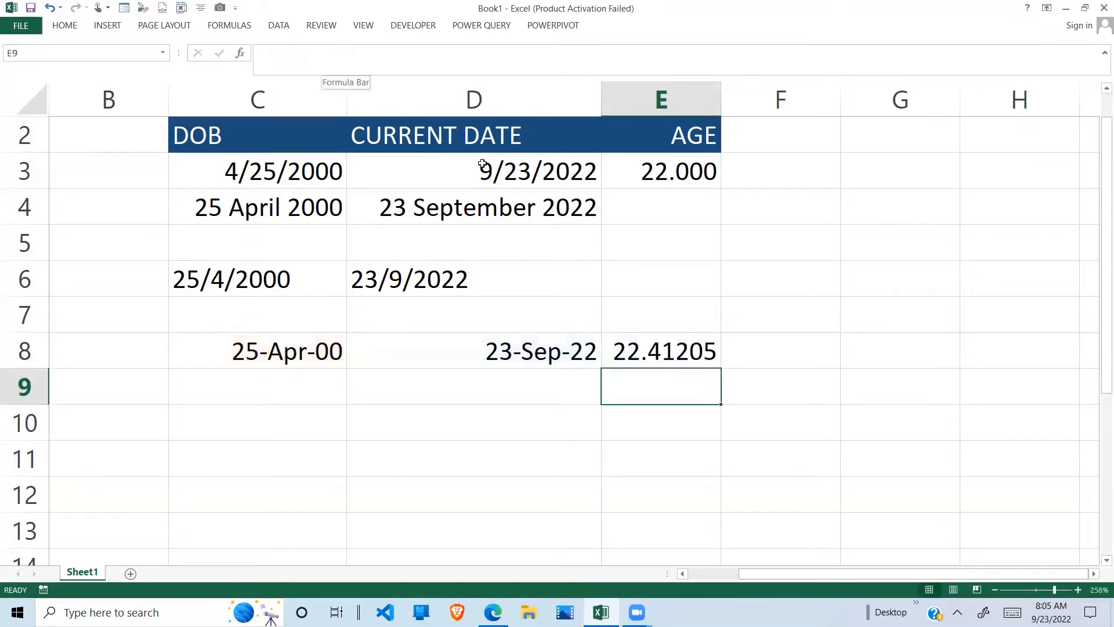
Wrap the E8 formula in the INT function so that it reads =INT((D8-C8)/365.25).
{"action": "left_click", "coordinate": [674, 351]}
{"action": "left_click", "coordinate": [265, 51]}
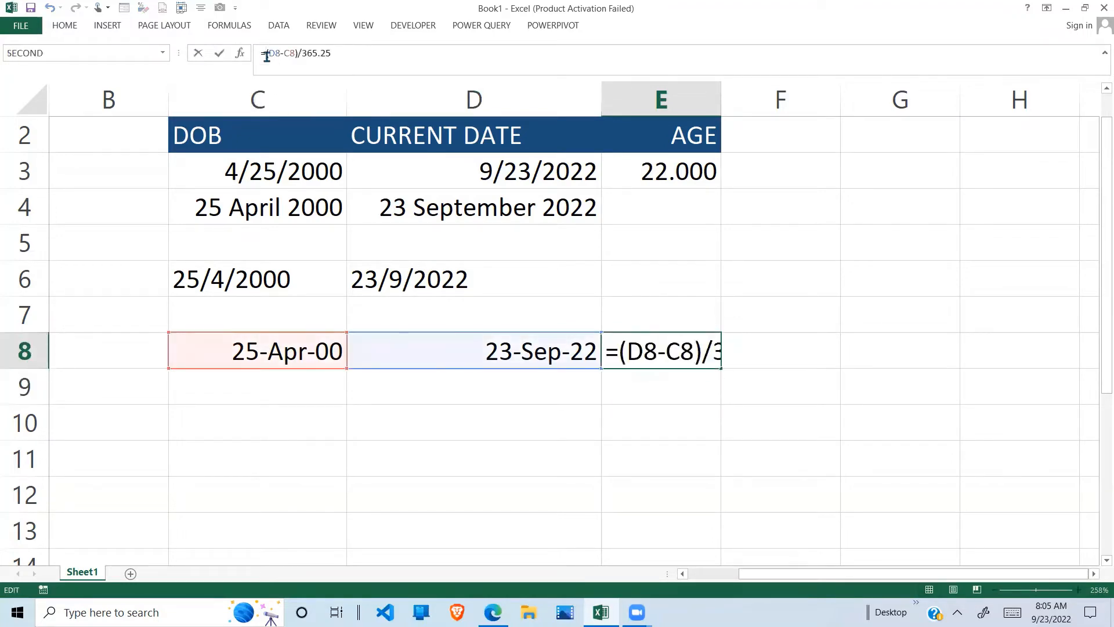
{"action": "type", "text": "int"}
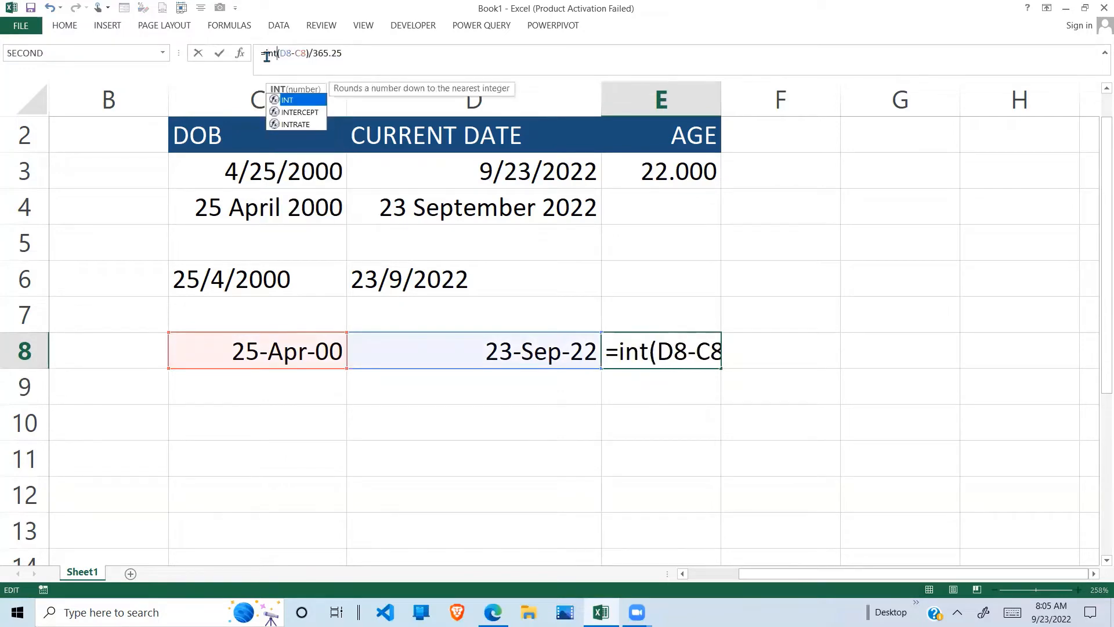
{"action": "type", "text": "("}
{"action": "left_click", "coordinate": [360, 51]}
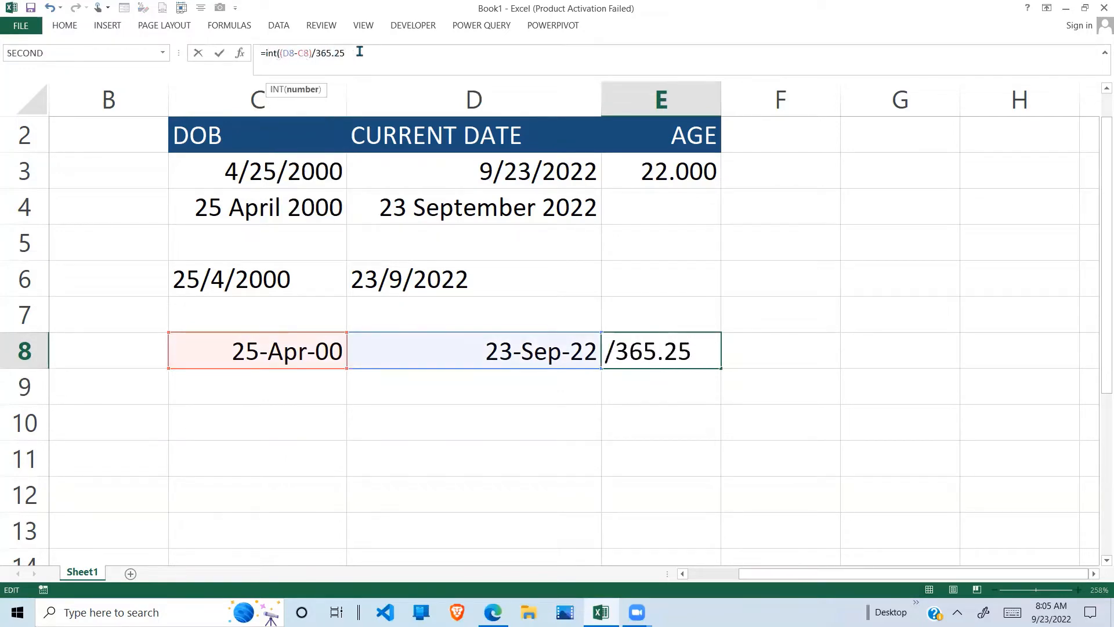
{"action": "type", "text": ")"}
{"action": "key", "text": "Return"}
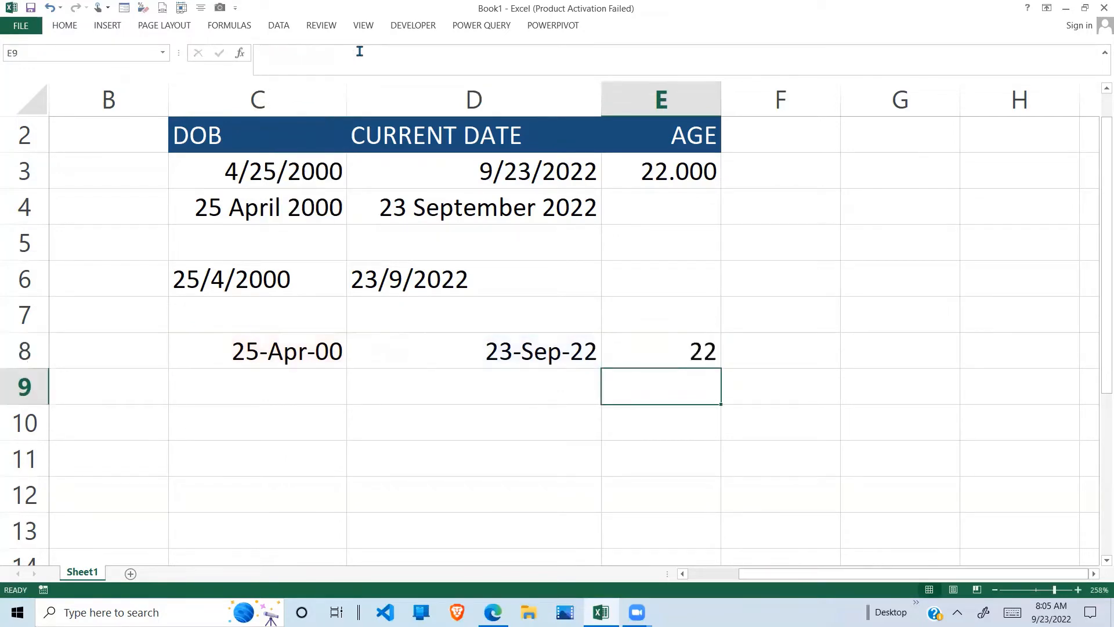
{"action": "left_click", "coordinate": [715, 364]}
Enter the same date of birth in cell C10 in month/day/year order.
{"action": "left_click", "coordinate": [261, 422]}
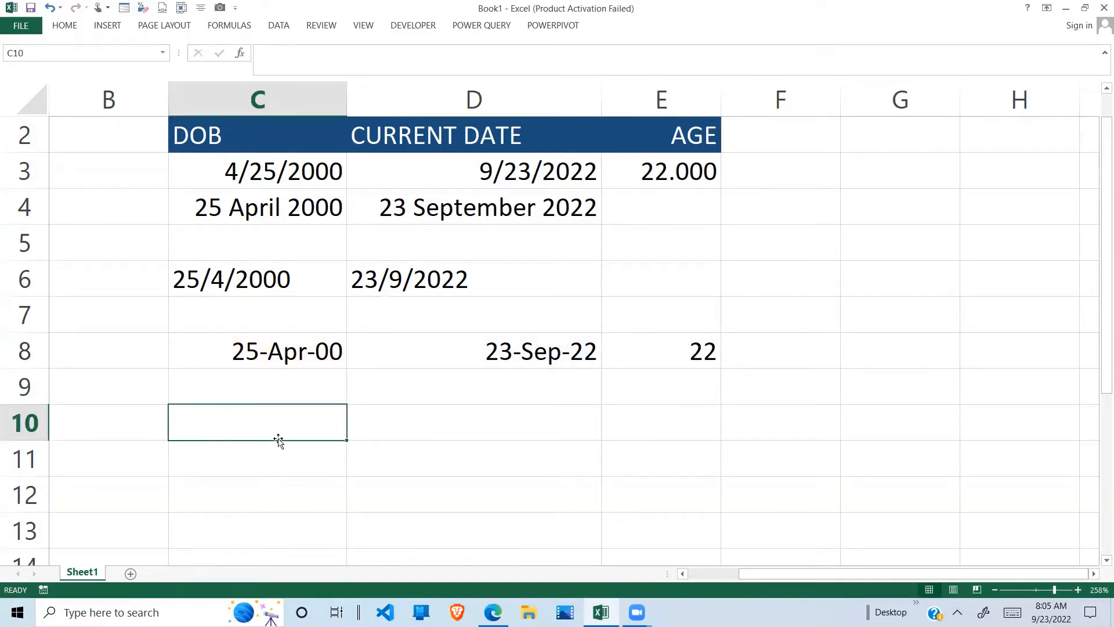
{"action": "type", "text": "25"}
{"action": "key", "text": "BackSpace"}
{"action": "key", "text": "BackSpace"}
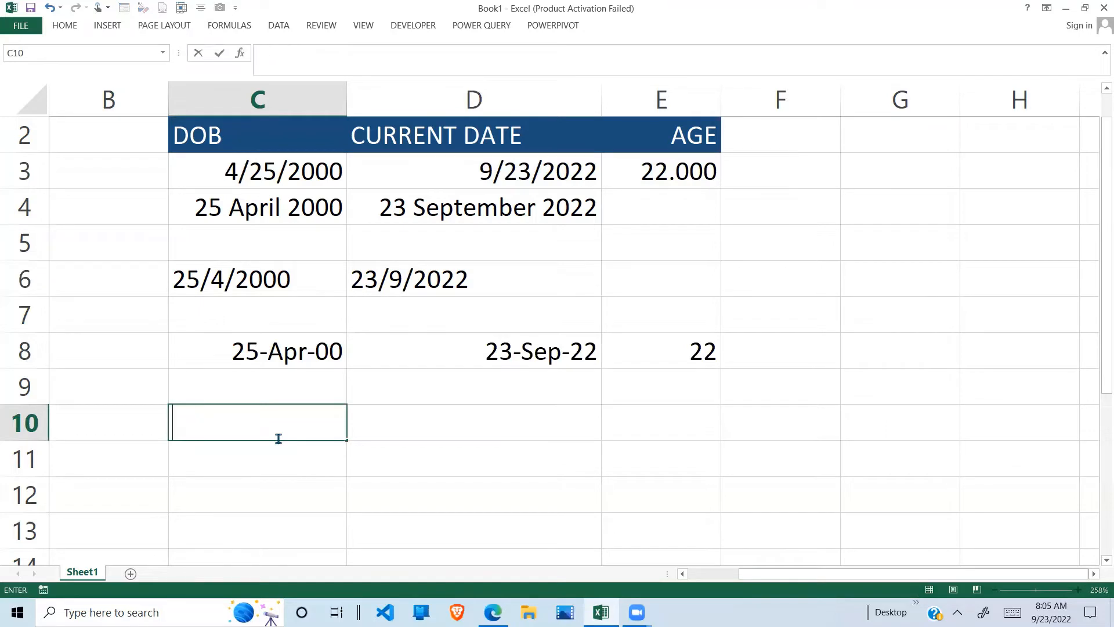
{"action": "type", "text": "4/25/2000"}
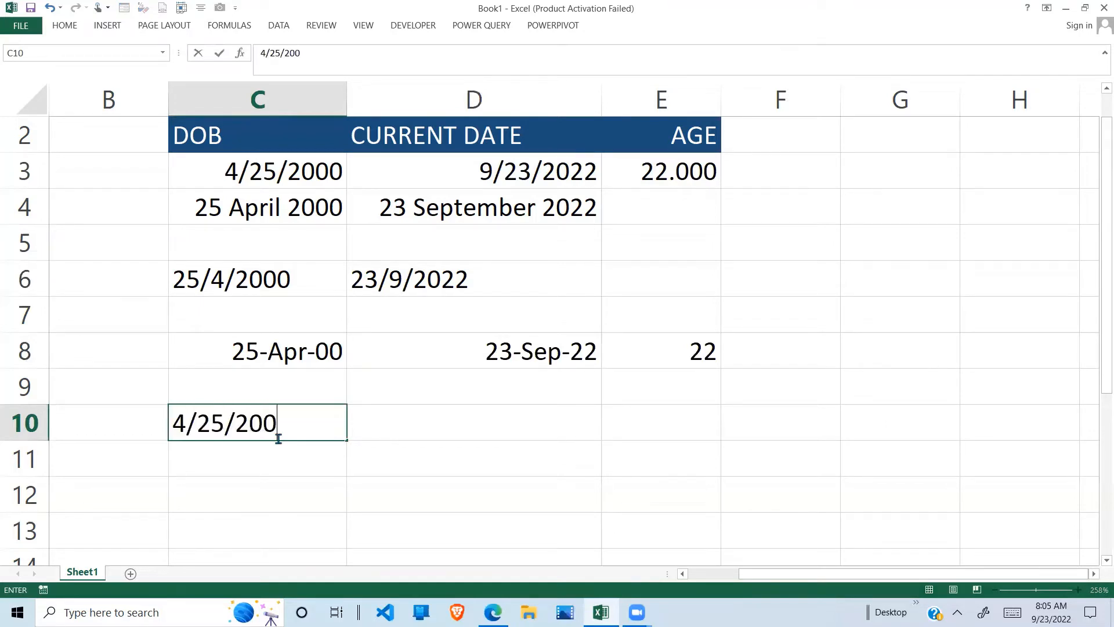
Enter 9/23/2022 as the current date in cell D10 and check both dates in row 10.
{"action": "left_click", "coordinate": [392, 433]}
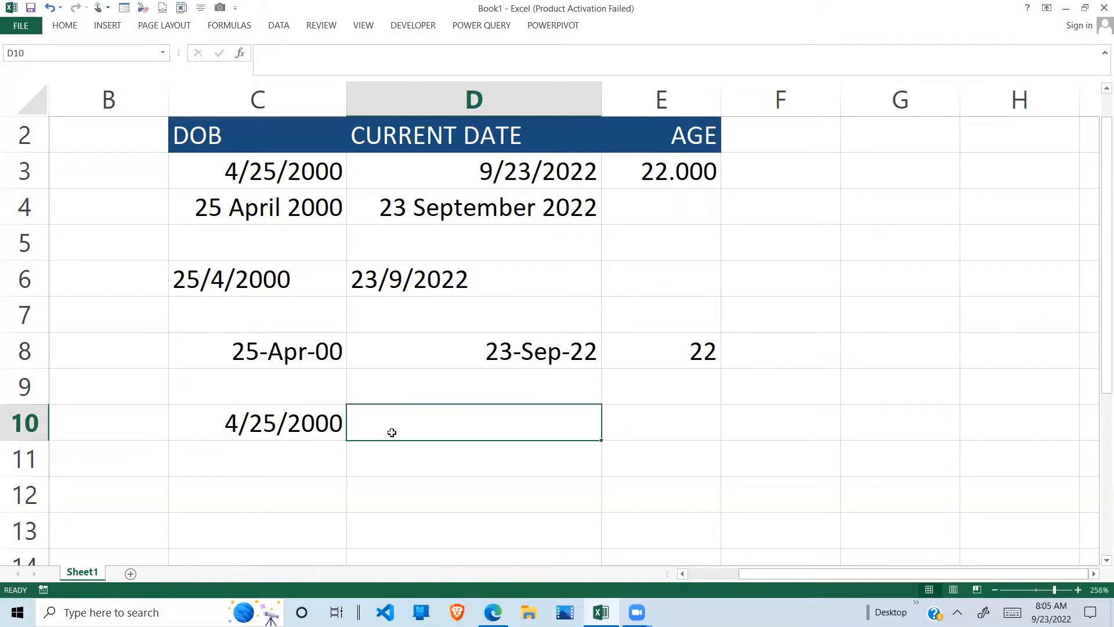
{"action": "type", "text": "9"}
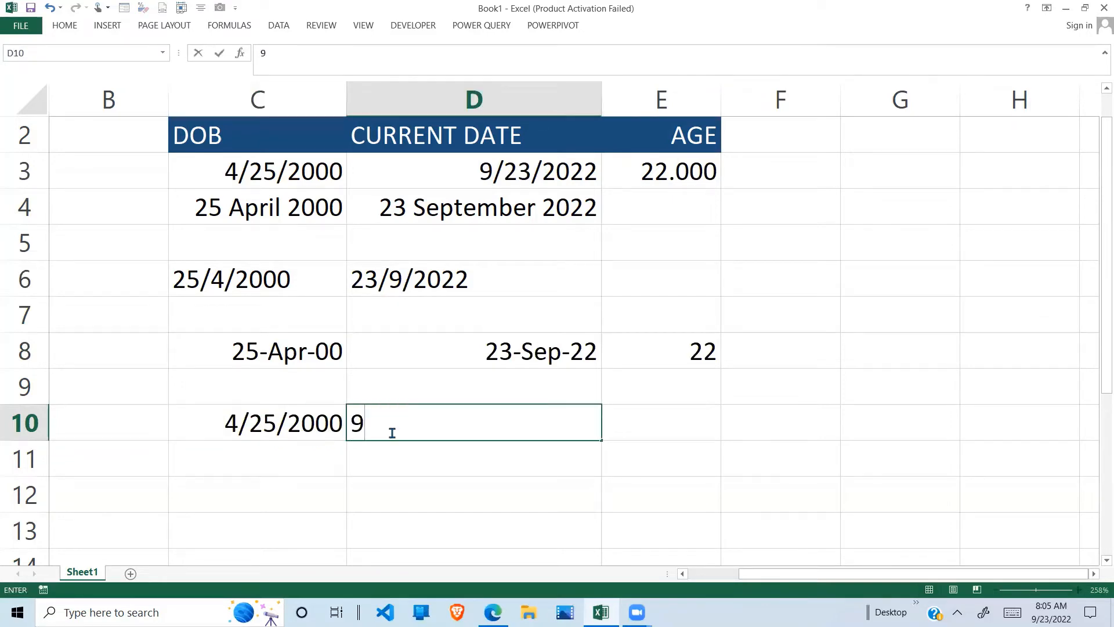
{"action": "type", "text": "/23/2022"}
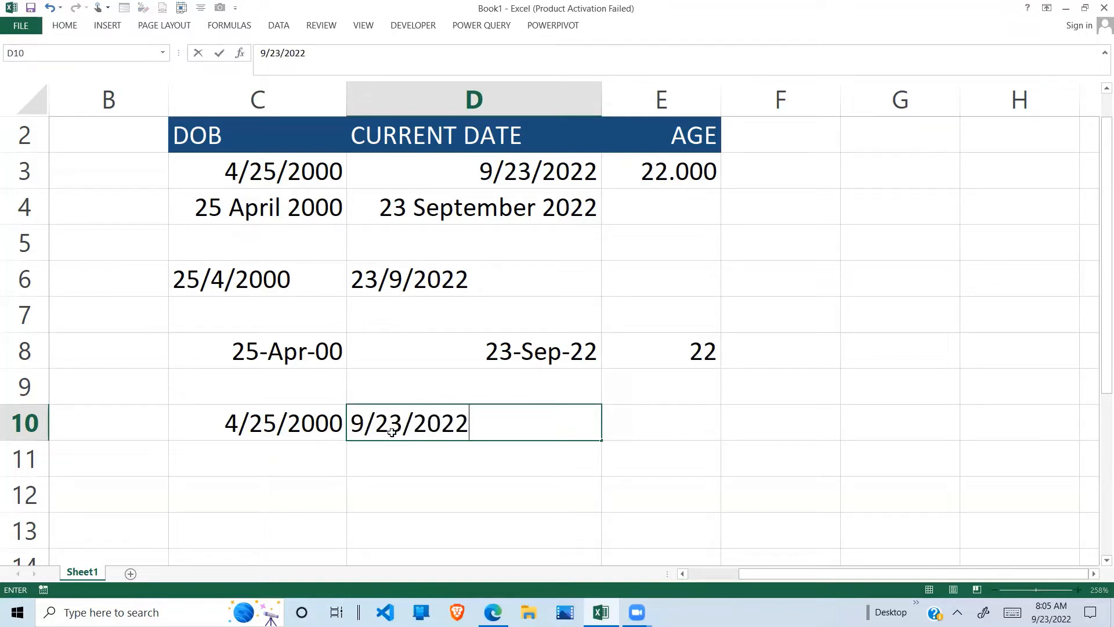
{"action": "key", "text": "Return"}
{"action": "left_click", "coordinate": [329, 427]}
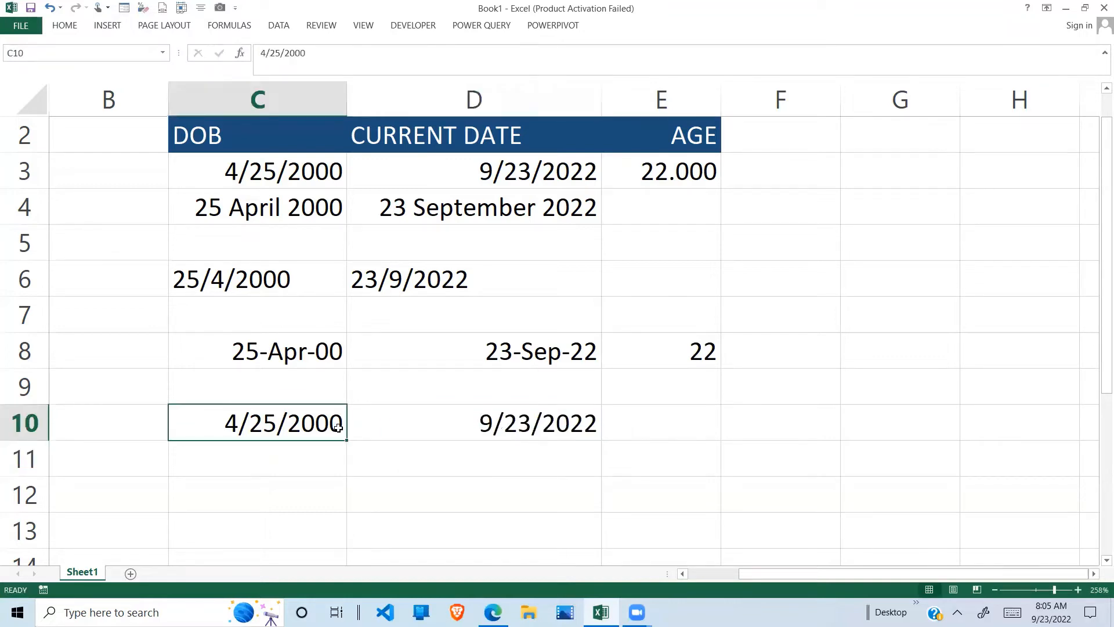
{"action": "left_click", "coordinate": [551, 427]}
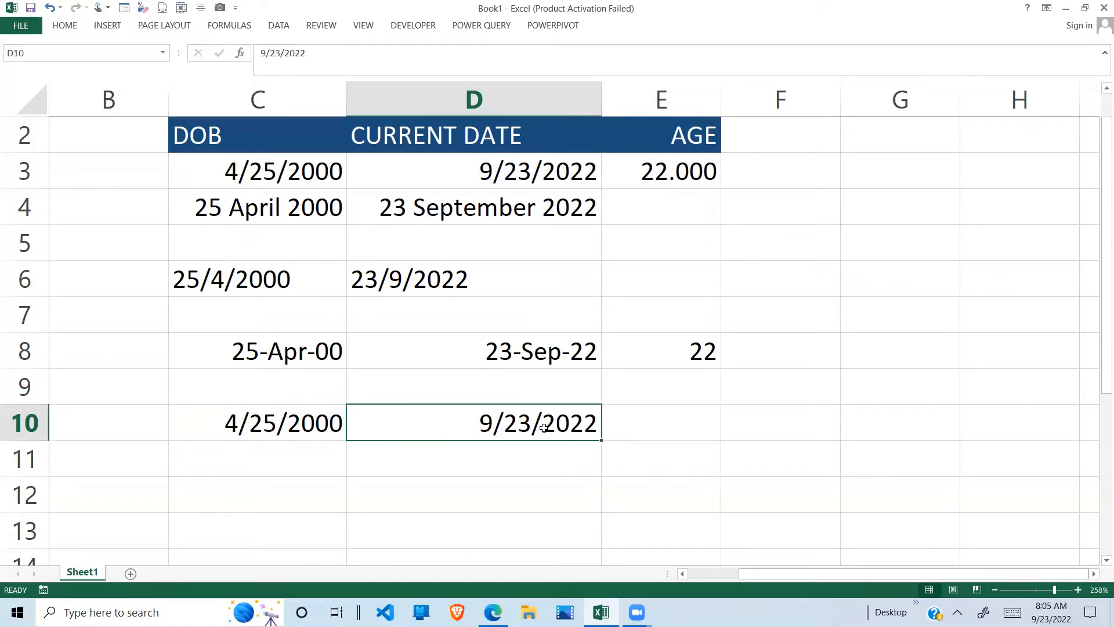
{"action": "left_click", "coordinate": [275, 437]}
{"action": "left_click", "coordinate": [473, 430]}
{"action": "left_click", "coordinate": [280, 435]}
{"action": "left_click", "coordinate": [474, 436]}
{"action": "left_click", "coordinate": [673, 431]}
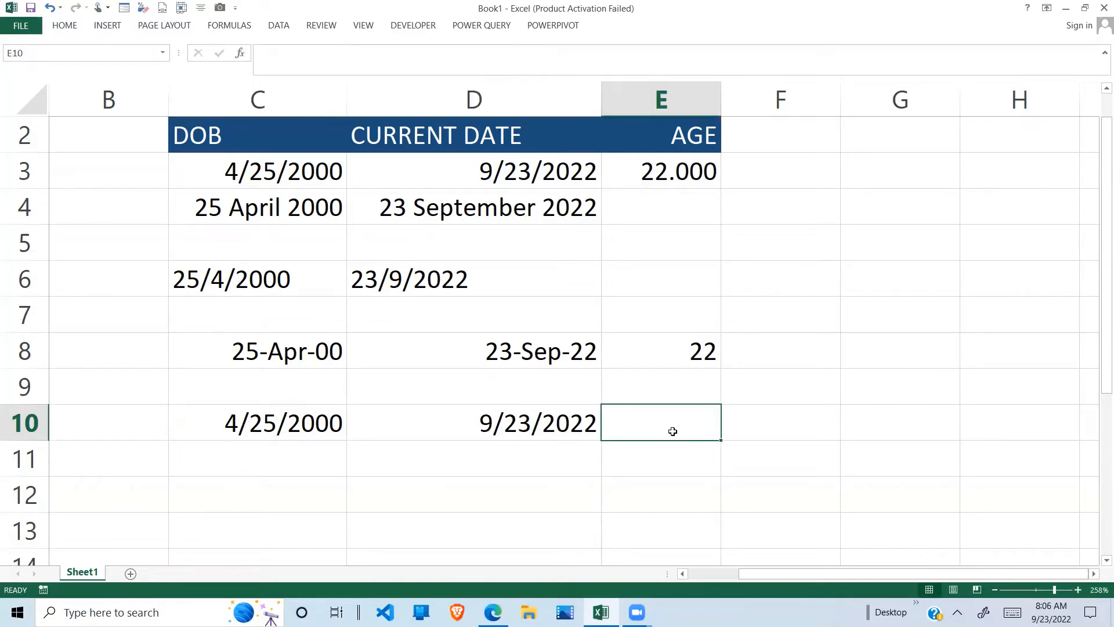
{"action": "type", "text": "="}
{"action": "left_click", "coordinate": [579, 428]}
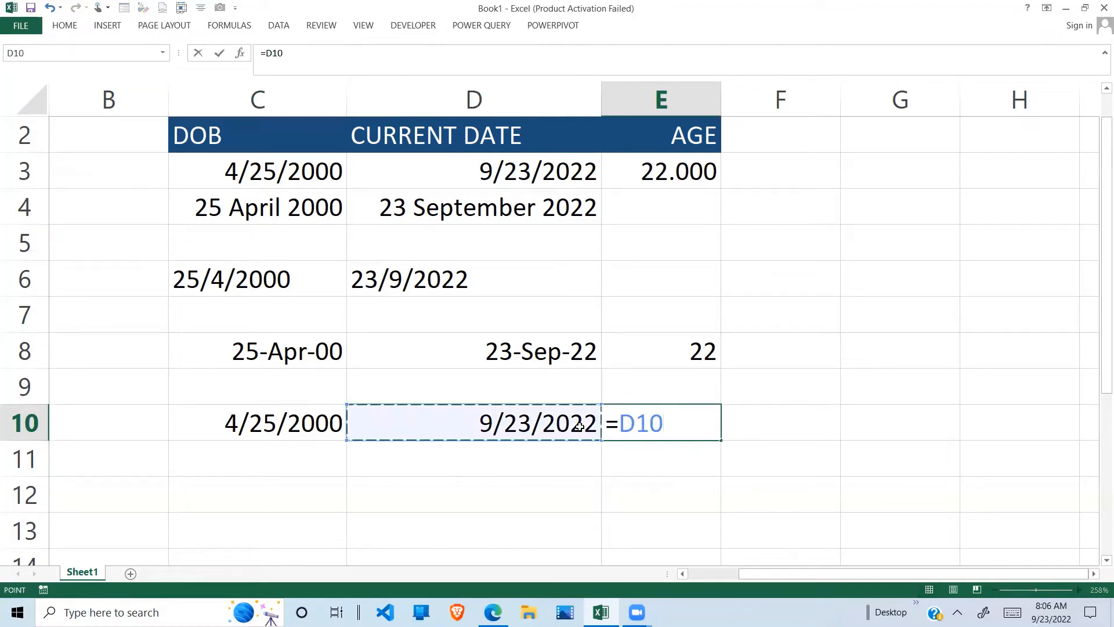
{"action": "key", "text": "BackSpace"}
{"action": "key", "text": "BackSpace"}
{"action": "key", "text": "BackSpace"}
{"action": "key", "text": "BackSpace"}
Copy the age formula from E8 into E10 and check the dates in row 10.
{"action": "left_click", "coordinate": [678, 365]}
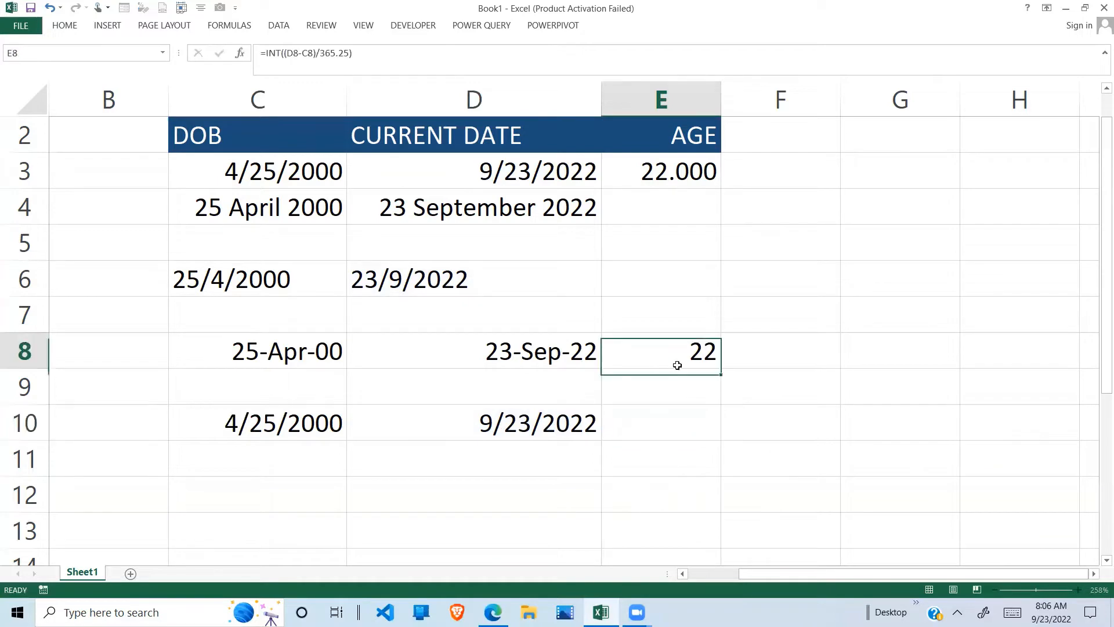
{"action": "key", "text": "ctrl+c"}
{"action": "left_click", "coordinate": [654, 417]}
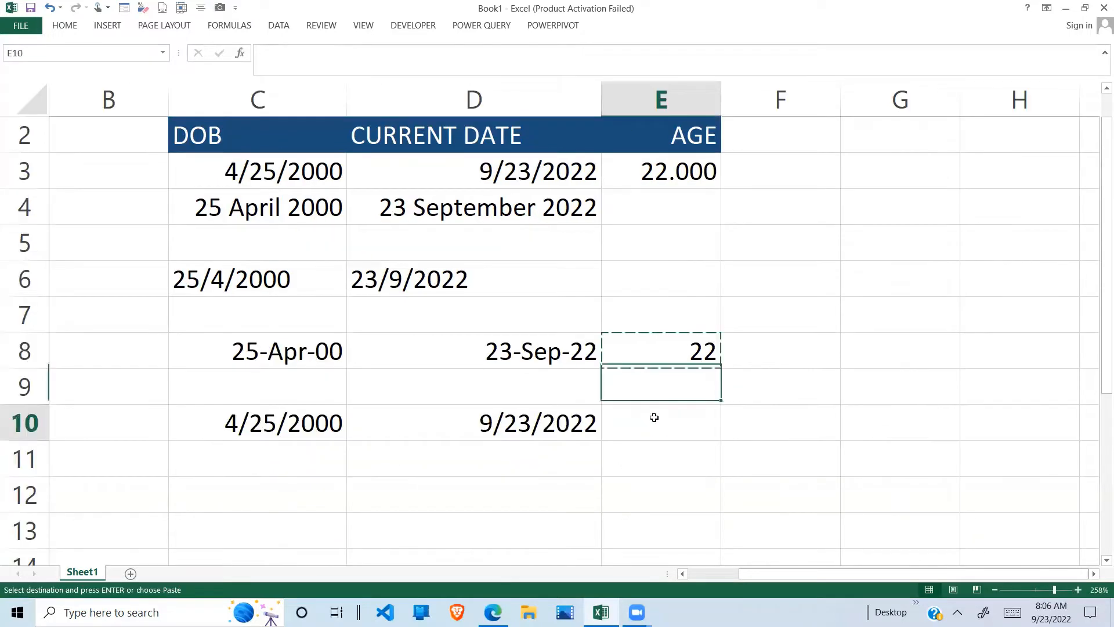
{"action": "key", "text": "ctrl+v"}
{"action": "left_click", "coordinate": [524, 459]}
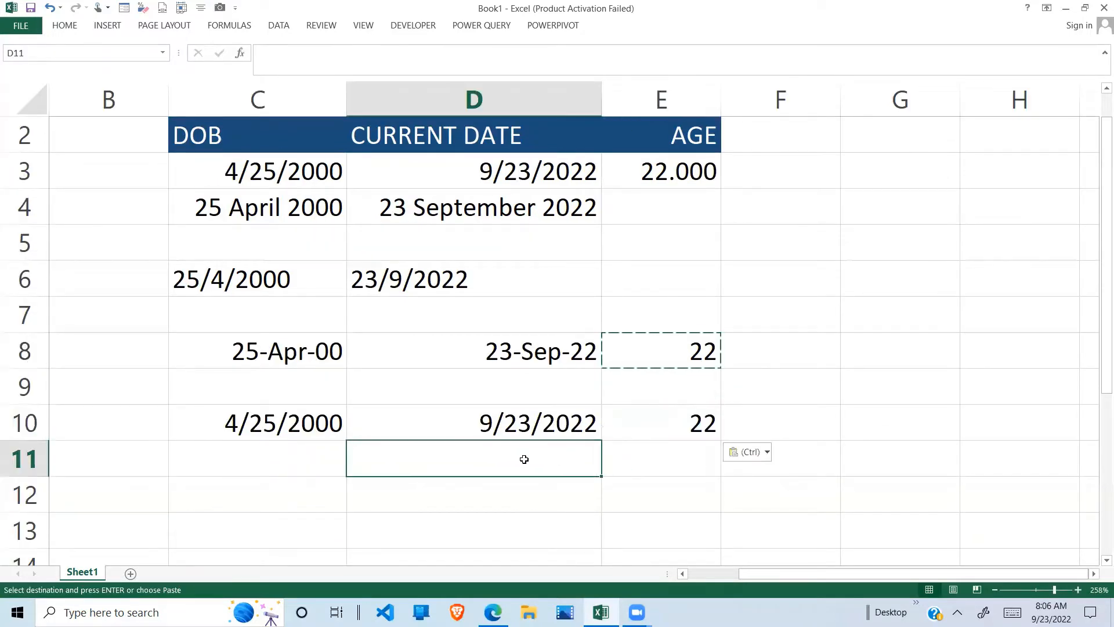
{"action": "key", "text": "Escape"}
{"action": "left_click", "coordinate": [333, 433]}
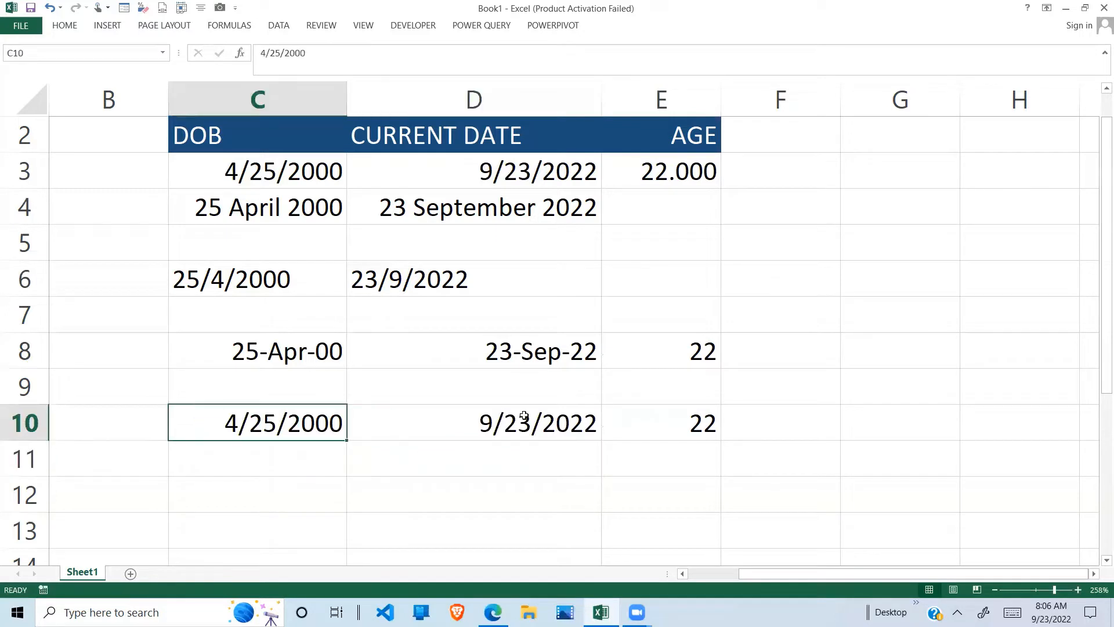
{"action": "key", "text": "Right"}
Format the dates in C10:D10 with the English (United Kingdom) locale and the day-first 14/03/2012 date type.
{"action": "left_click_drag", "start_coordinate": [285, 351], "coordinate": [510, 346]}
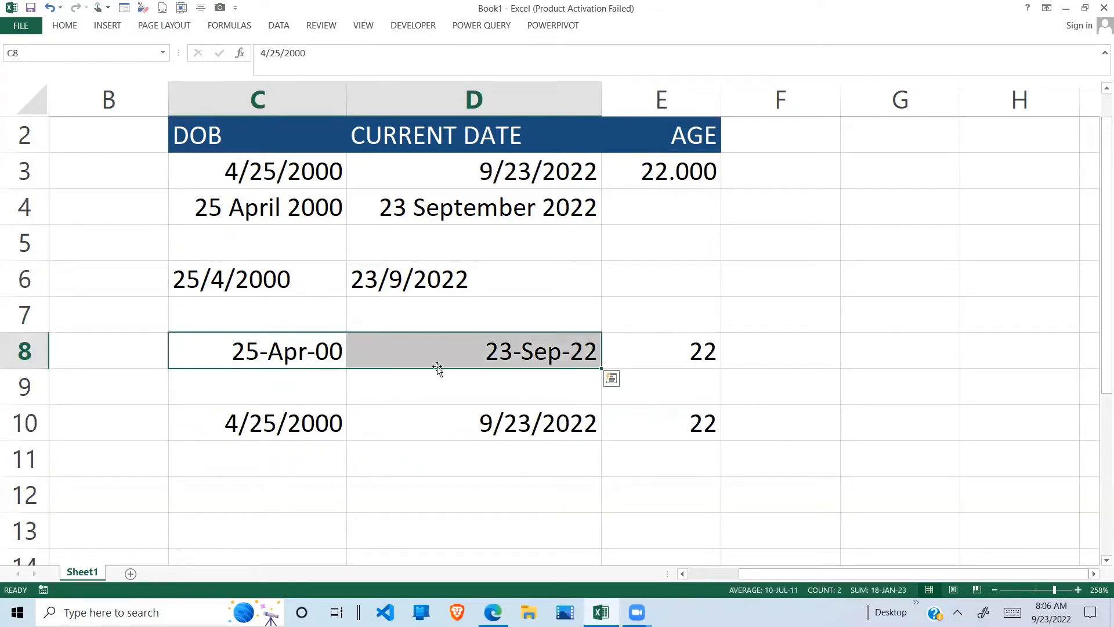
{"action": "left_click_drag", "start_coordinate": [268, 424], "coordinate": [554, 416]}
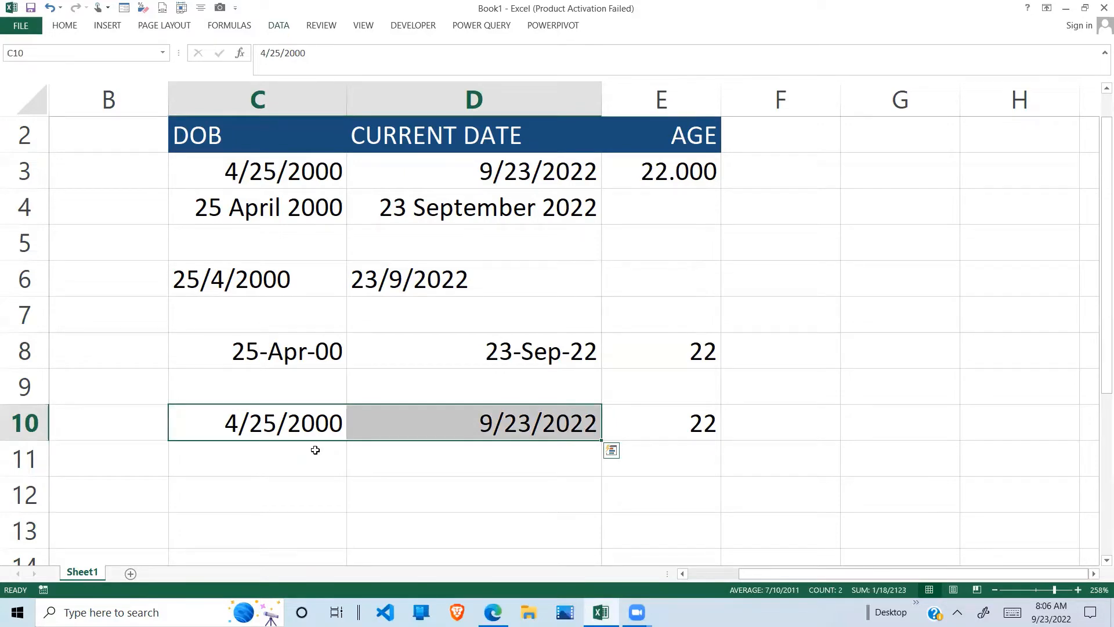
{"action": "key", "text": "ctrl+1"}
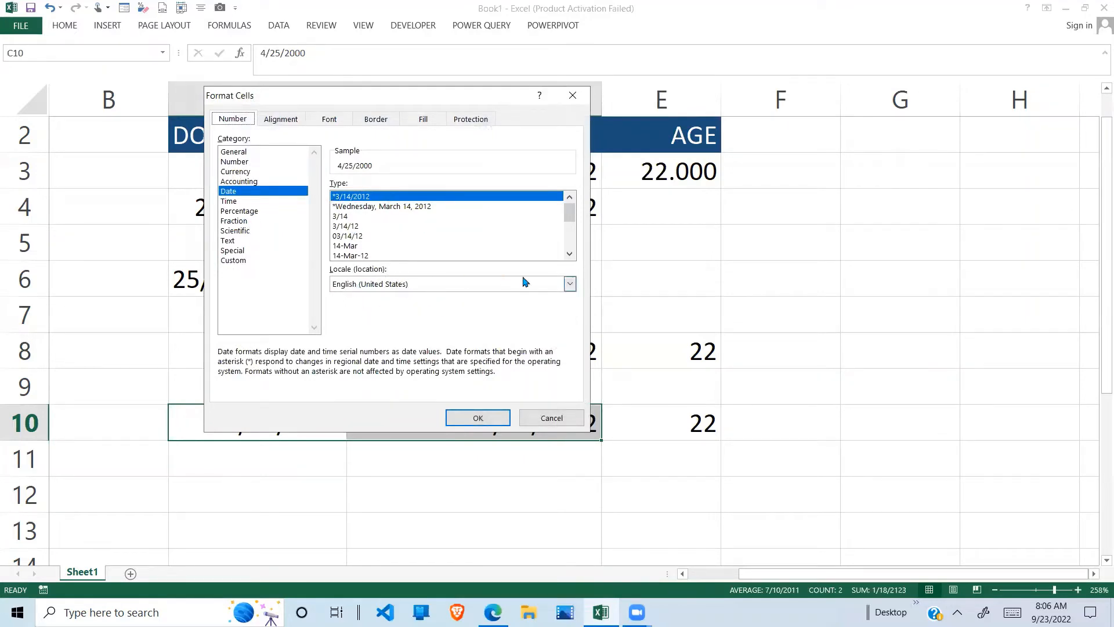
{"action": "left_click", "coordinate": [570, 283]}
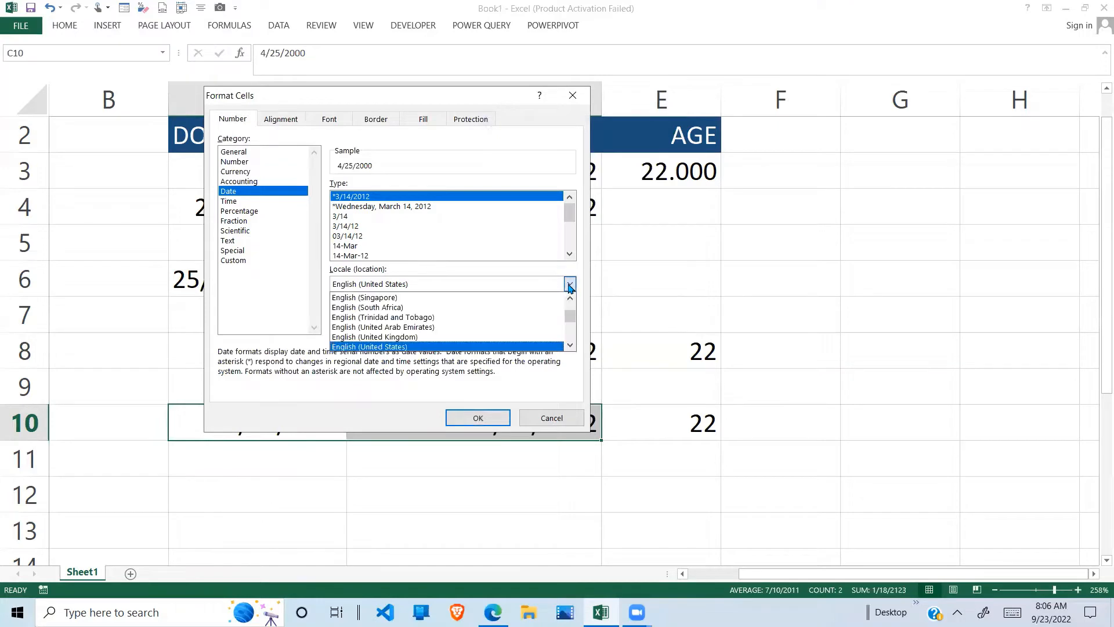
{"action": "left_click", "coordinate": [455, 337]}
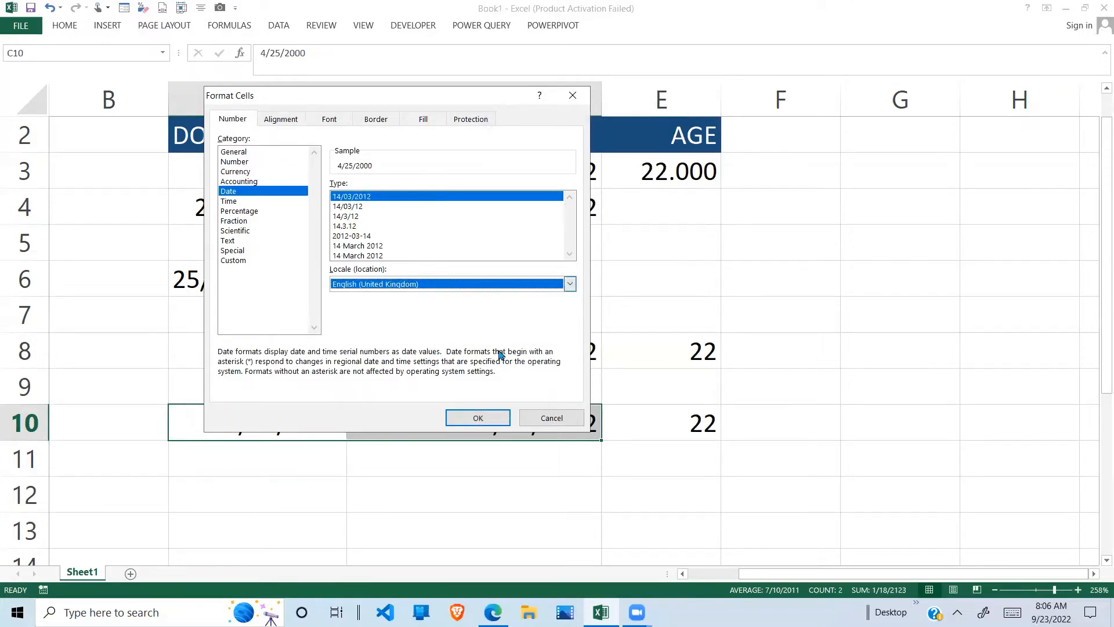
{"action": "left_click", "coordinate": [478, 418]}
{"action": "left_click", "coordinate": [412, 486]}
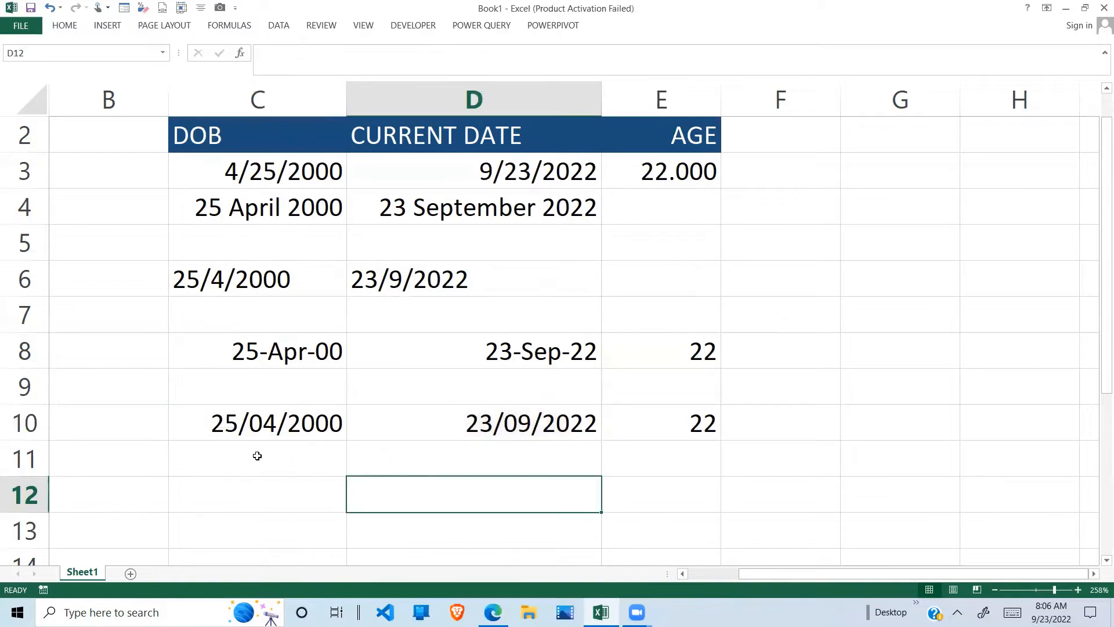
Compare the reformatted dates and age formula in row 10 with the day-first entries in row 6.
{"action": "left_click_drag", "start_coordinate": [231, 428], "coordinate": [573, 423]}
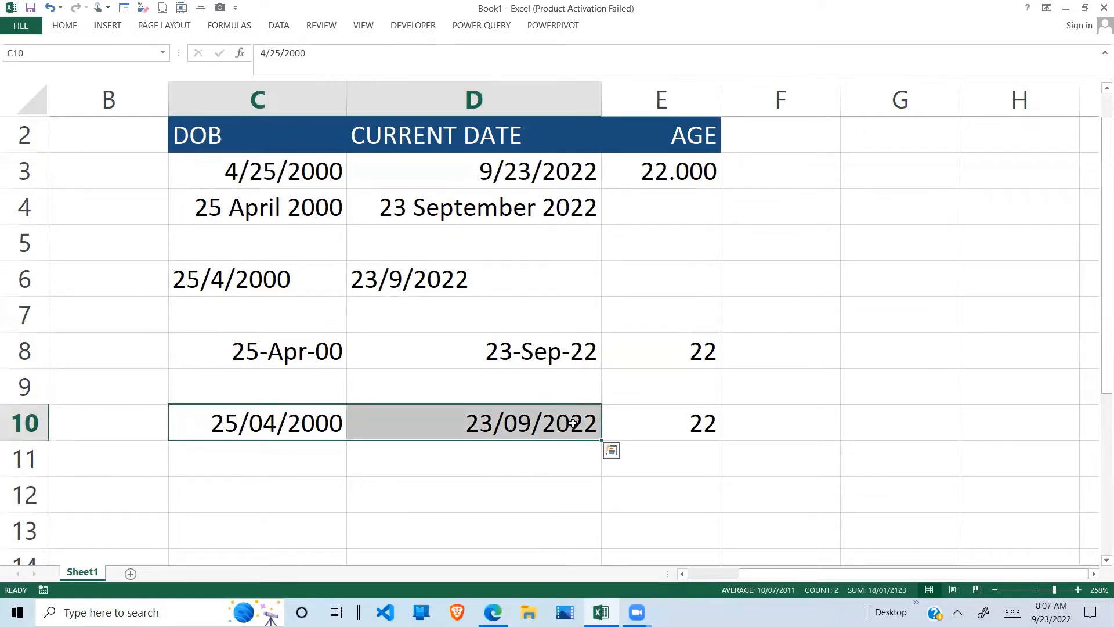
{"action": "left_click", "coordinate": [706, 422]}
{"action": "left_click", "coordinate": [319, 423]}
{"action": "left_click", "coordinate": [438, 459]}
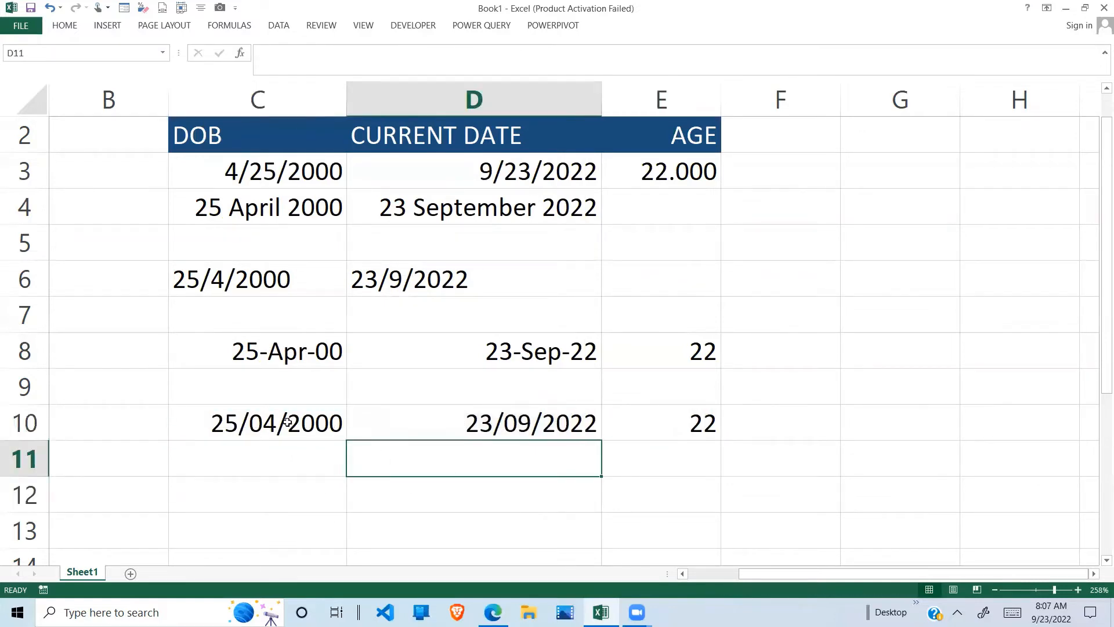
{"action": "left_click_drag", "start_coordinate": [287, 422], "coordinate": [520, 419]}
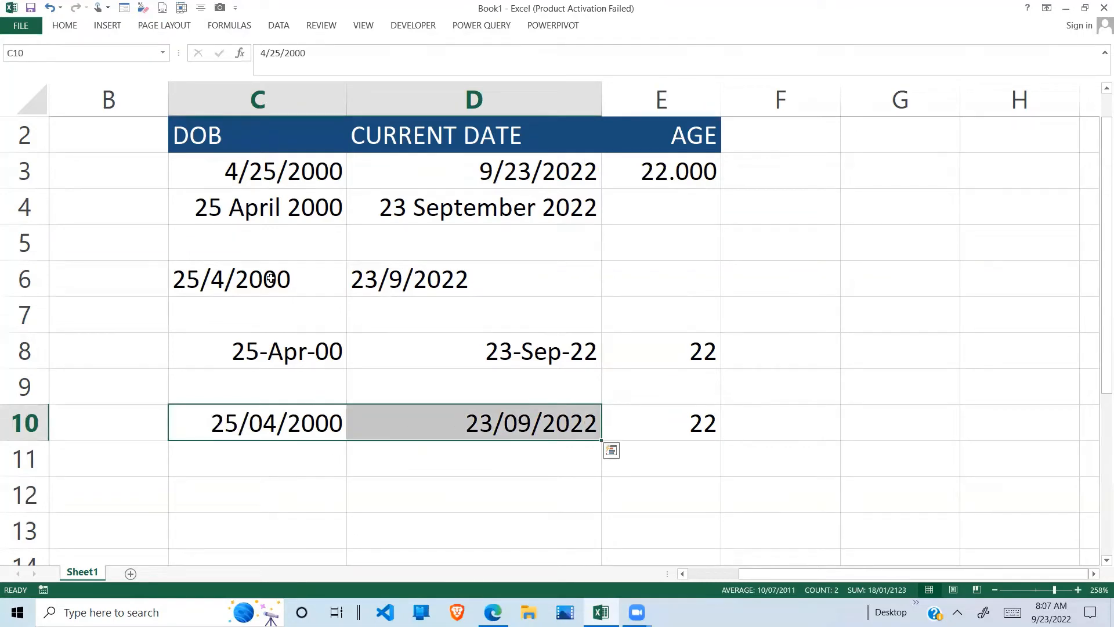
{"action": "left_click_drag", "start_coordinate": [257, 279], "coordinate": [480, 277]}
{"action": "left_click", "coordinate": [610, 272]}
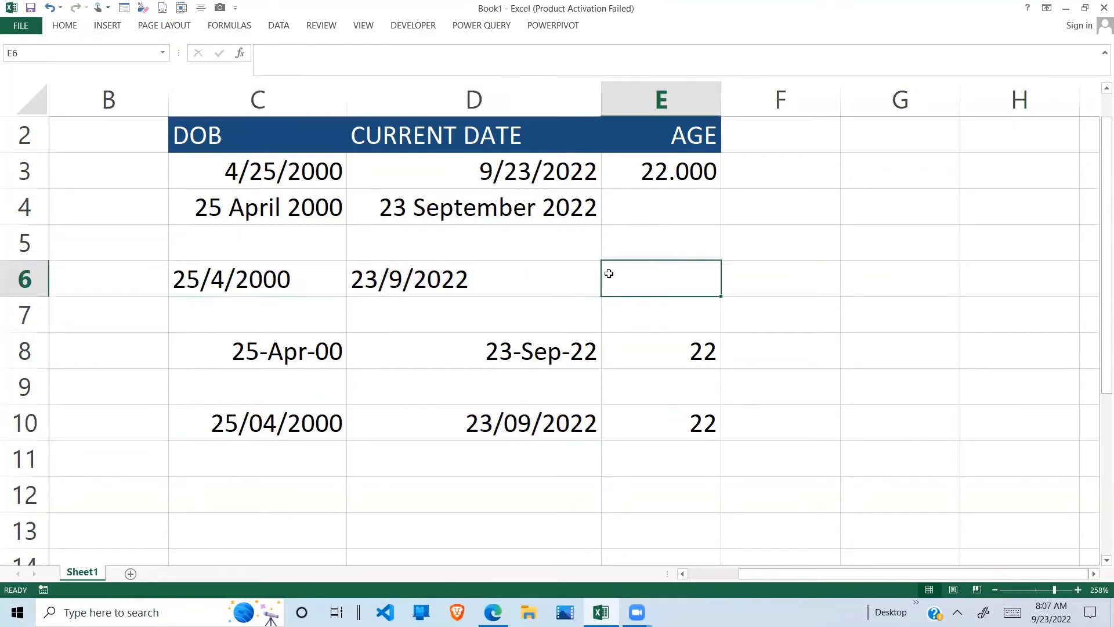
{"action": "left_click", "coordinate": [421, 284]}
{"action": "left_click", "coordinate": [270, 276]}
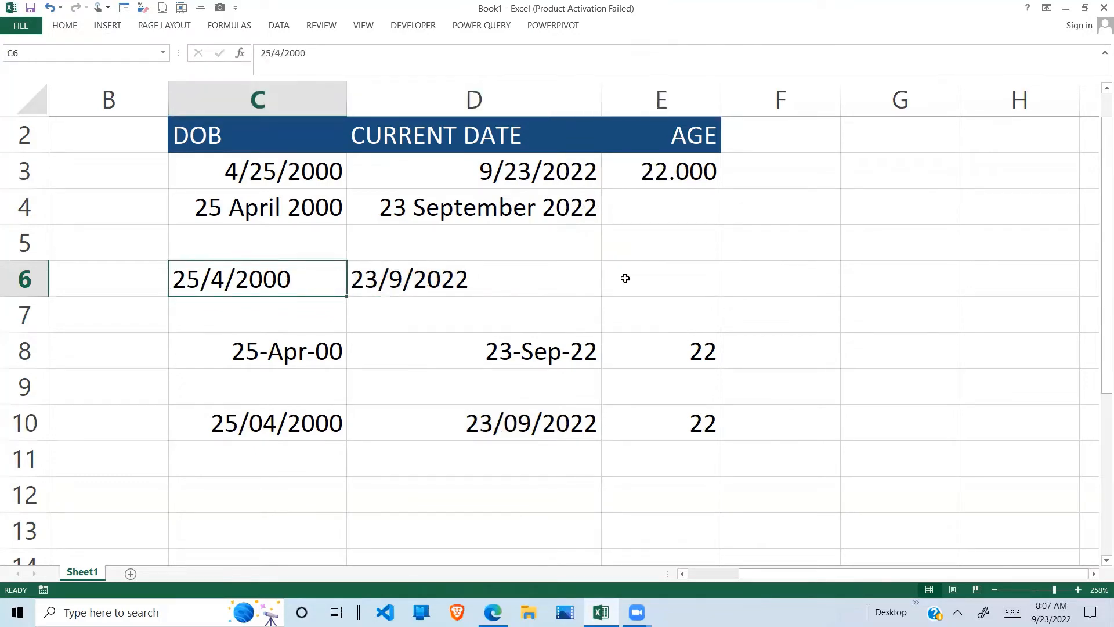
{"action": "left_click", "coordinate": [674, 283]}
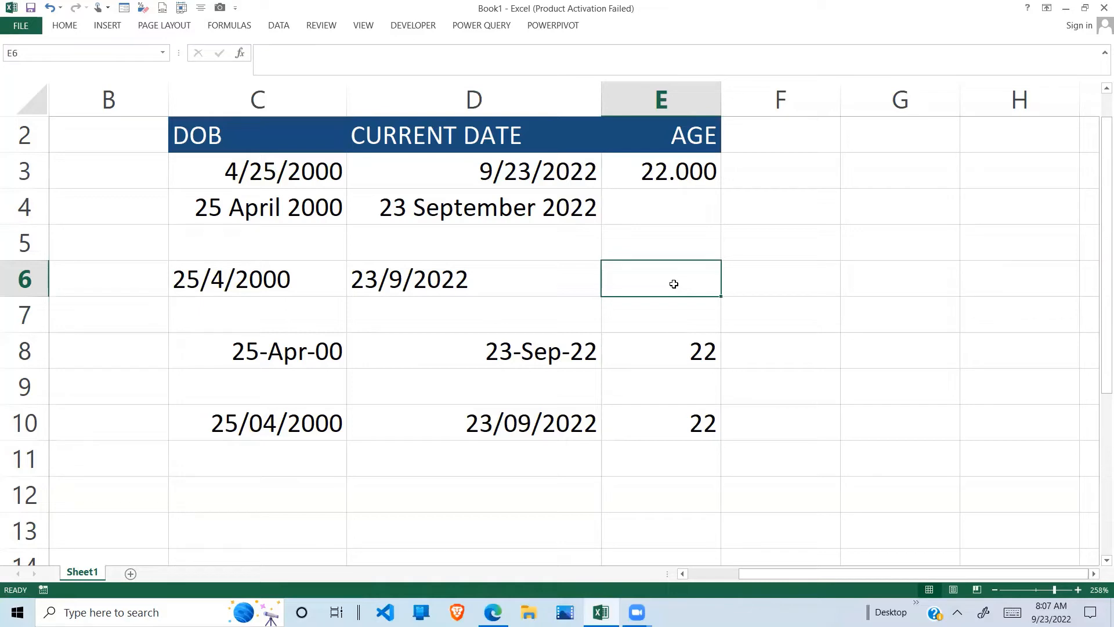
{"action": "left_click", "coordinate": [676, 426]}
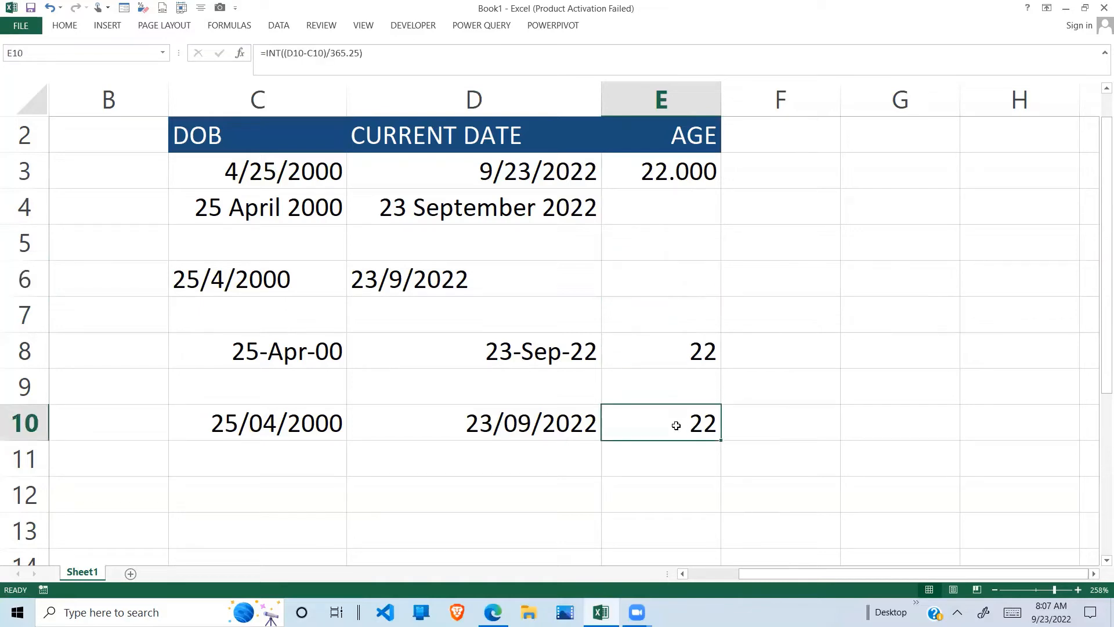
{"action": "left_click_drag", "start_coordinate": [316, 422], "coordinate": [606, 417]}
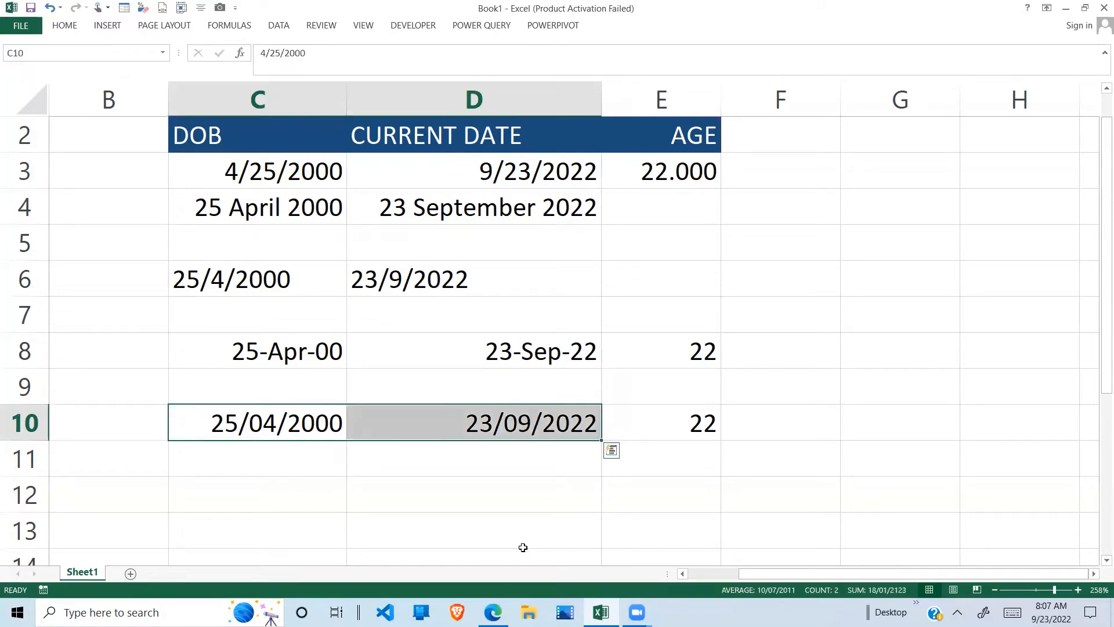
Switch to the CALCULATE DATES spreadsheet in Google Sheets and examine the date entries in B2 and C2.
{"action": "mouse_move", "coordinate": [493, 612]}
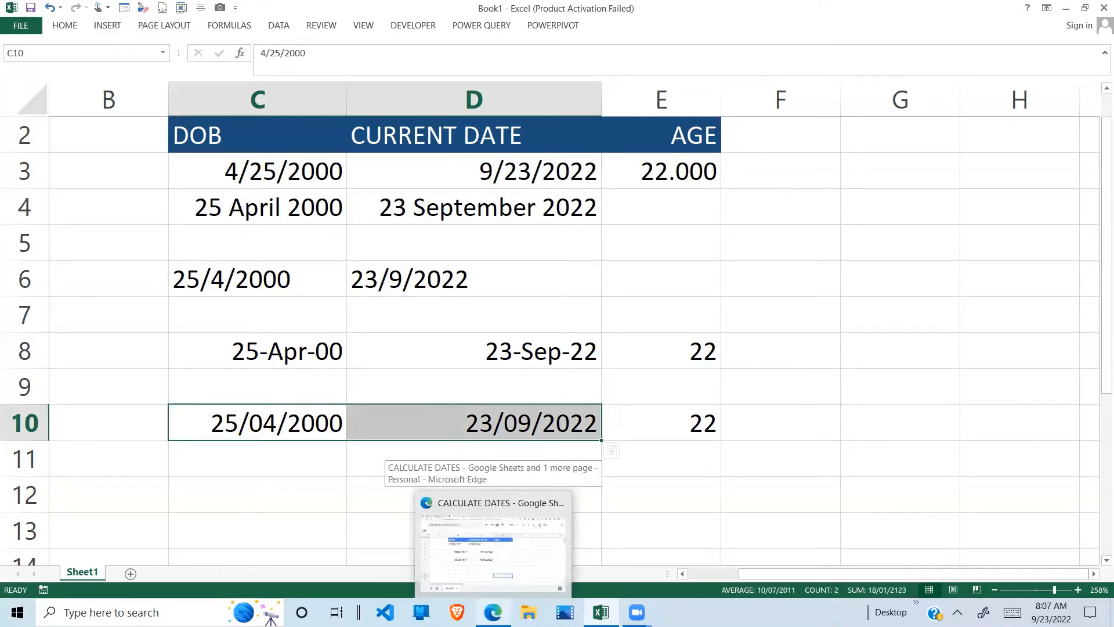
{"action": "left_click", "coordinate": [493, 540]}
{"action": "left_click", "coordinate": [443, 309]}
{"action": "left_click", "coordinate": [292, 225]}
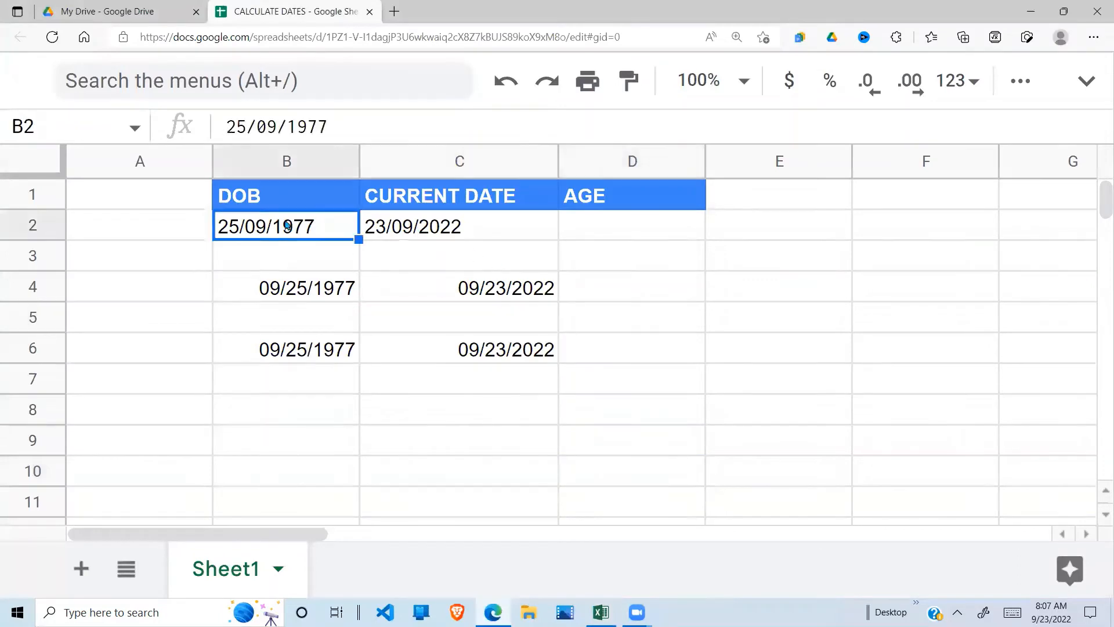
{"action": "left_click", "coordinate": [438, 229]}
{"action": "left_click", "coordinate": [255, 224]}
{"action": "left_click", "coordinate": [396, 228]}
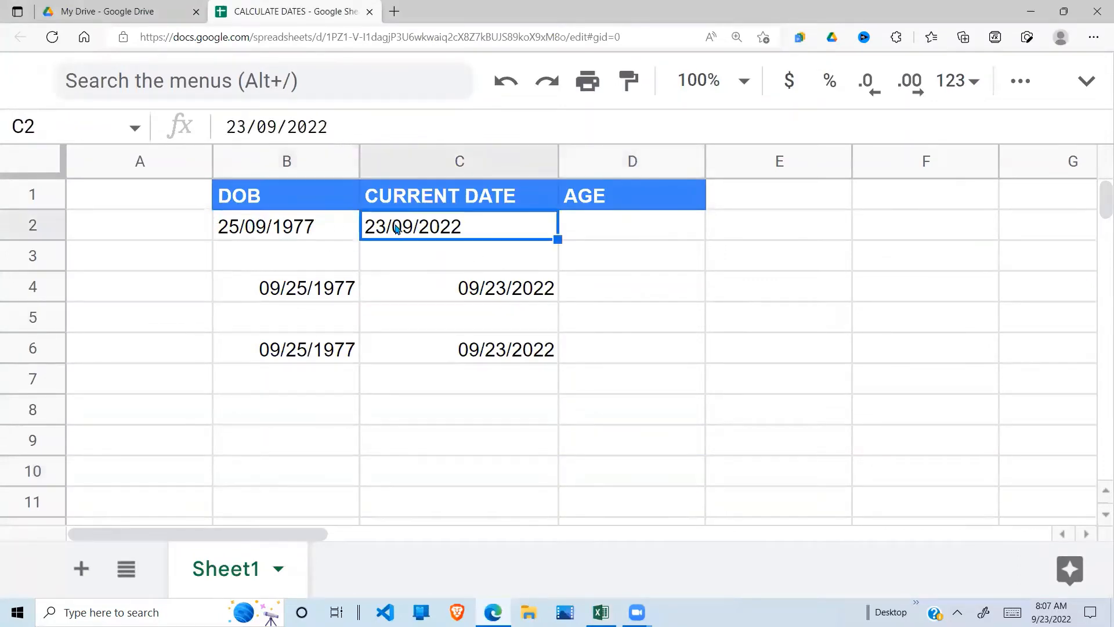
{"action": "left_click", "coordinate": [266, 226]}
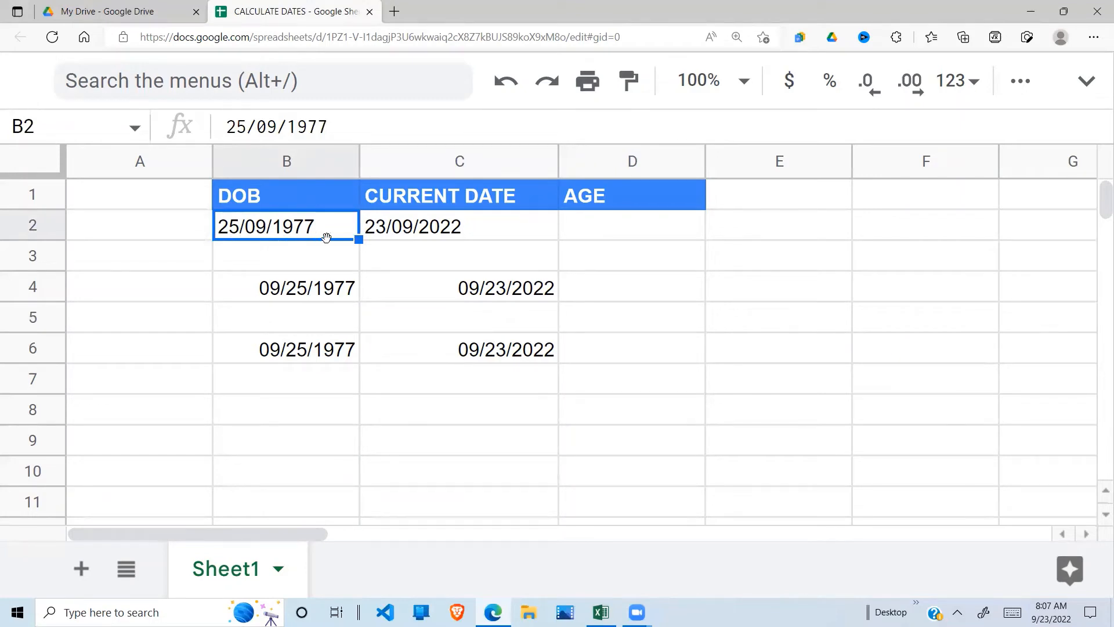
{"action": "left_click", "coordinate": [464, 208]}
{"action": "left_click", "coordinate": [447, 232]}
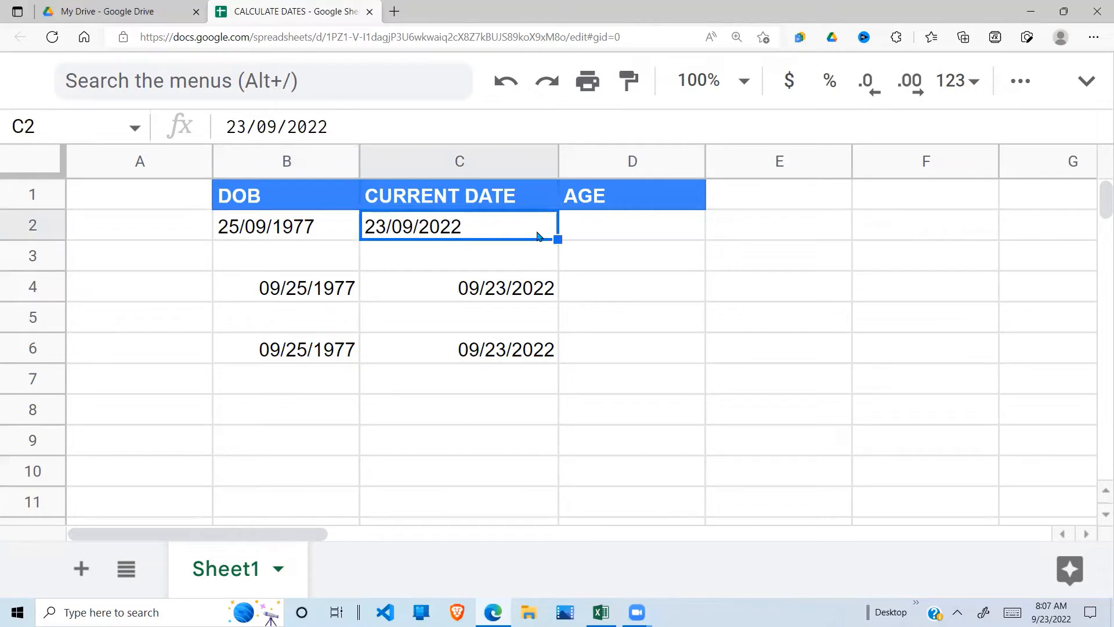
Try to calculate the date difference in D2 with the formula =C2-B2.
{"action": "left_click", "coordinate": [606, 228]}
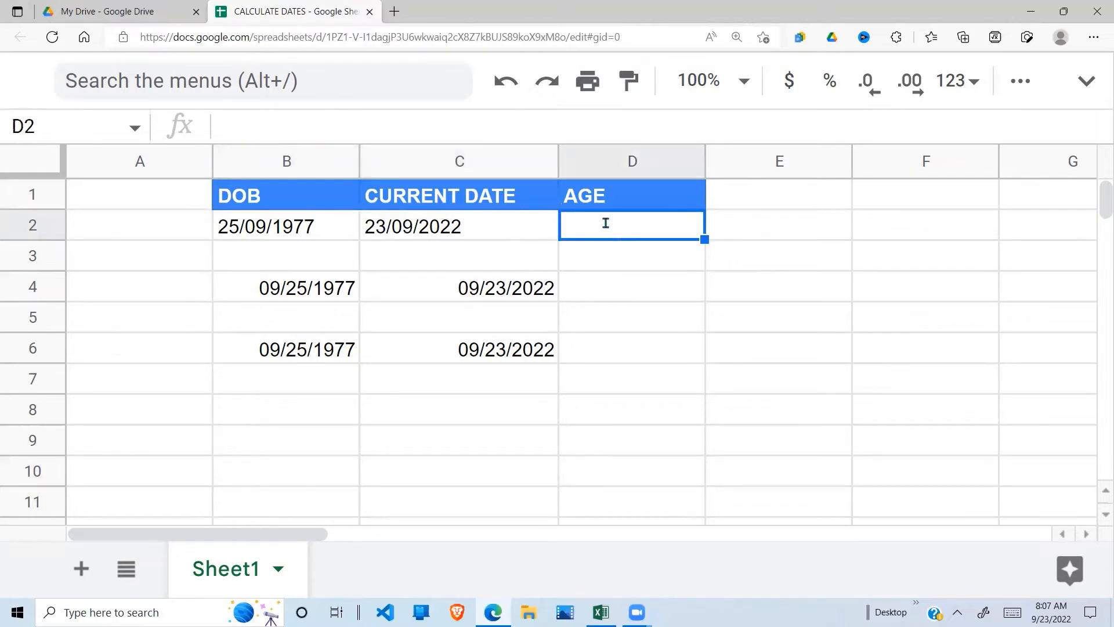
{"action": "type", "text": "="}
{"action": "left_click", "coordinate": [473, 232]}
{"action": "type", "text": "-"}
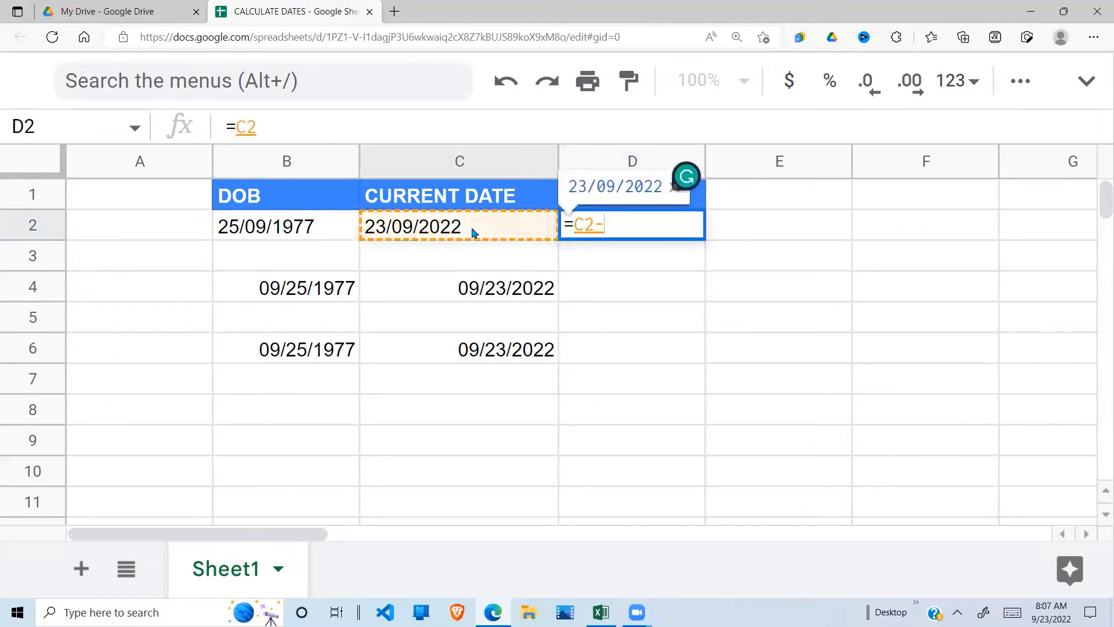
{"action": "left_click", "coordinate": [237, 229]}
{"action": "key", "text": "Return"}
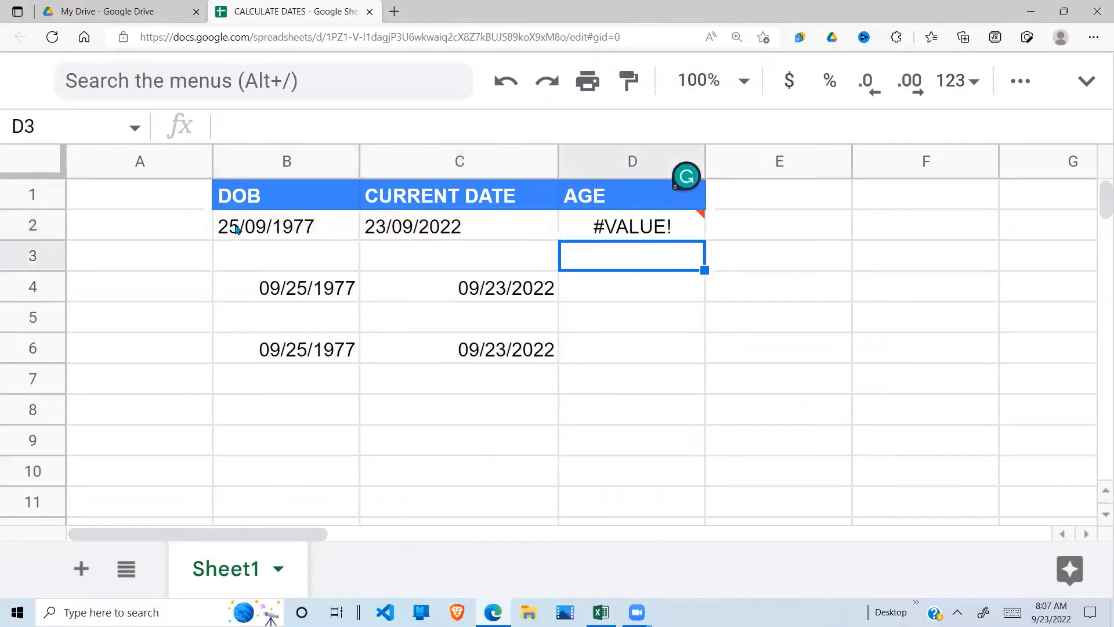
Replace the formula in D2 with =DATEDIF(B2,C2,"y") and check the cell's result.
{"action": "left_click", "coordinate": [568, 236]}
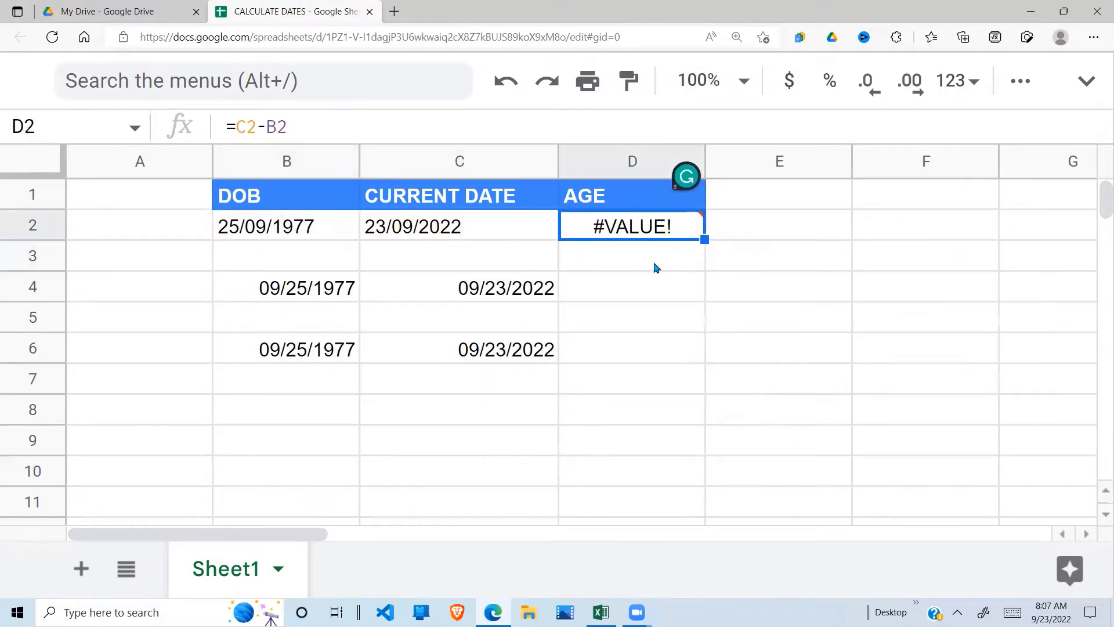
{"action": "type", "text": "=DATED"}
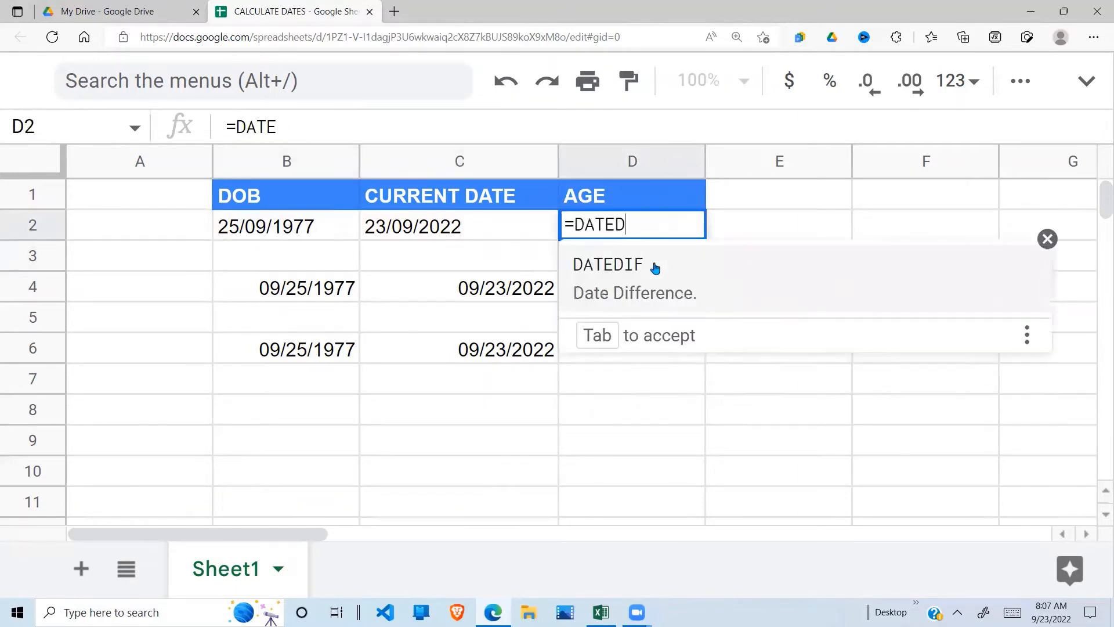
{"action": "type", "text": "IF"}
{"action": "left_click", "coordinate": [656, 267]}
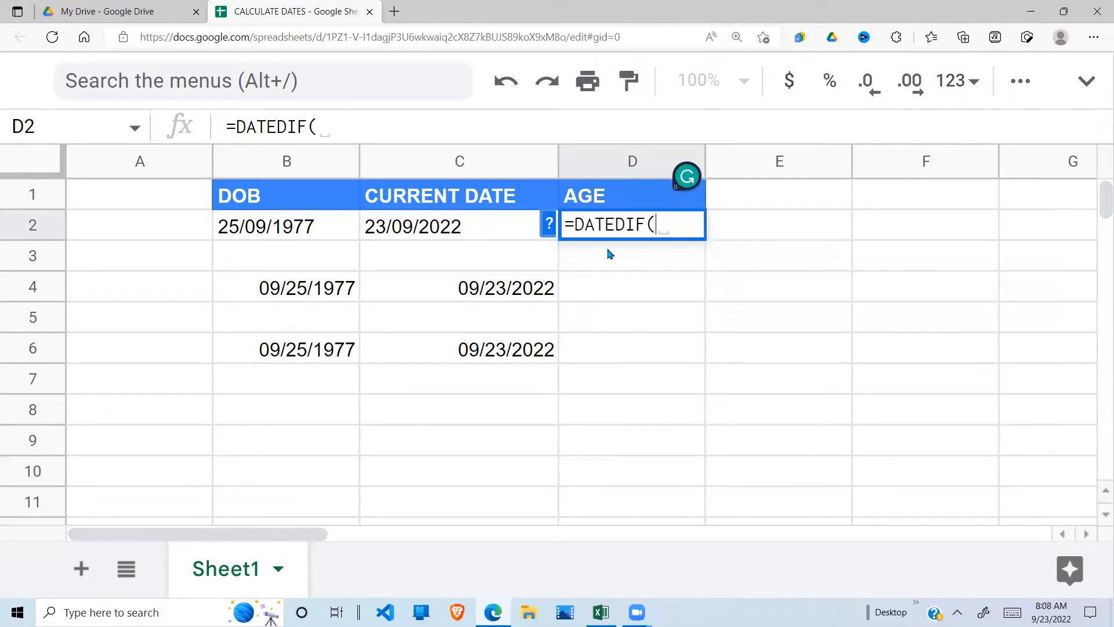
{"action": "left_click", "coordinate": [346, 227]}
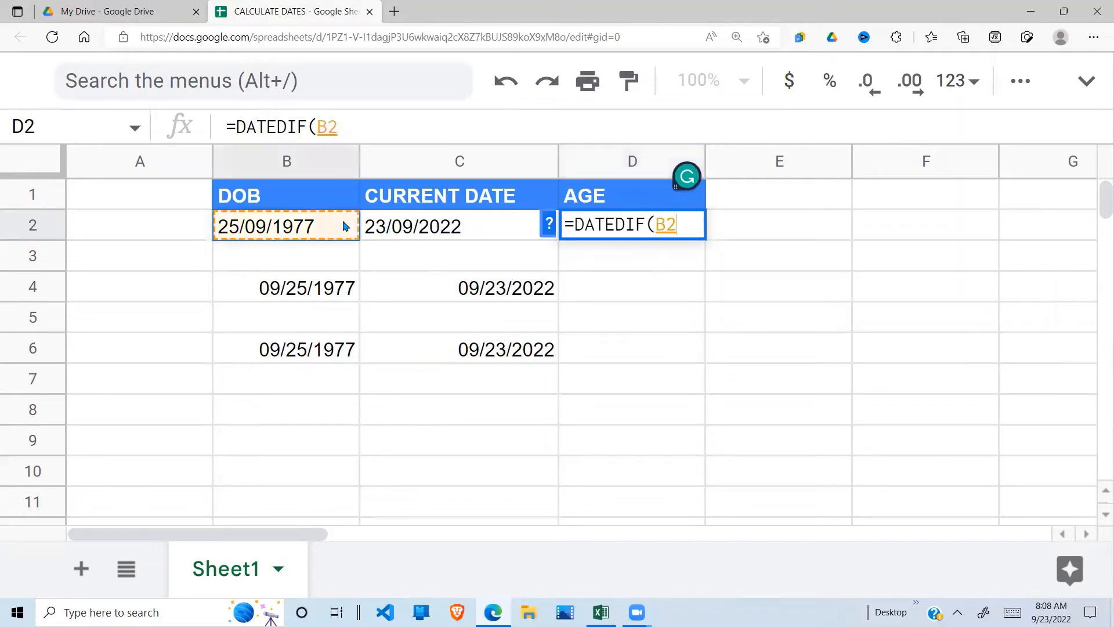
{"action": "type", "text": ","}
{"action": "left_click", "coordinate": [435, 227]}
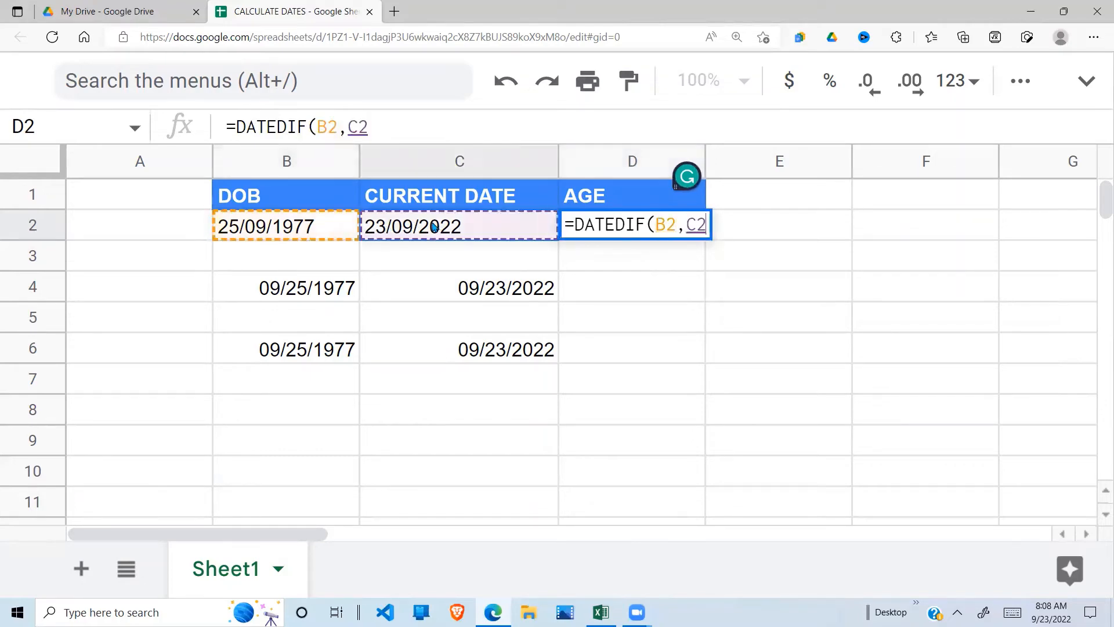
{"action": "type", "text": ",\""}
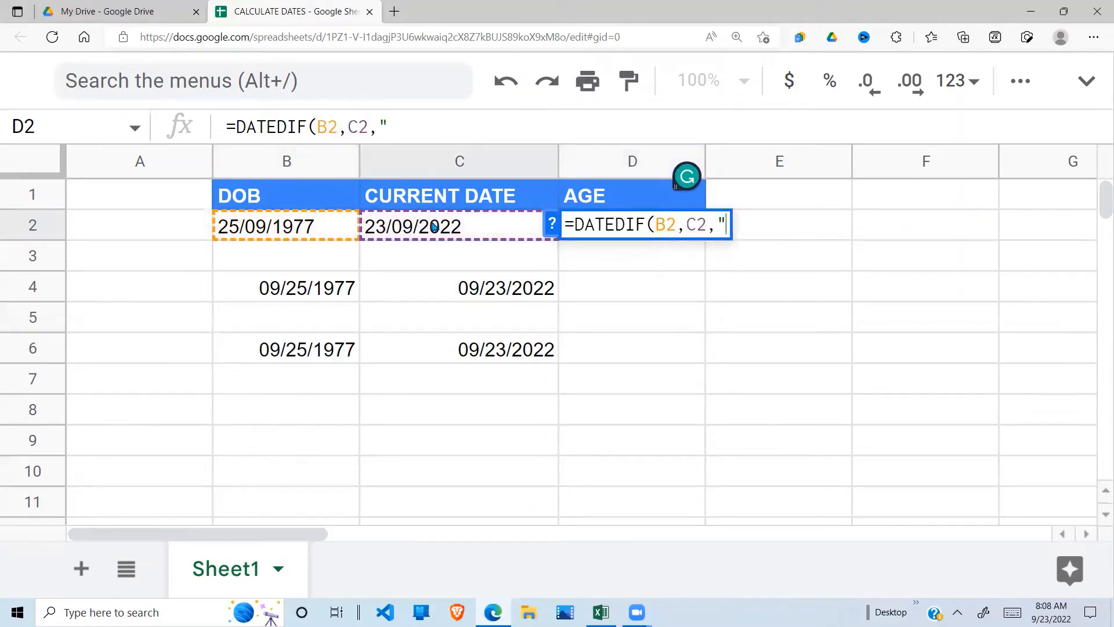
{"action": "type", "text": "y"}
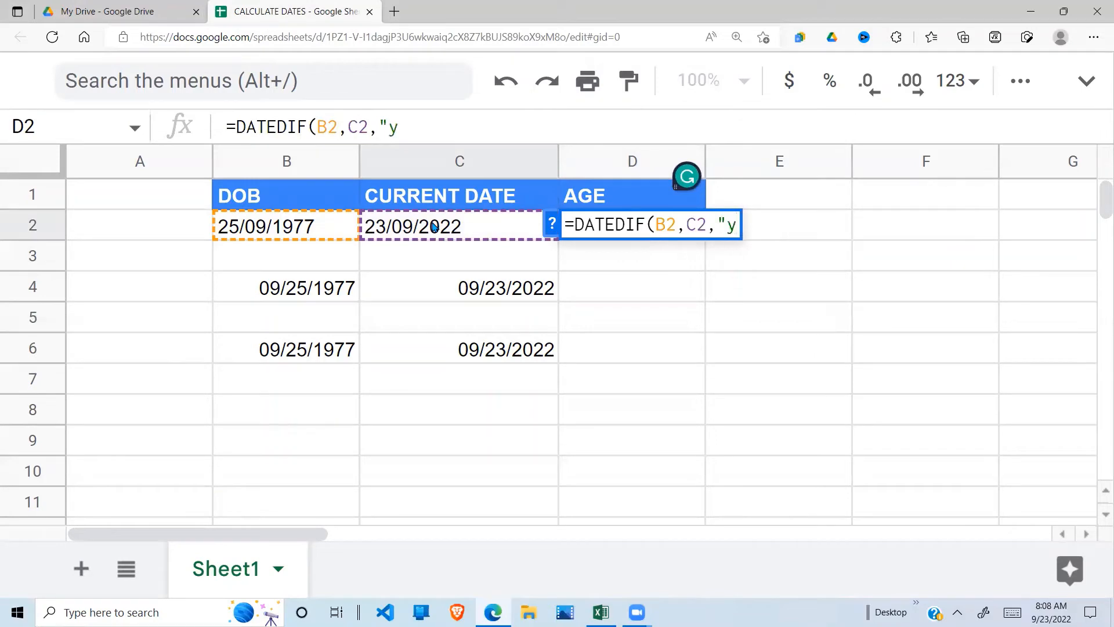
{"action": "type", "text": "\")"}
{"action": "key", "text": "Return"}
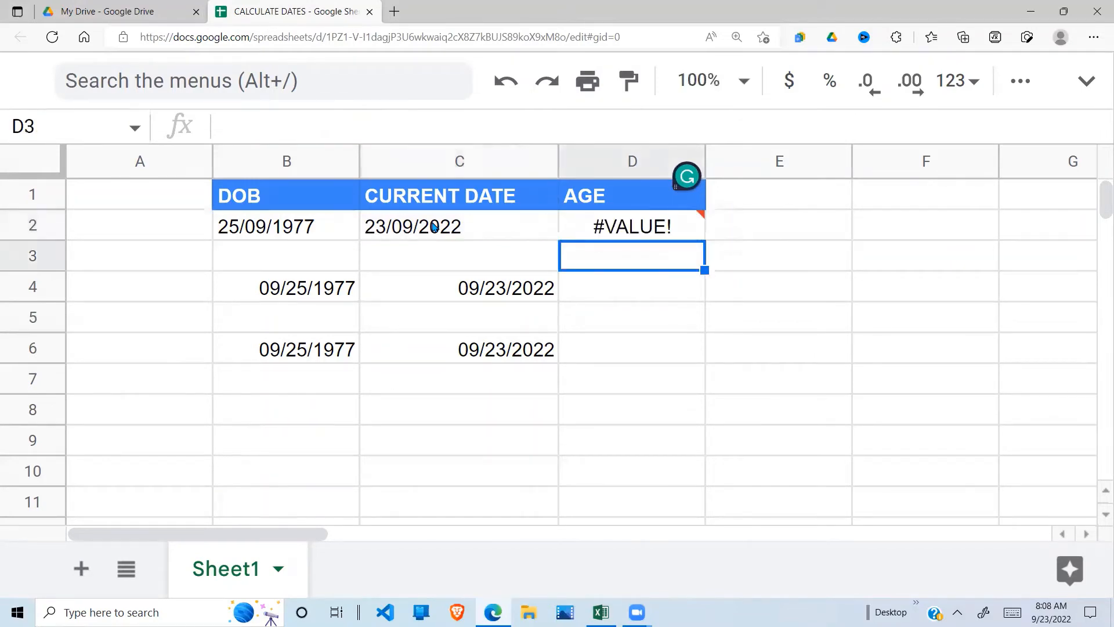
{"action": "left_click", "coordinate": [660, 225]}
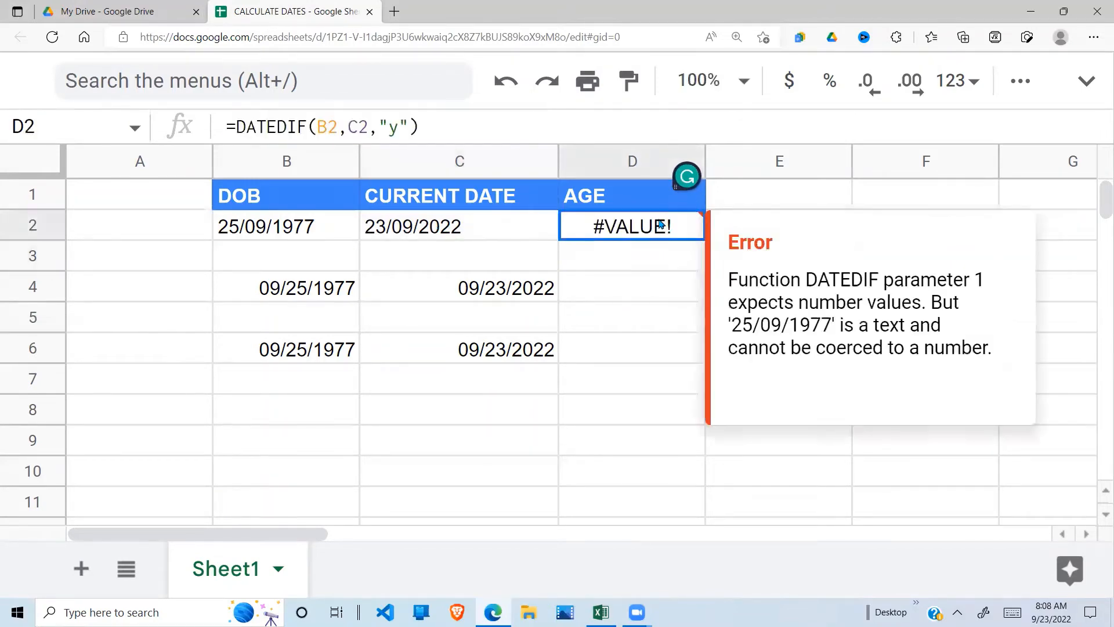
Compare the day-first dates in B2:C2 with the month-first dates in B4:C4.
{"action": "left_click", "coordinate": [465, 232]}
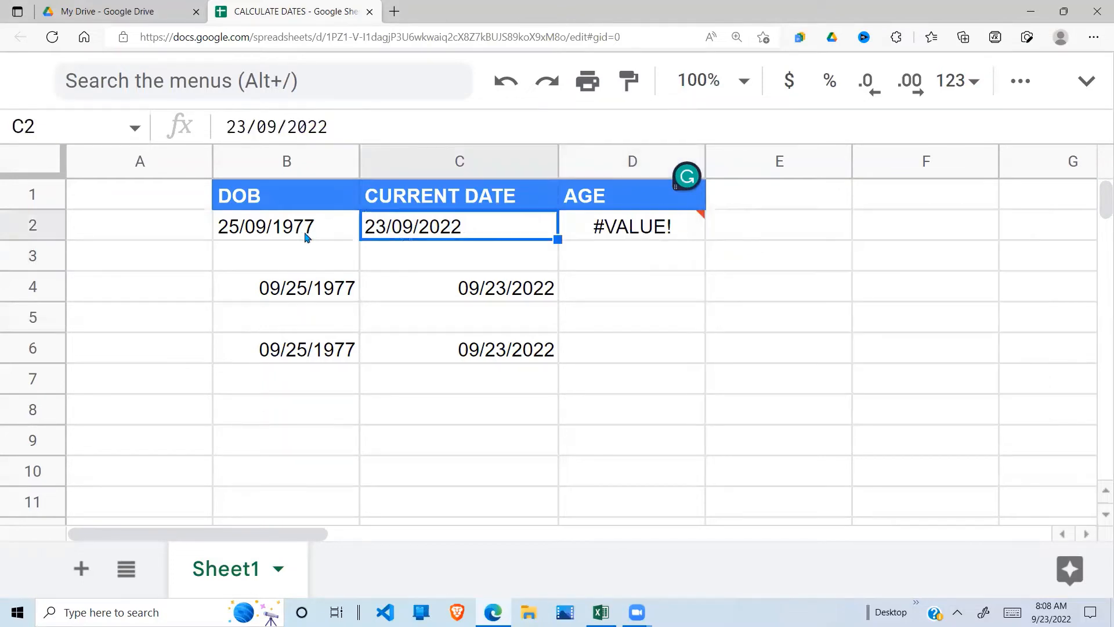
{"action": "left_click", "coordinate": [297, 232]}
{"action": "left_click", "coordinate": [400, 232]}
{"action": "left_click_drag", "start_coordinate": [300, 229], "coordinate": [444, 225]}
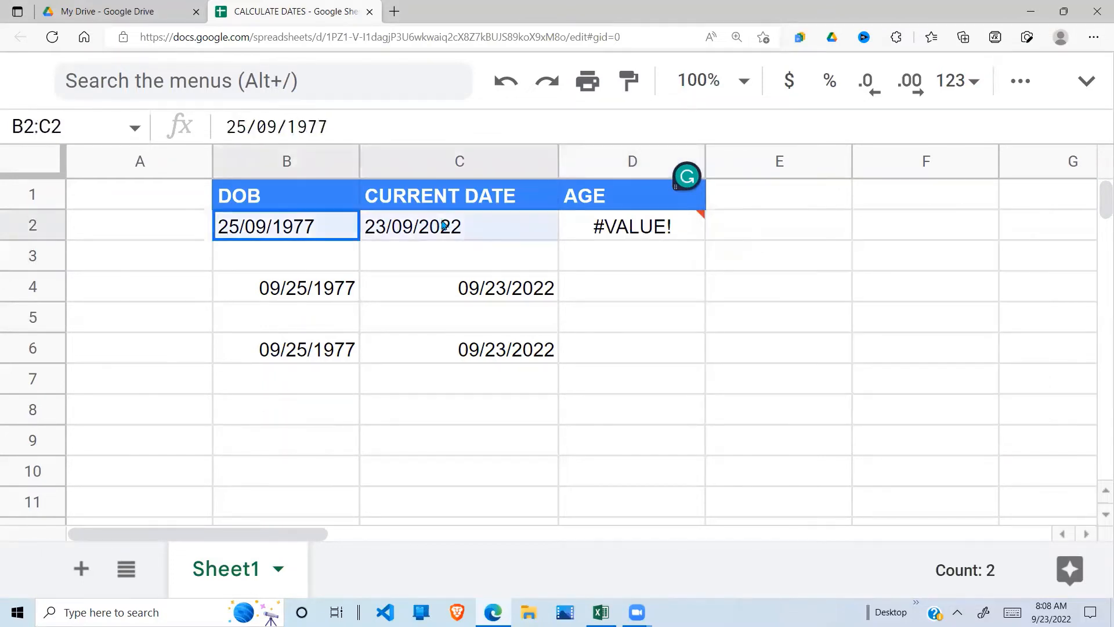
{"action": "left_click", "coordinate": [411, 226]}
{"action": "left_click", "coordinate": [288, 294]}
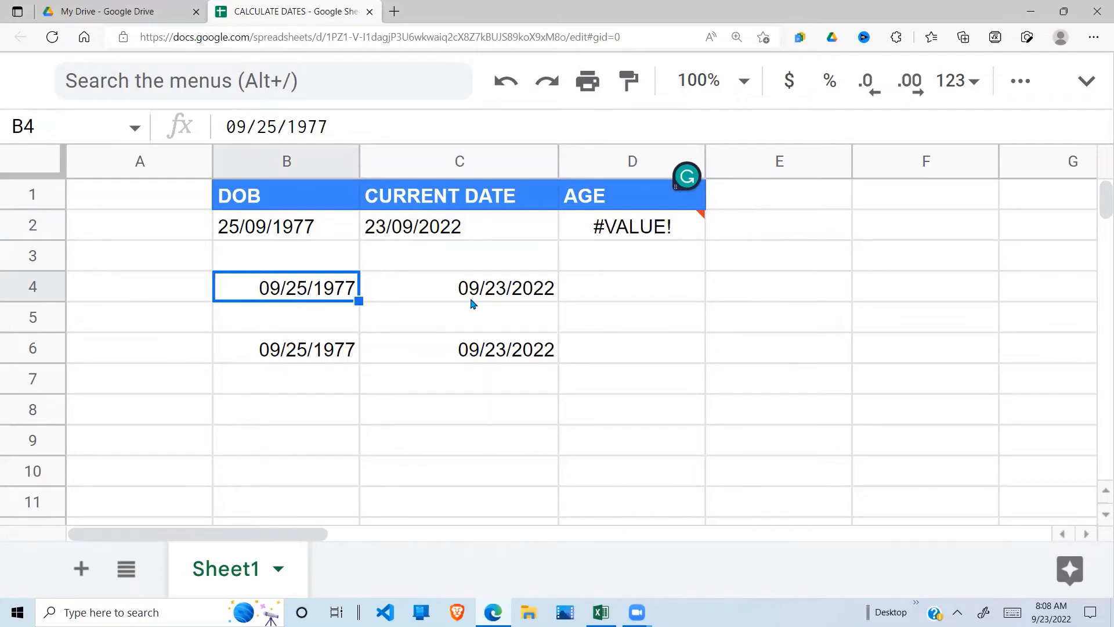
{"action": "left_click", "coordinate": [511, 301]}
{"action": "left_click", "coordinate": [594, 298]}
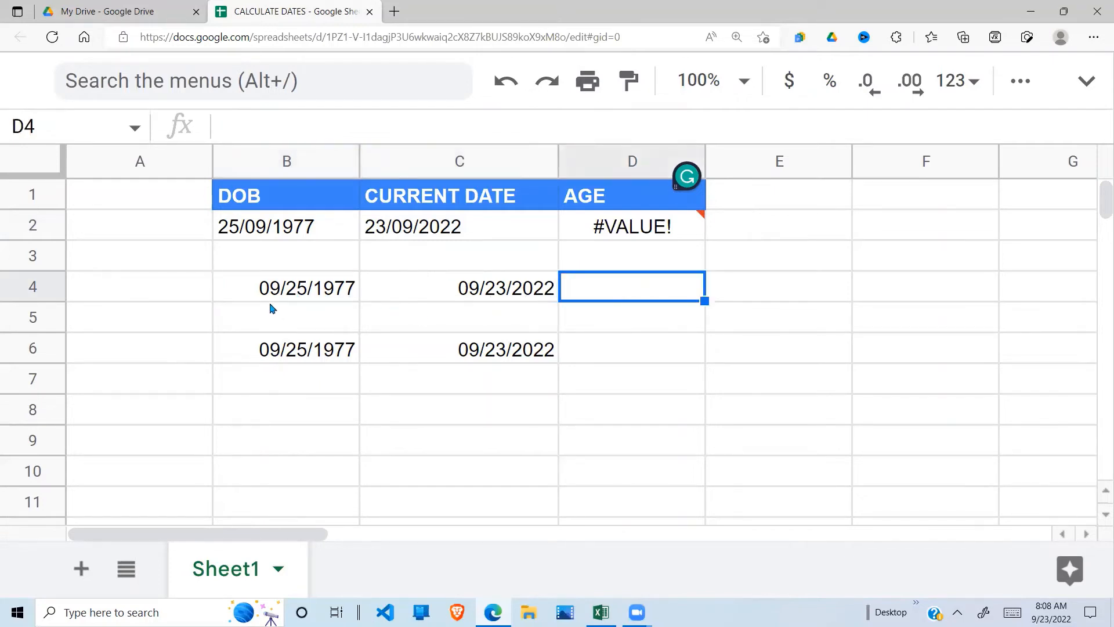
{"action": "left_click_drag", "start_coordinate": [273, 308], "coordinate": [530, 290]}
{"action": "left_click", "coordinate": [323, 294]}
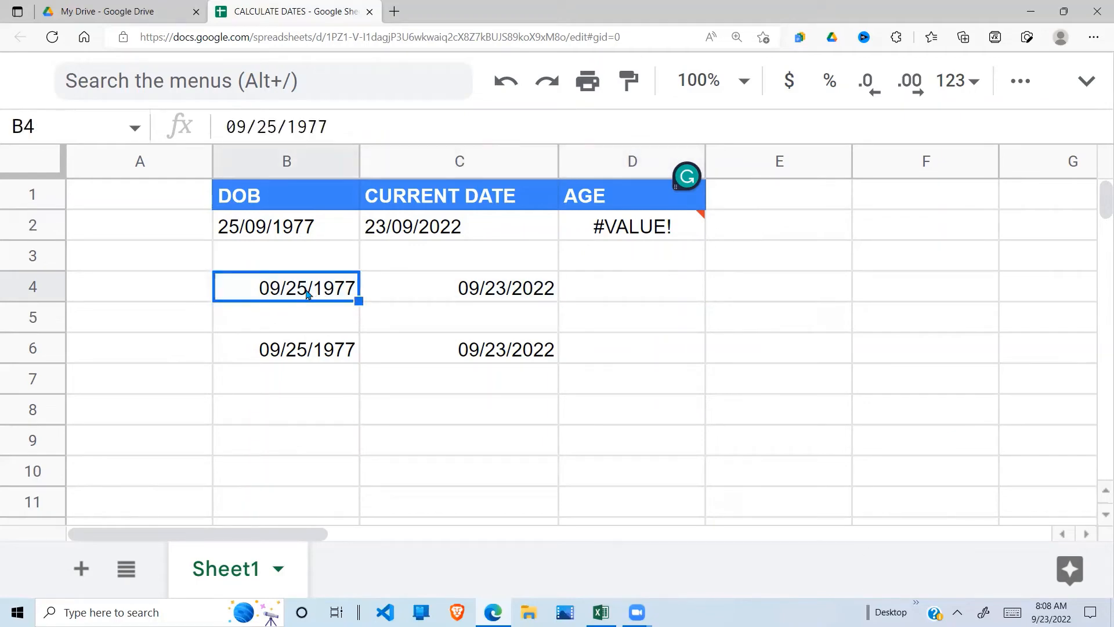
{"action": "left_click", "coordinate": [429, 295]}
{"action": "left_click", "coordinate": [303, 294]}
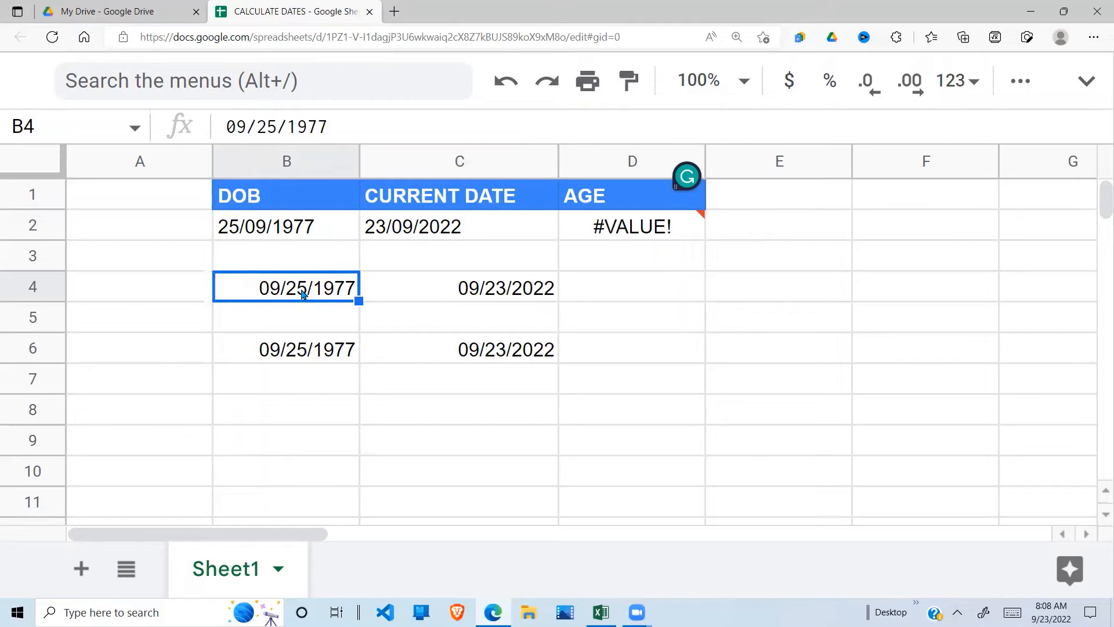
{"action": "left_click", "coordinate": [475, 290]}
{"action": "left_click_drag", "start_coordinate": [325, 292], "coordinate": [497, 289]}
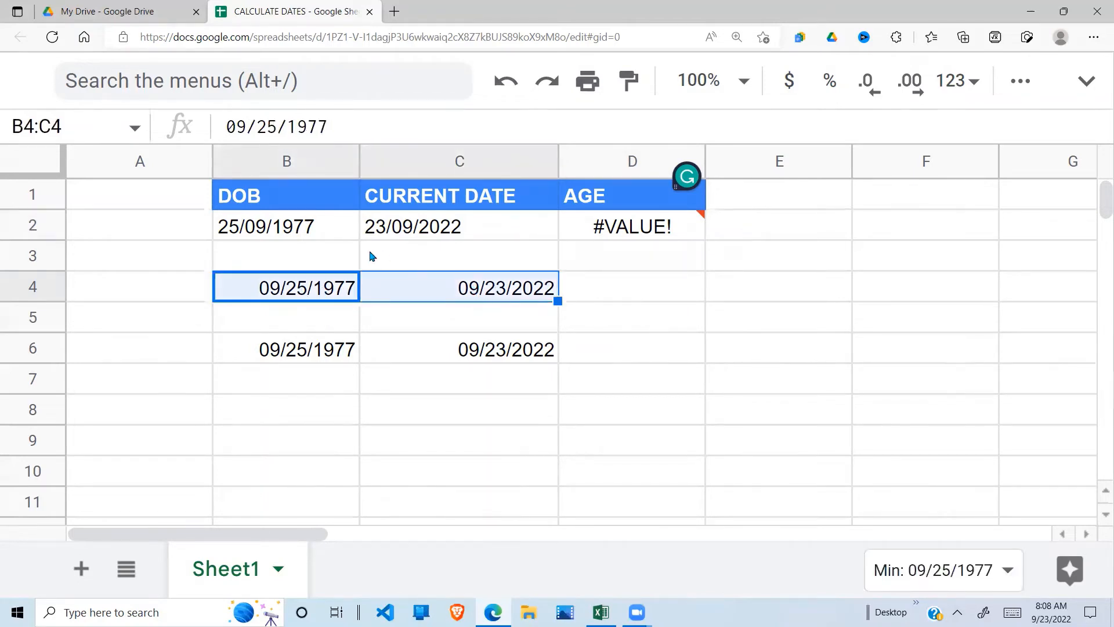
Calculate the age in whole years in D4 with the formula =DATEDIF(B4,C4,"Y").
{"action": "left_click", "coordinate": [631, 297]}
{"action": "type", "text": "="}
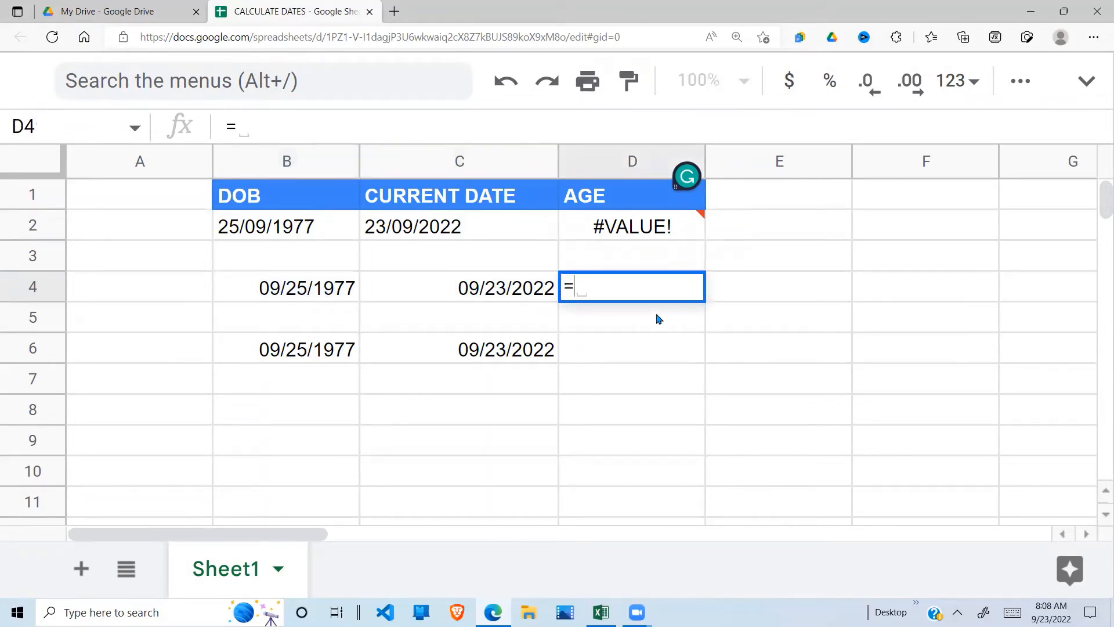
{"action": "left_click", "coordinate": [496, 296]}
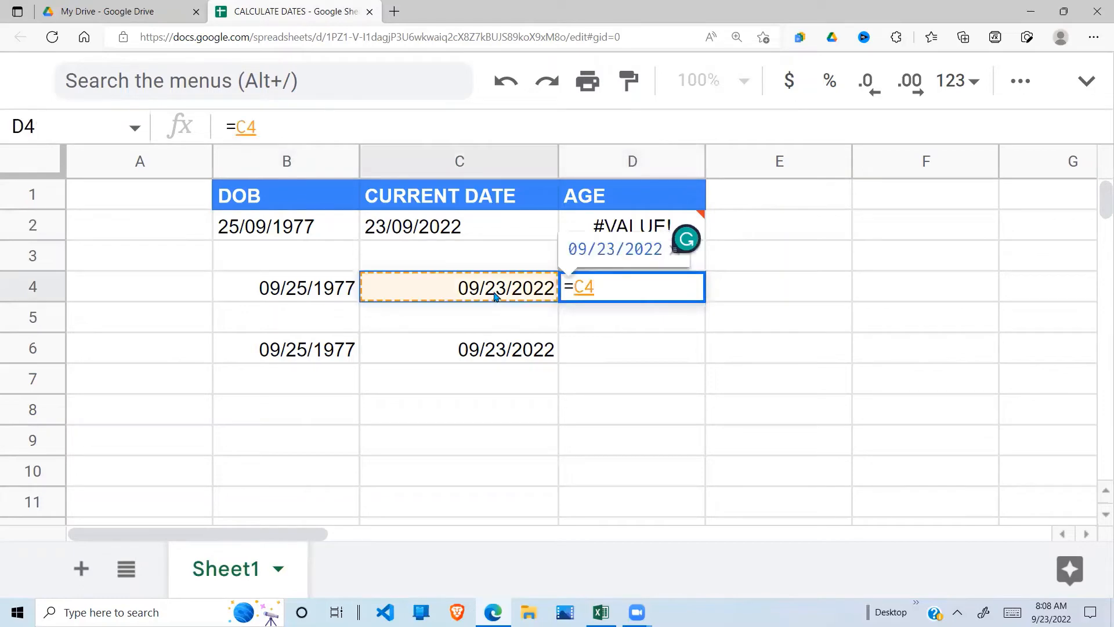
{"action": "key", "text": "BackSpace"}
{"action": "key", "text": "BackSpace"}
{"action": "type", "text": "DDATE"}
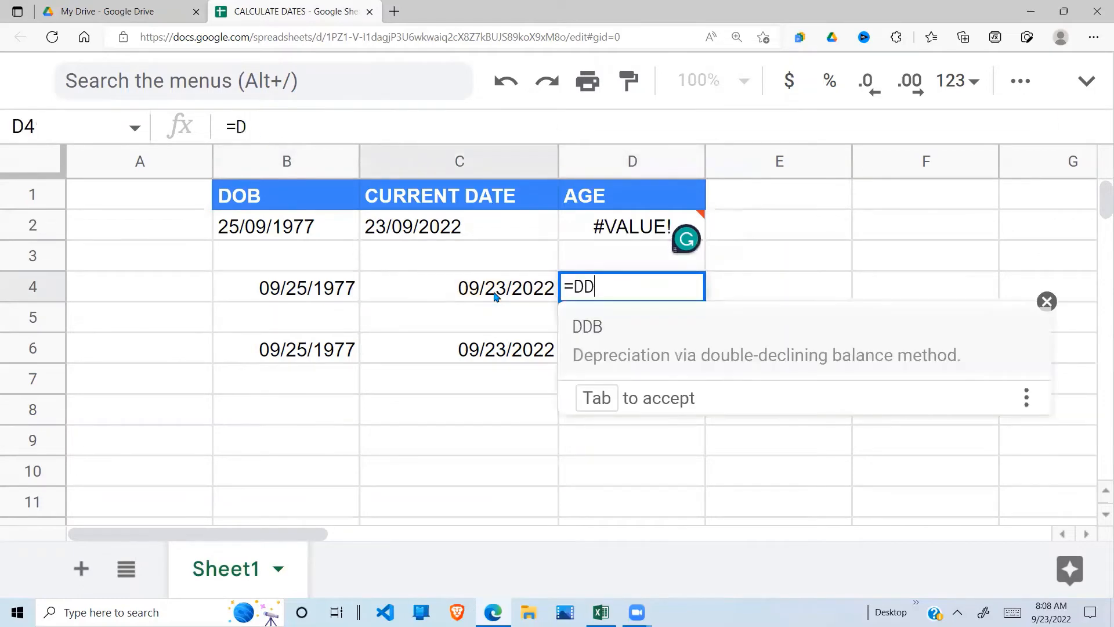
{"action": "key", "text": "BackSpace"}
{"action": "key", "text": "BackSpace"}
{"action": "key", "text": "BackSpace"}
{"action": "key", "text": "BackSpace"}
{"action": "type", "text": "A"}
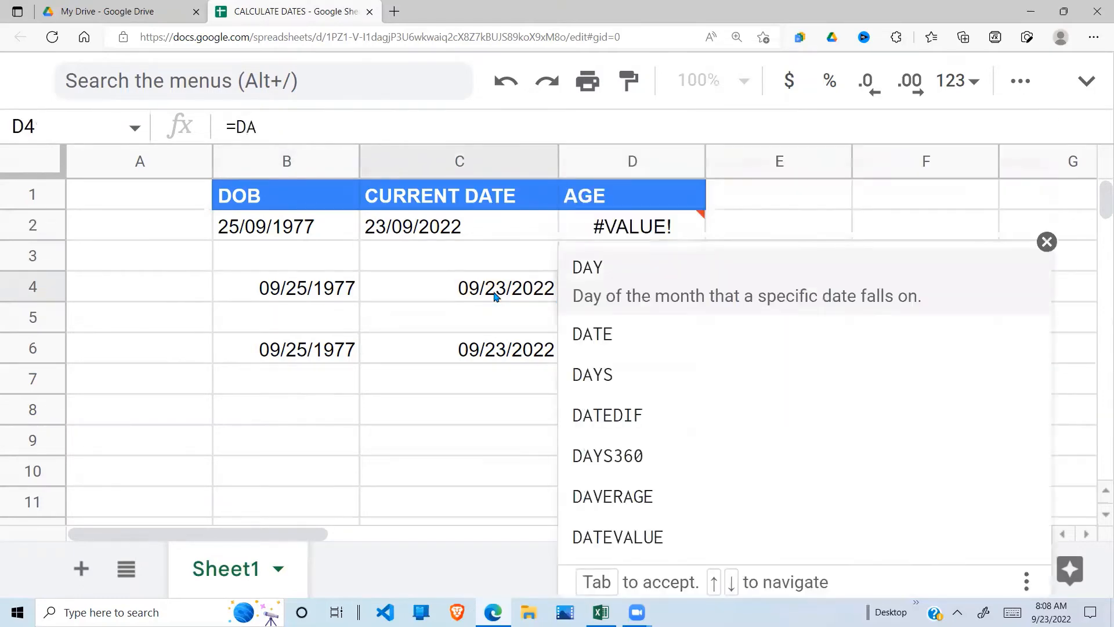
{"action": "type", "text": "D"}
{"action": "key", "text": "BackSpace"}
{"action": "key", "text": "BackSpace"}
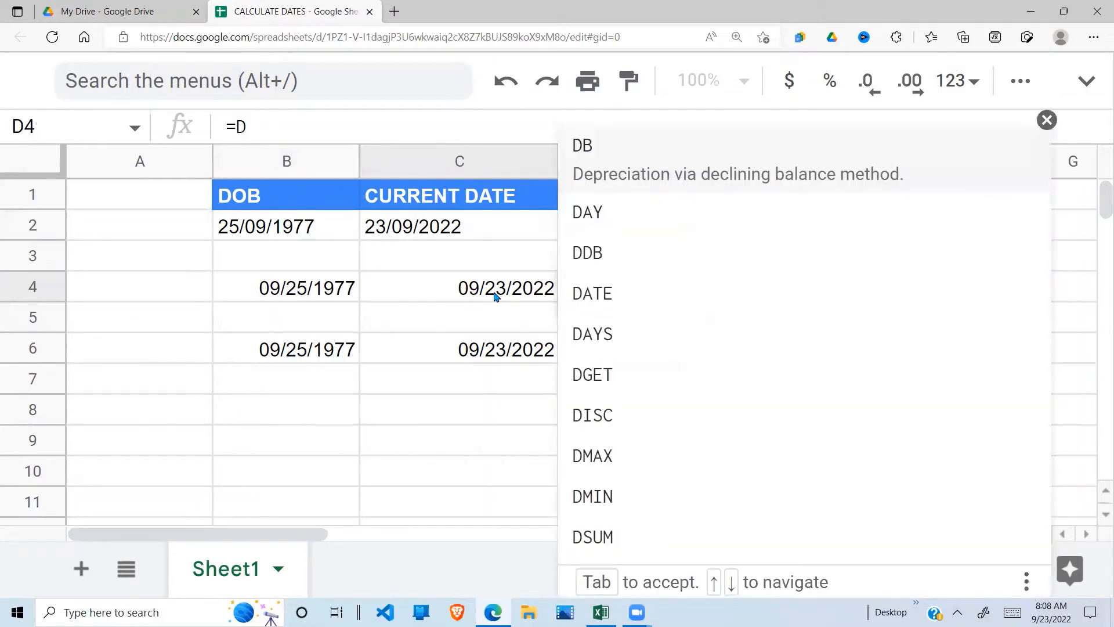
{"action": "key", "text": "Escape"}
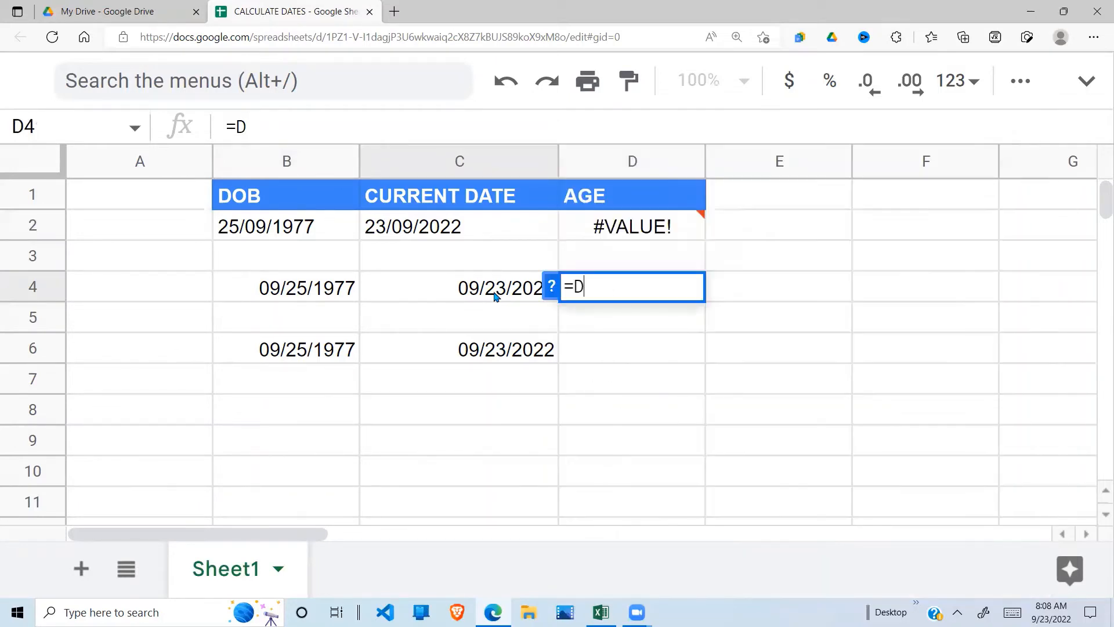
{"action": "type", "text": "ATE"}
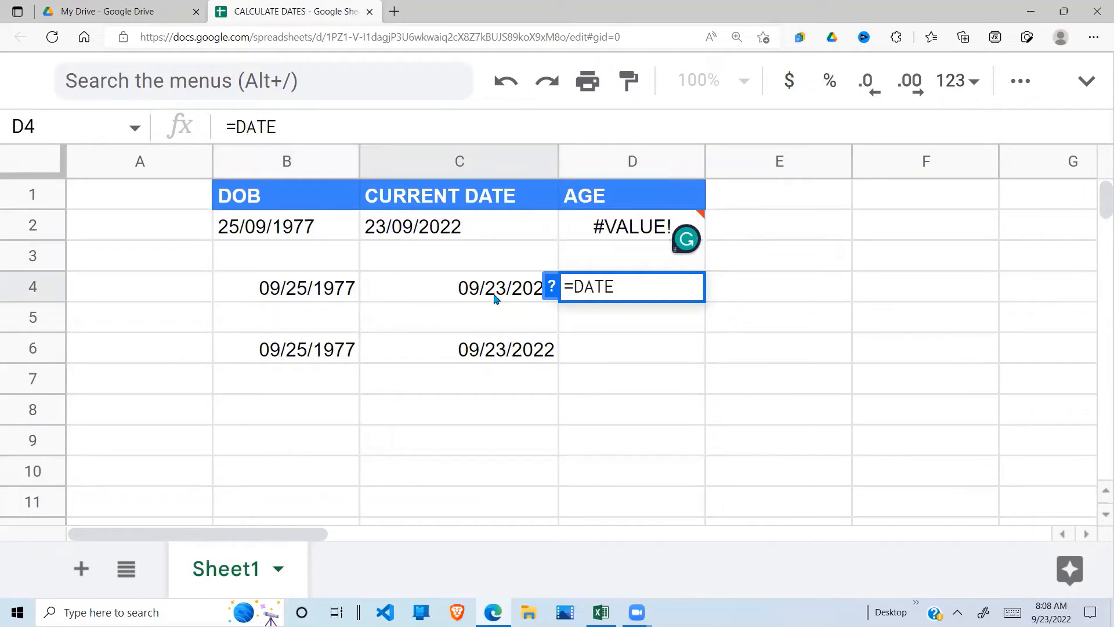
{"action": "type", "text": "DIF("}
{"action": "left_click", "coordinate": [318, 295]}
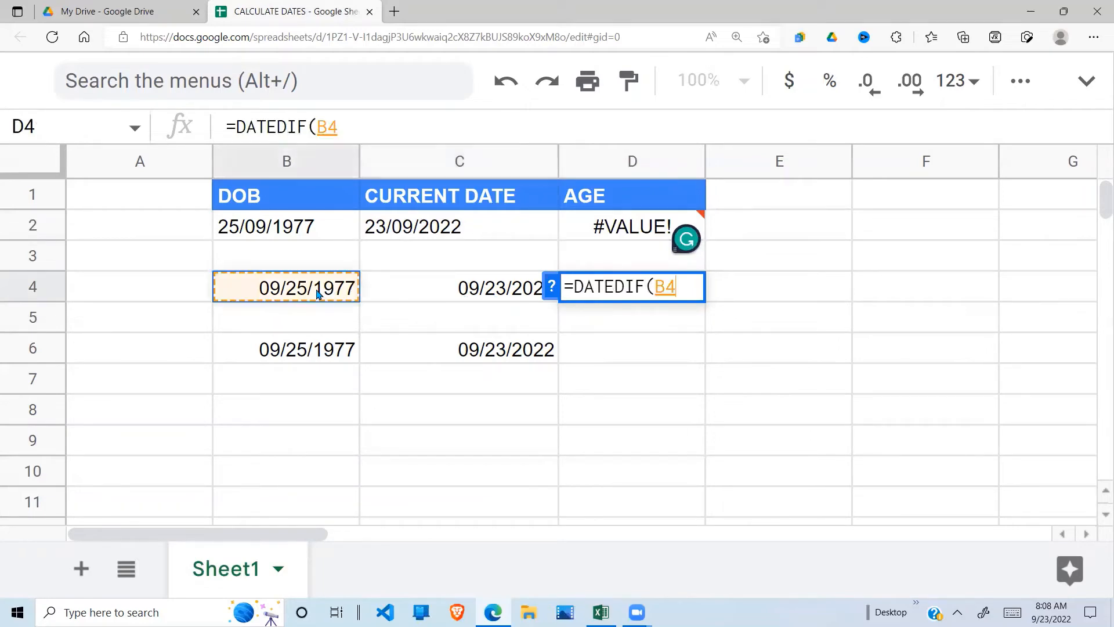
{"action": "type", "text": ","}
{"action": "left_click", "coordinate": [486, 292]}
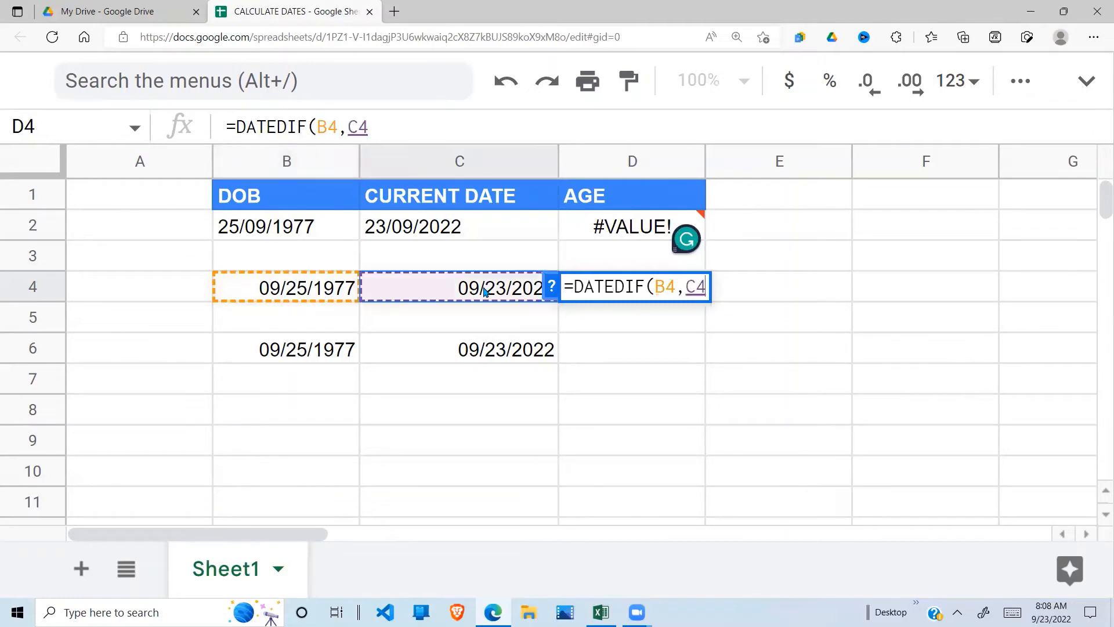
{"action": "type", "text": ",\""}
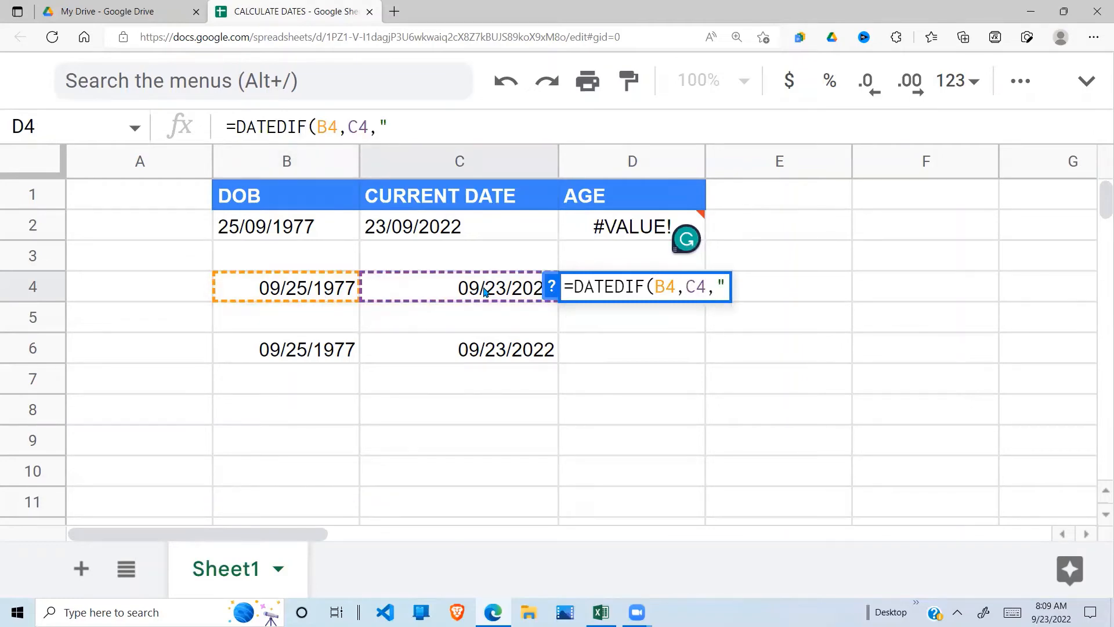
{"action": "type", "text": "Y"}
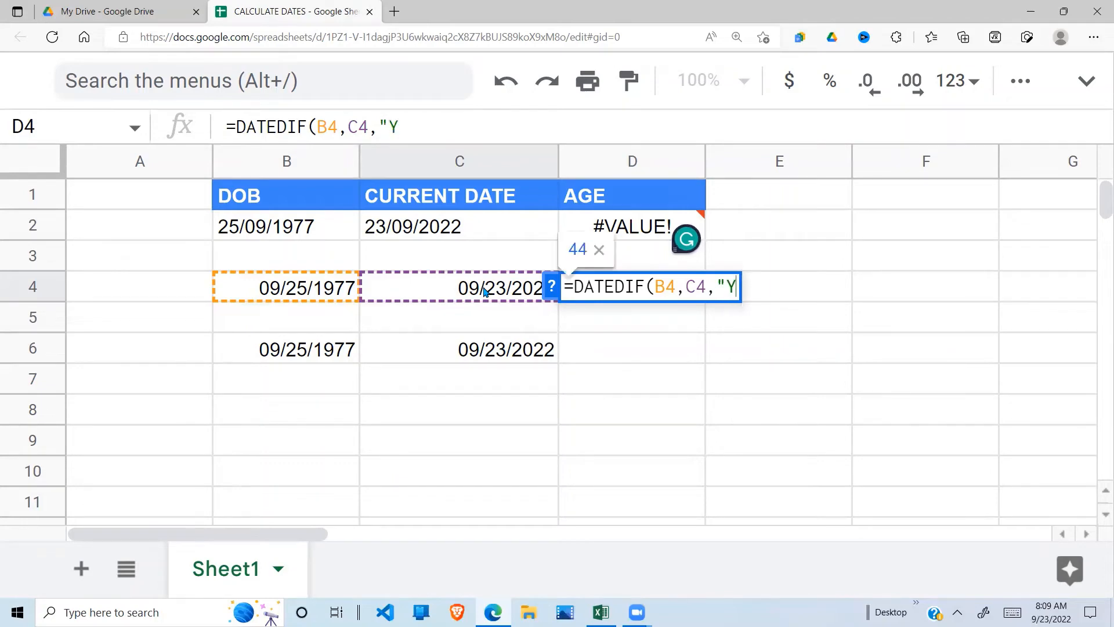
{"action": "type", "text": "\")"}
{"action": "key", "text": "Return"}
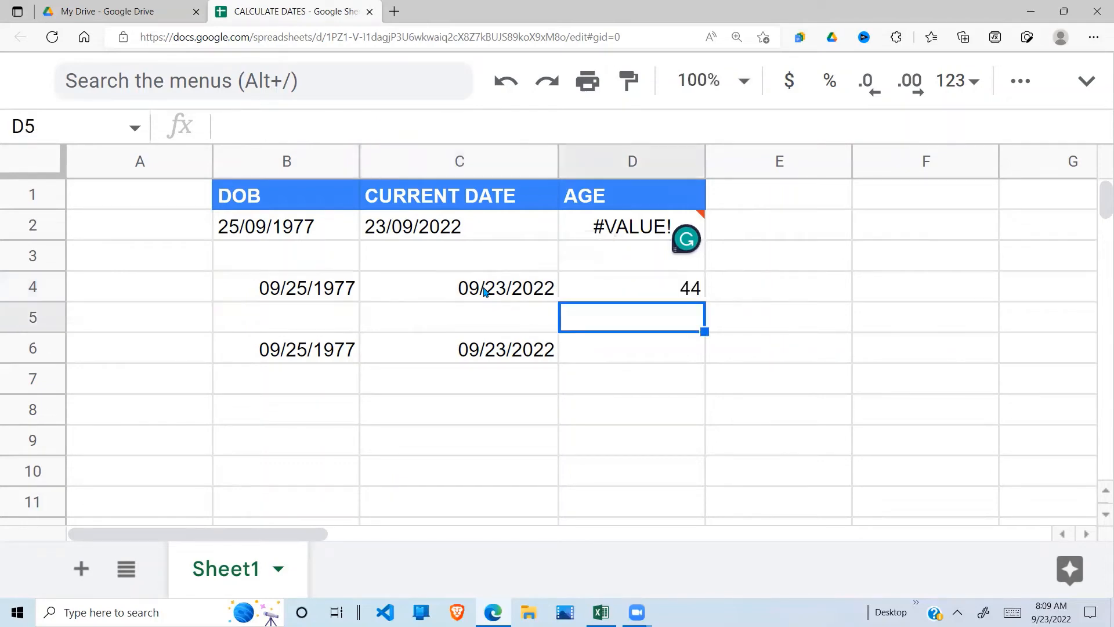
Change the unit in D4's DATEDIF formula to "M" to get the age in months.
{"action": "left_click", "coordinate": [711, 290]}
{"action": "left_click", "coordinate": [650, 292]}
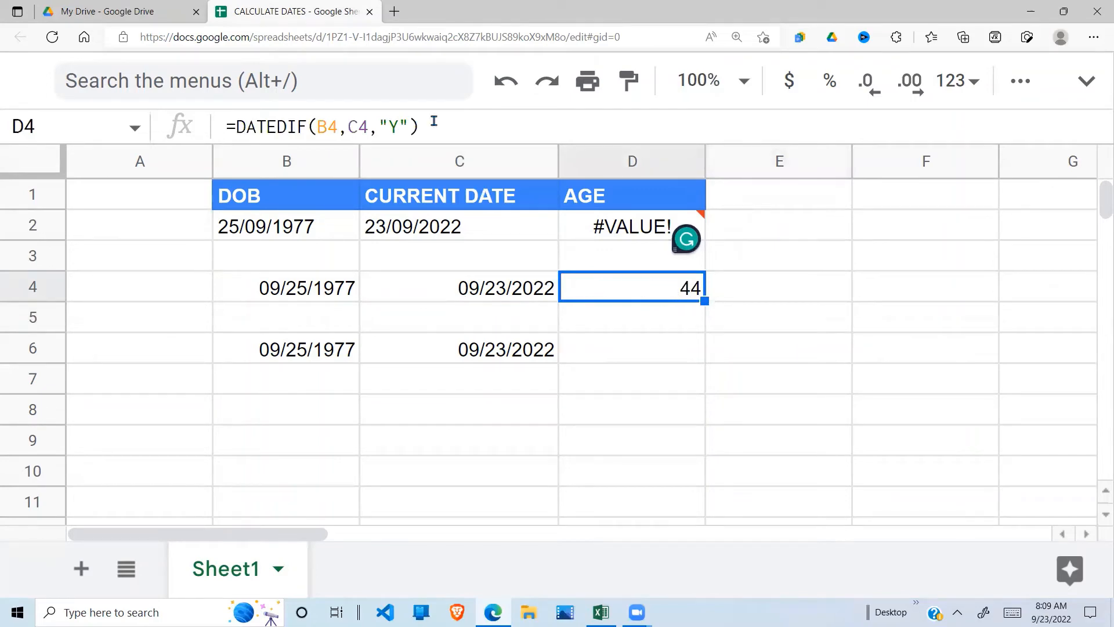
{"action": "left_click", "coordinate": [401, 130]}
{"action": "key", "text": "BackSpace"}
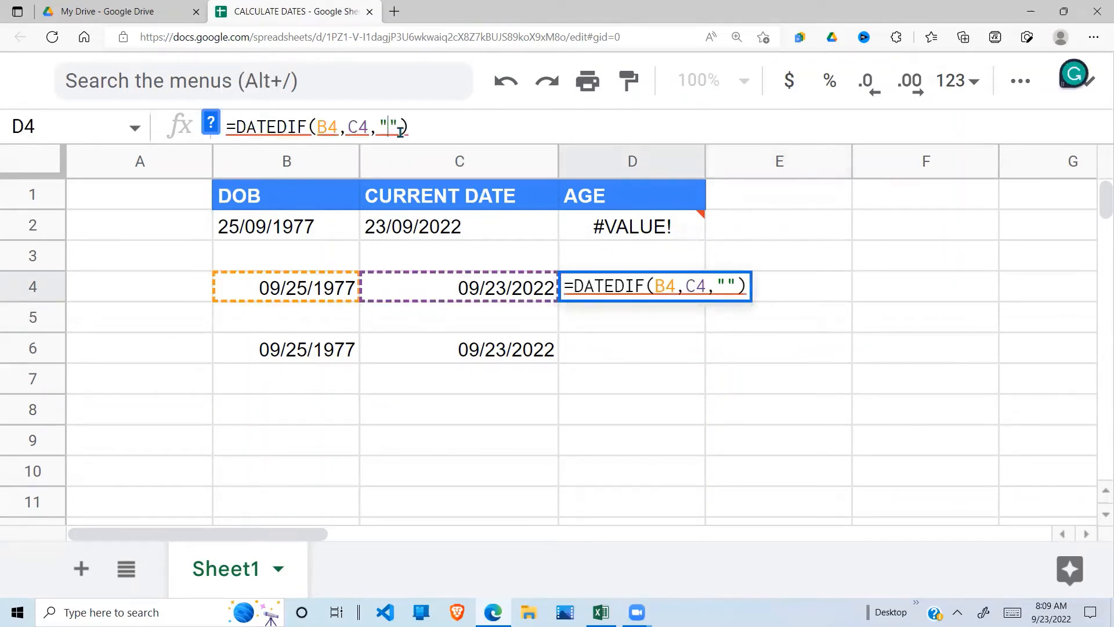
{"action": "type", "text": "m"}
{"action": "key", "text": "BackSpace"}
{"action": "type", "text": "M"}
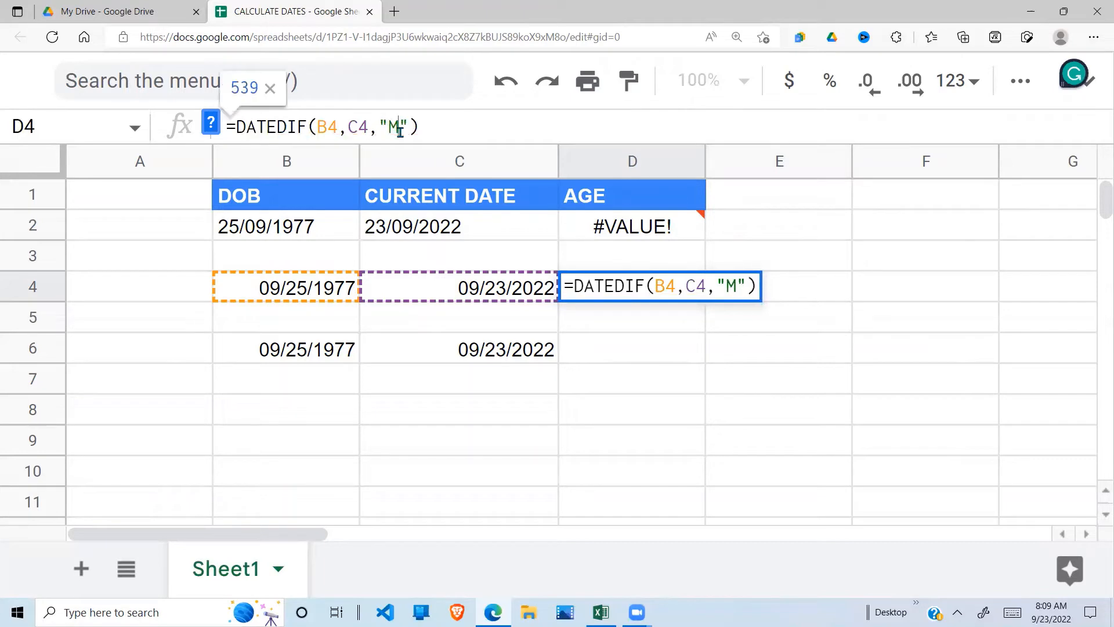
{"action": "key", "text": "Return"}
{"action": "left_click", "coordinate": [667, 280]}
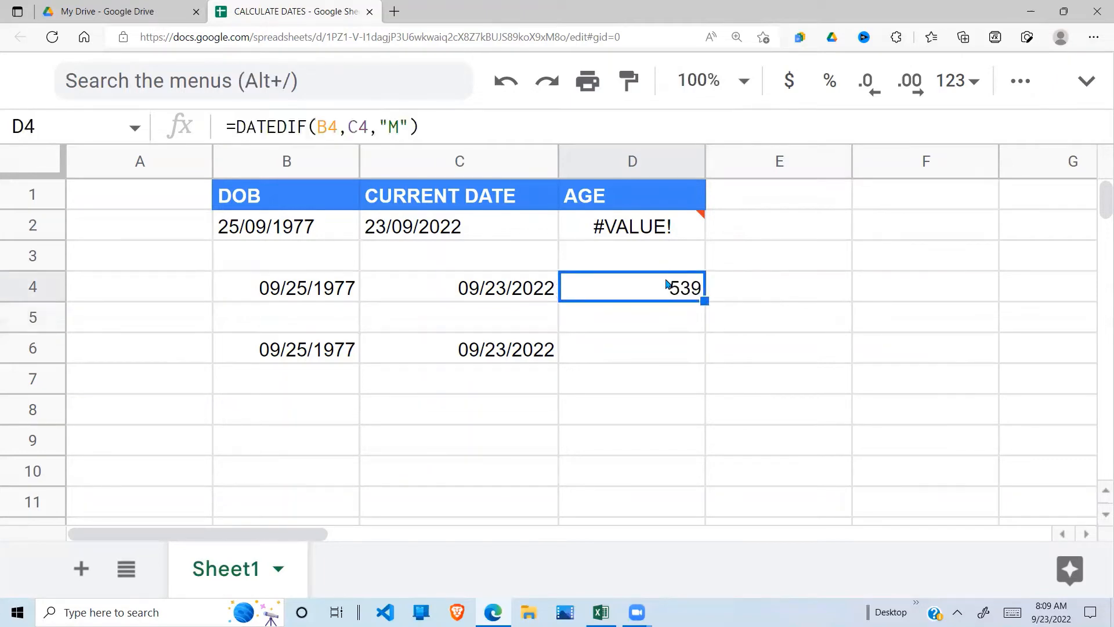
Change the unit in D4's DATEDIF formula to "D" and check the age in days.
{"action": "left_click", "coordinate": [399, 129]}
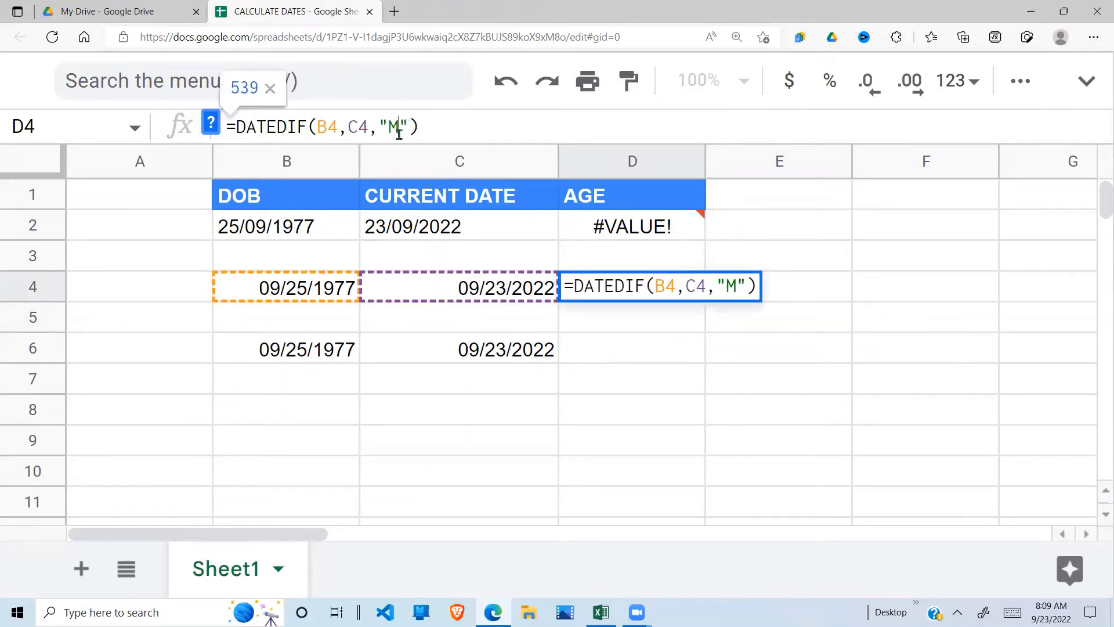
{"action": "key", "text": "BackSpace"}
{"action": "type", "text": "D"}
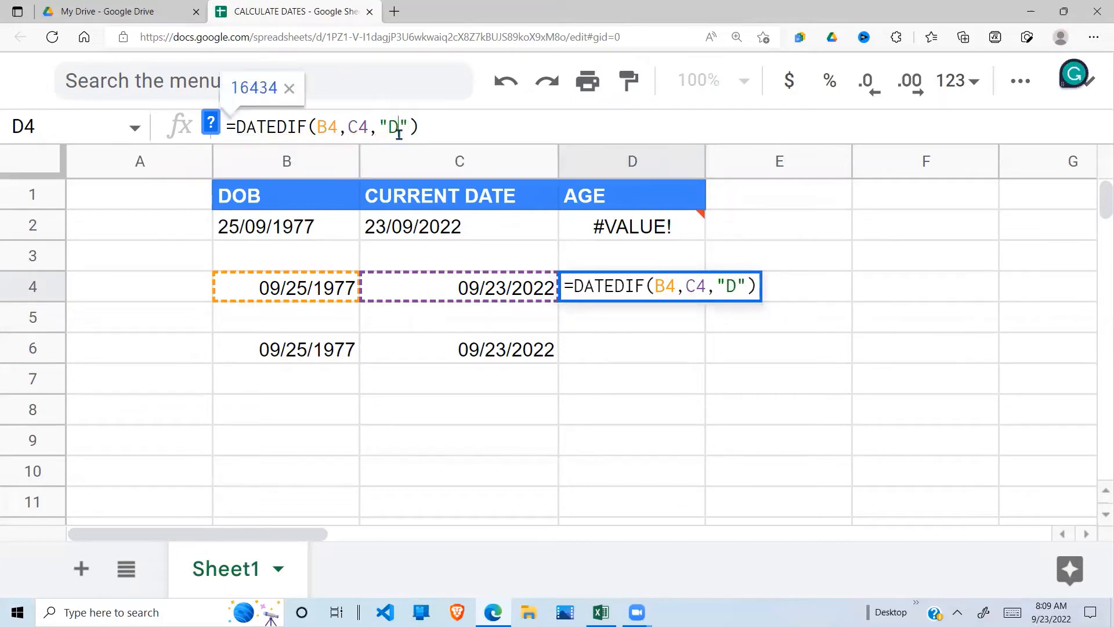
{"action": "key", "text": "Return"}
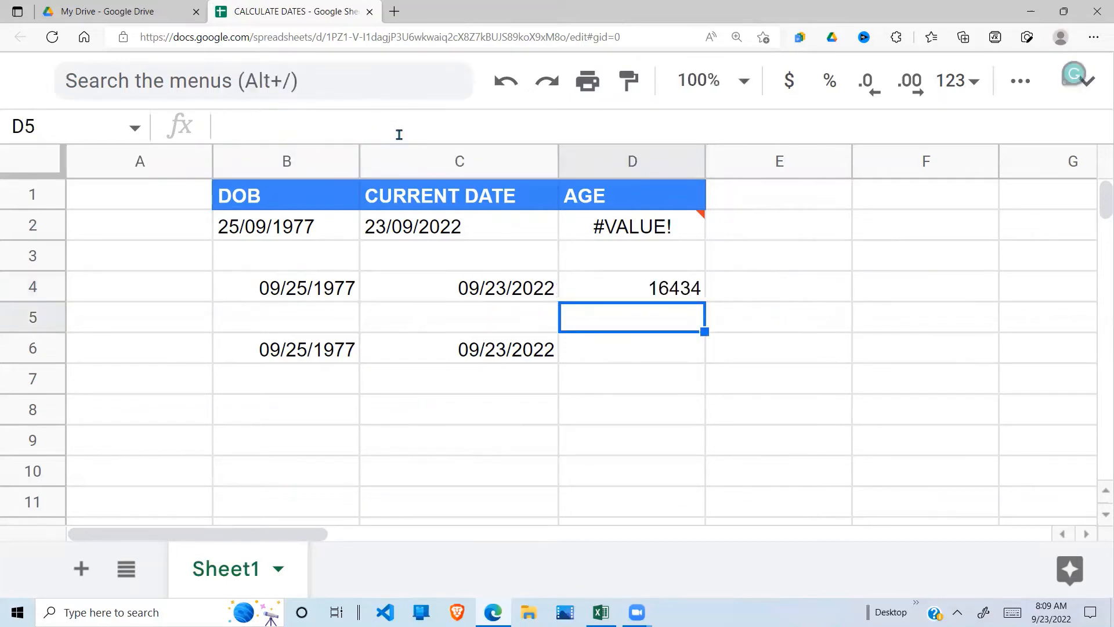
{"action": "left_click", "coordinate": [686, 289]}
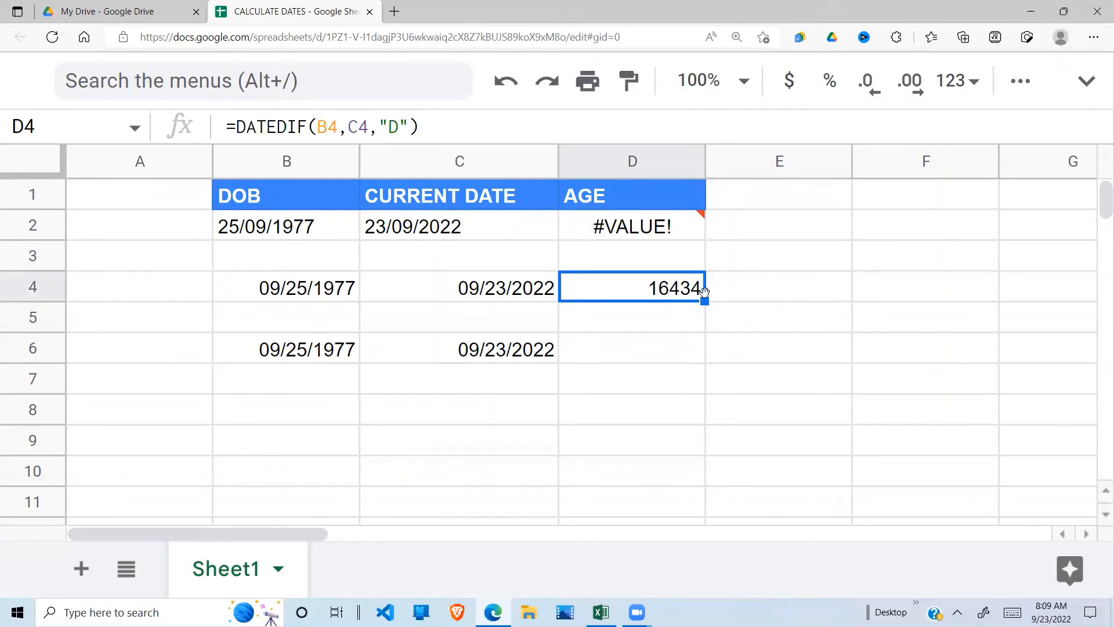
{"action": "left_click", "coordinate": [531, 313]}
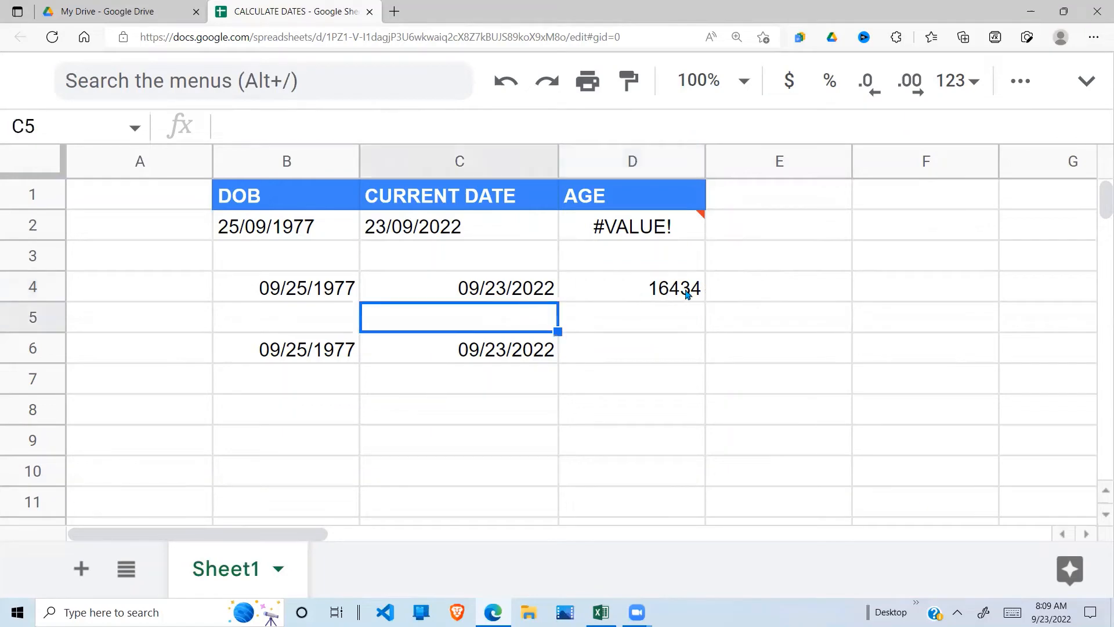
{"action": "left_click", "coordinate": [687, 295]}
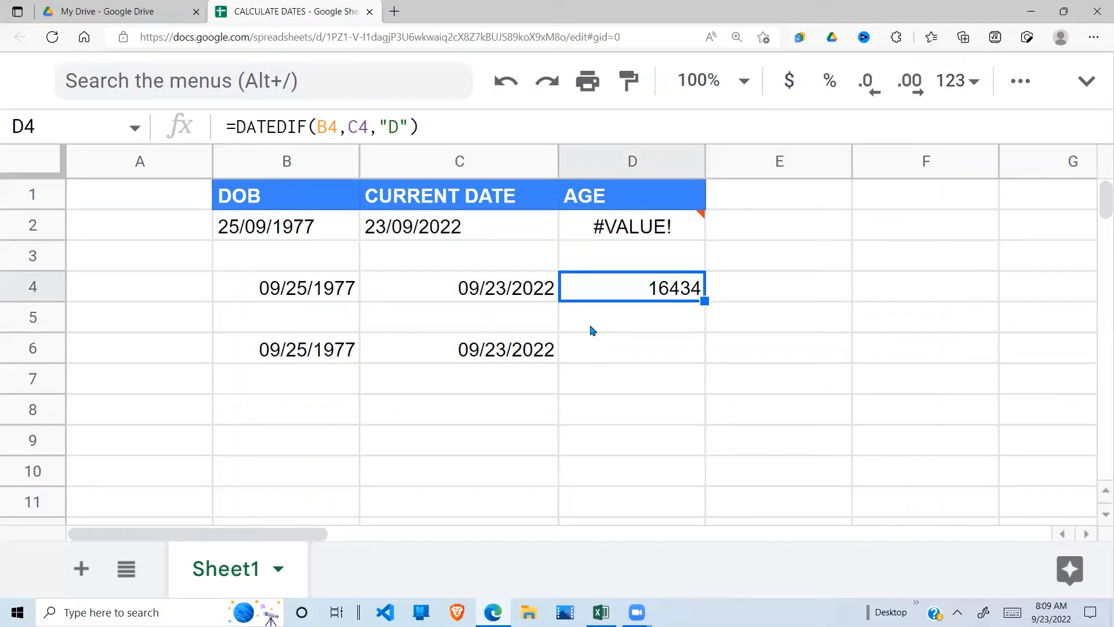
{"action": "left_click", "coordinate": [621, 355]}
Replace the formula in D4 with =DATEDIF(B4,C4,"Y") to calculate the age in whole years.
{"action": "left_click", "coordinate": [691, 291]}
{"action": "type", "text": "=DATE"}
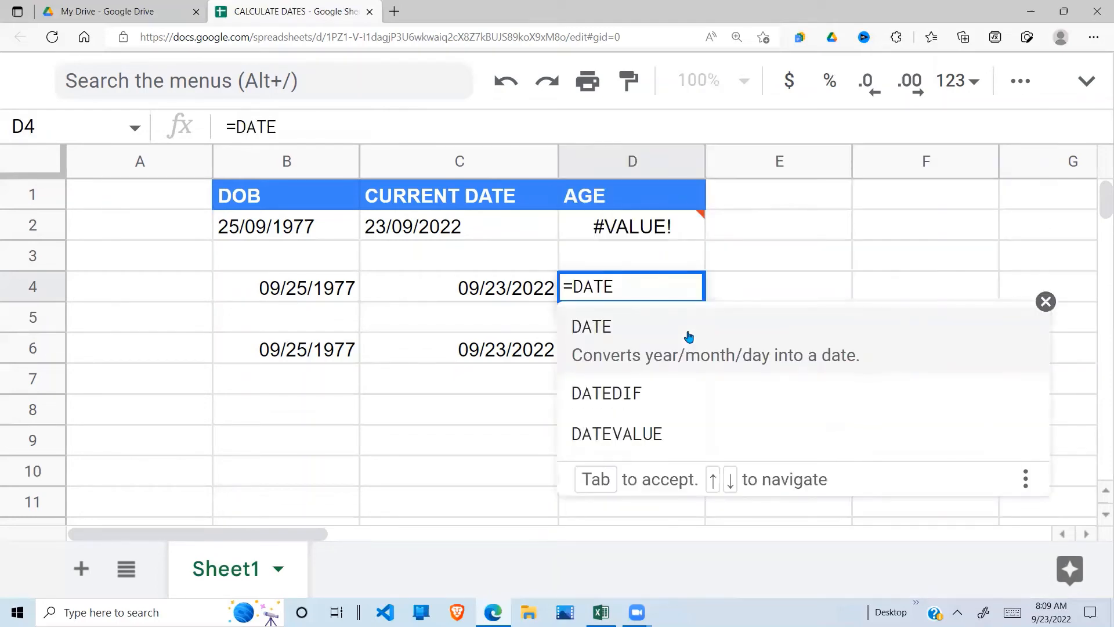
{"action": "type", "text": "DIF"}
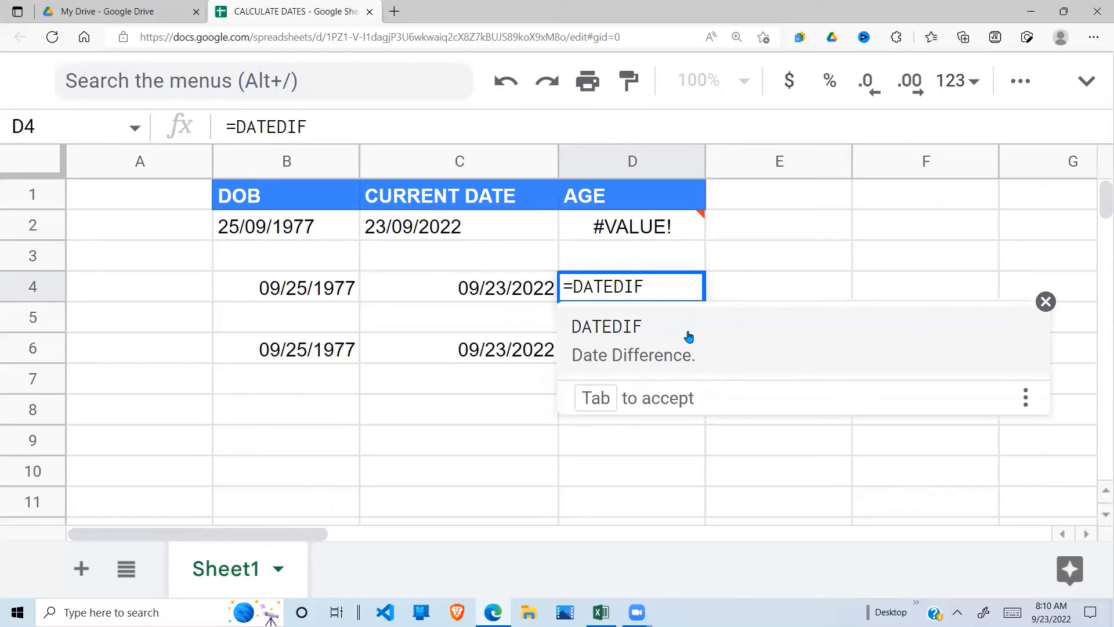
{"action": "type", "text": "("}
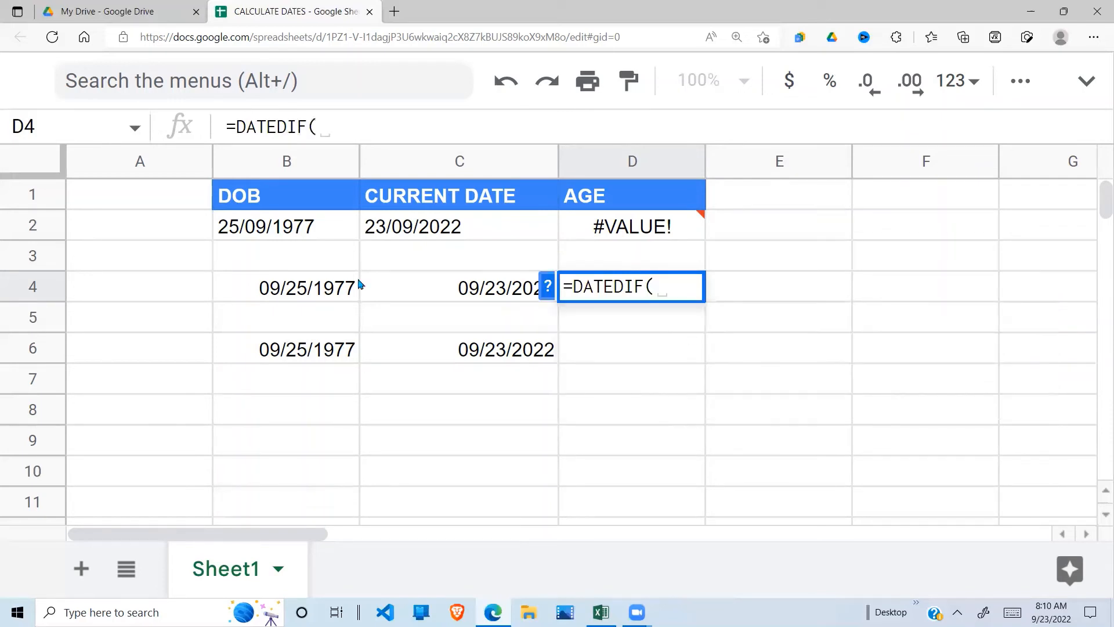
{"action": "left_click", "coordinate": [290, 288]}
{"action": "type", "text": ","}
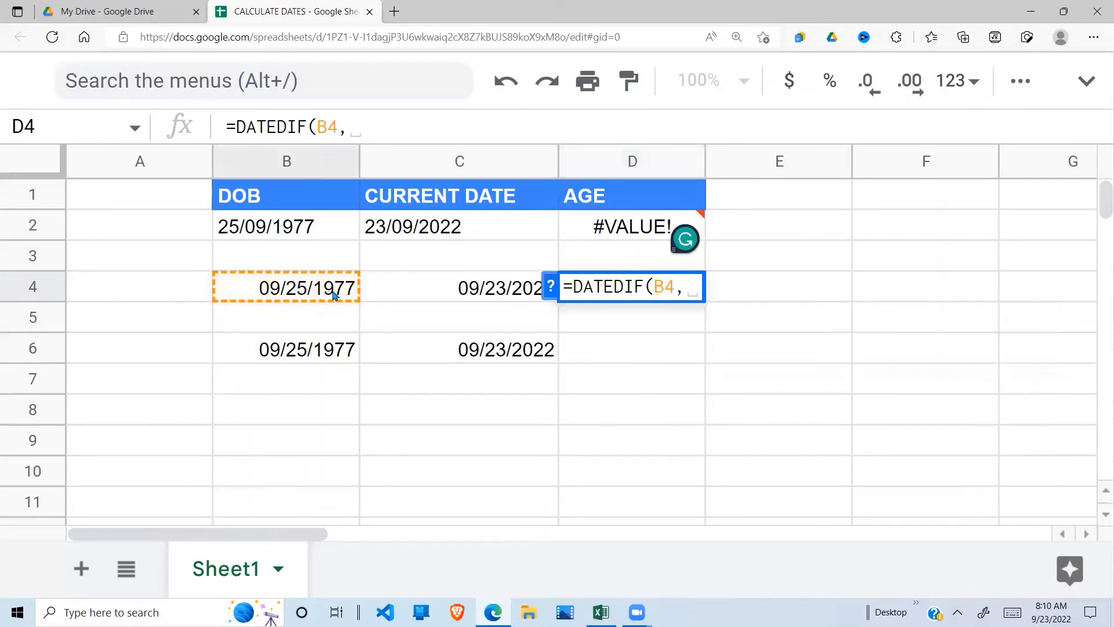
{"action": "left_click", "coordinate": [495, 312]}
{"action": "left_click", "coordinate": [518, 292]}
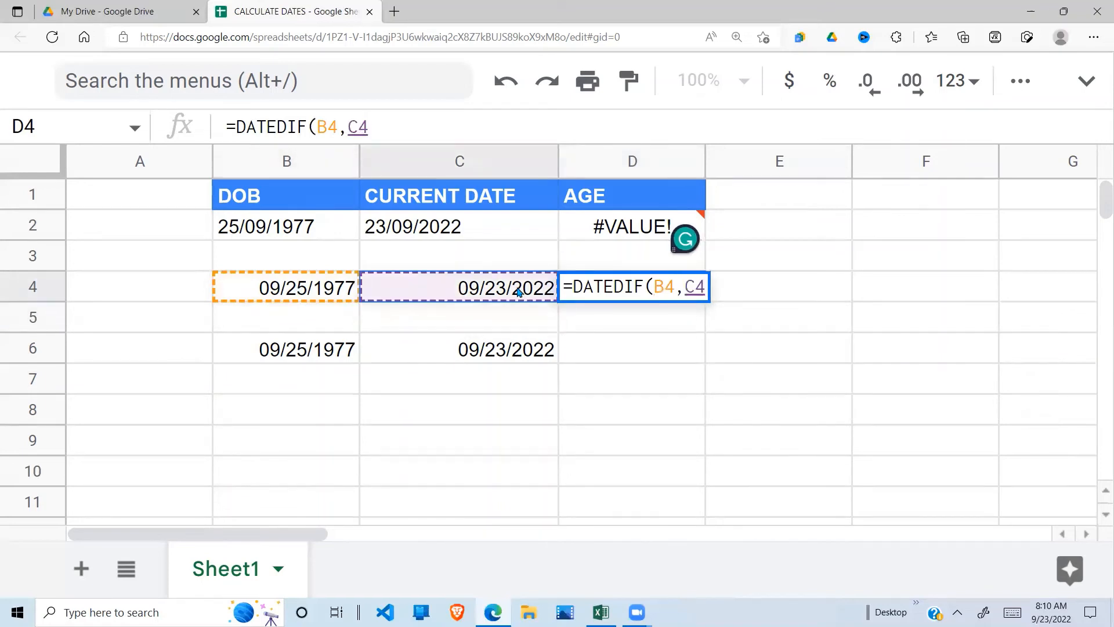
{"action": "type", "text": ","}
{"action": "key", "text": "BackSpace"}
{"action": "type", "text": ",\""}
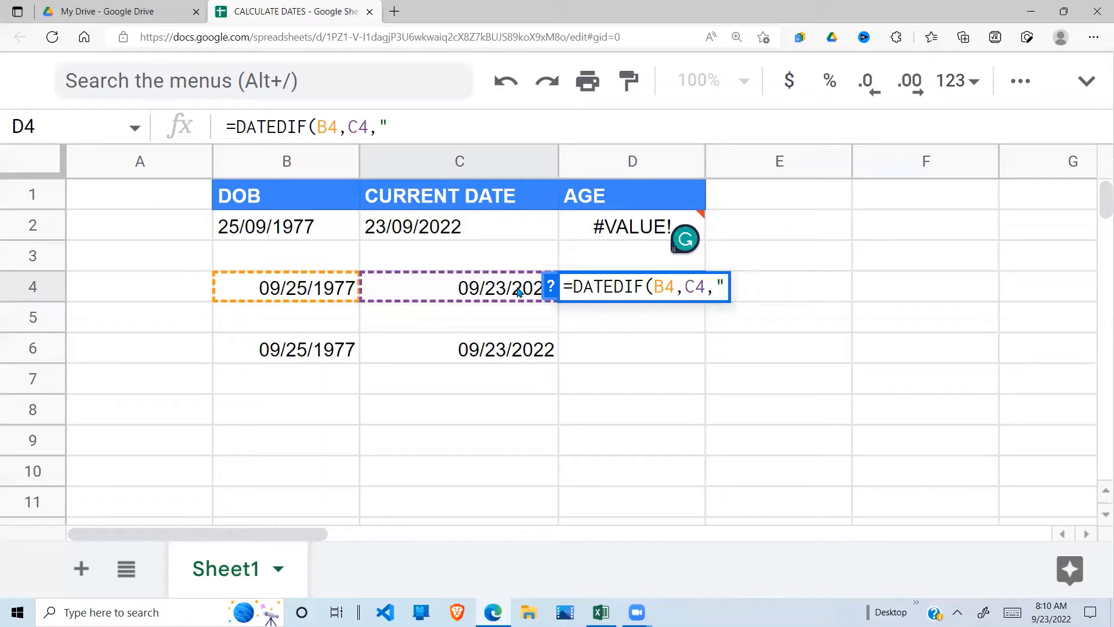
{"action": "type", "text": "Y"}
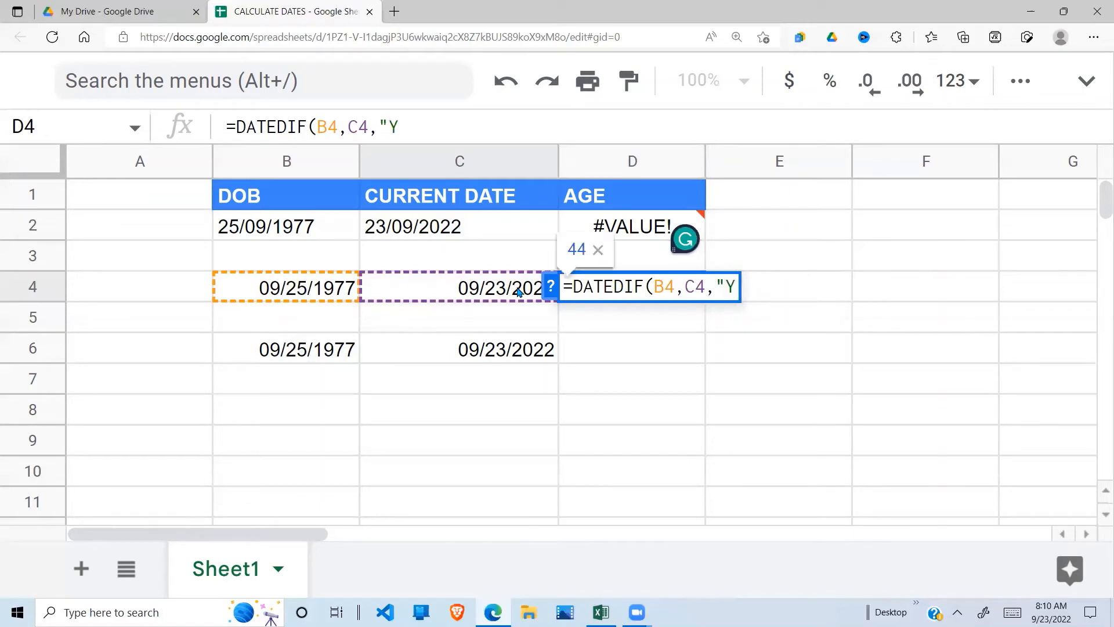
{"action": "type", "text": "\""}
{"action": "key", "text": "BackSpace"}
{"action": "type", "text": "\")"}
{"action": "key", "text": "Return"}
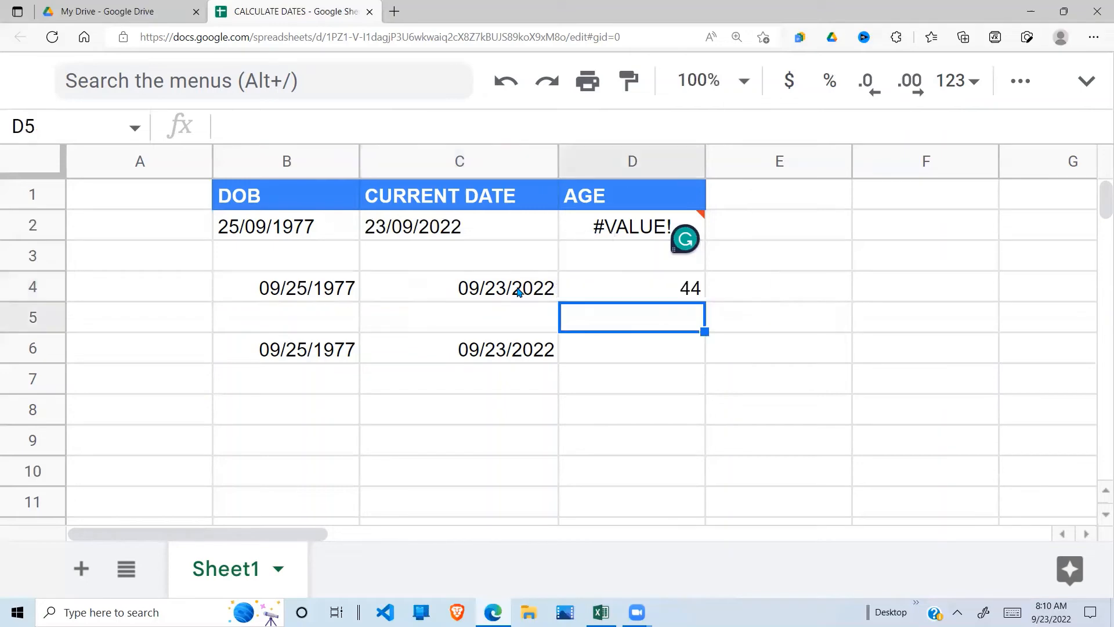
Calculate the remaining months beyond the whole years in E4 with the formula =DATEDIF(B4,C4,"YM").
{"action": "left_click", "coordinate": [662, 282]}
{"action": "left_click", "coordinate": [795, 286]}
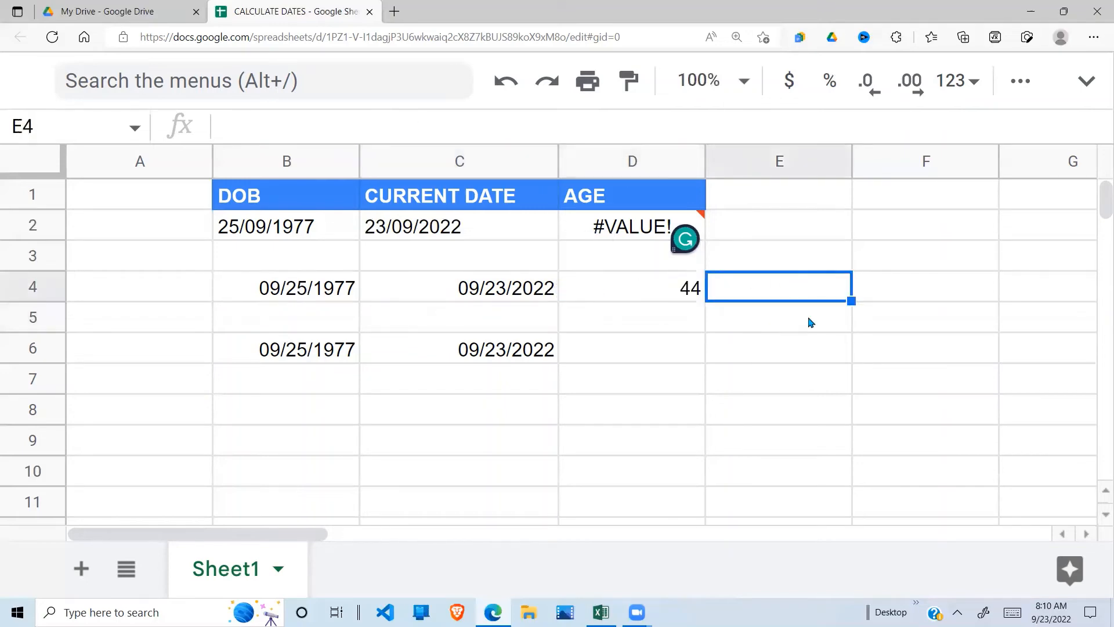
{"action": "type", "text": "=DATE"}
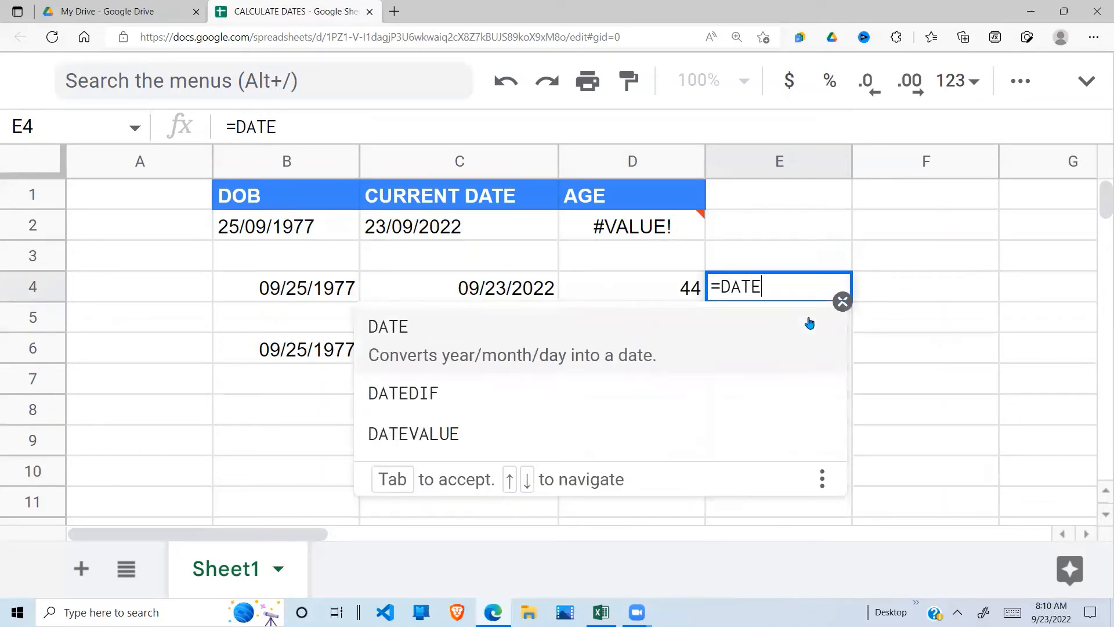
{"action": "type", "text": "DIF"}
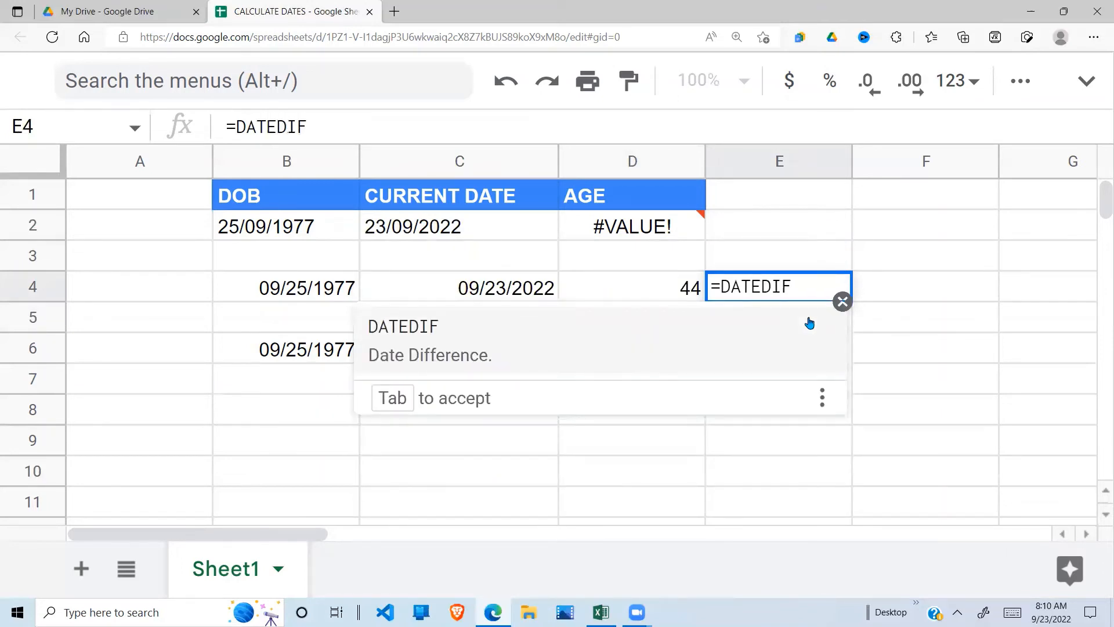
{"action": "key", "text": "Tab"}
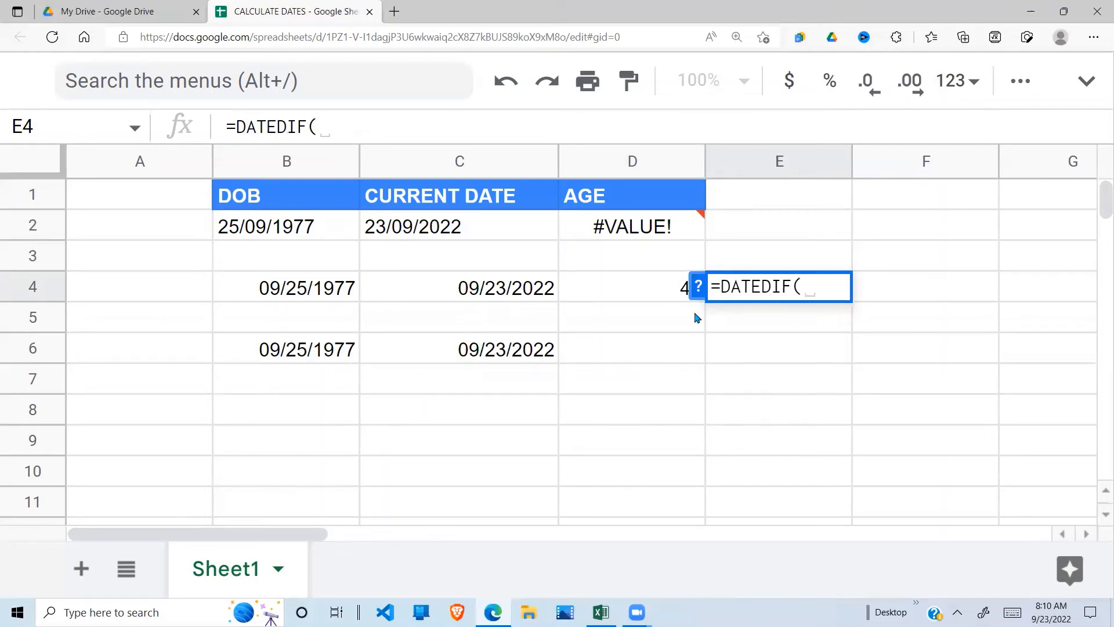
{"action": "left_click", "coordinate": [301, 296]}
{"action": "type", "text": ","}
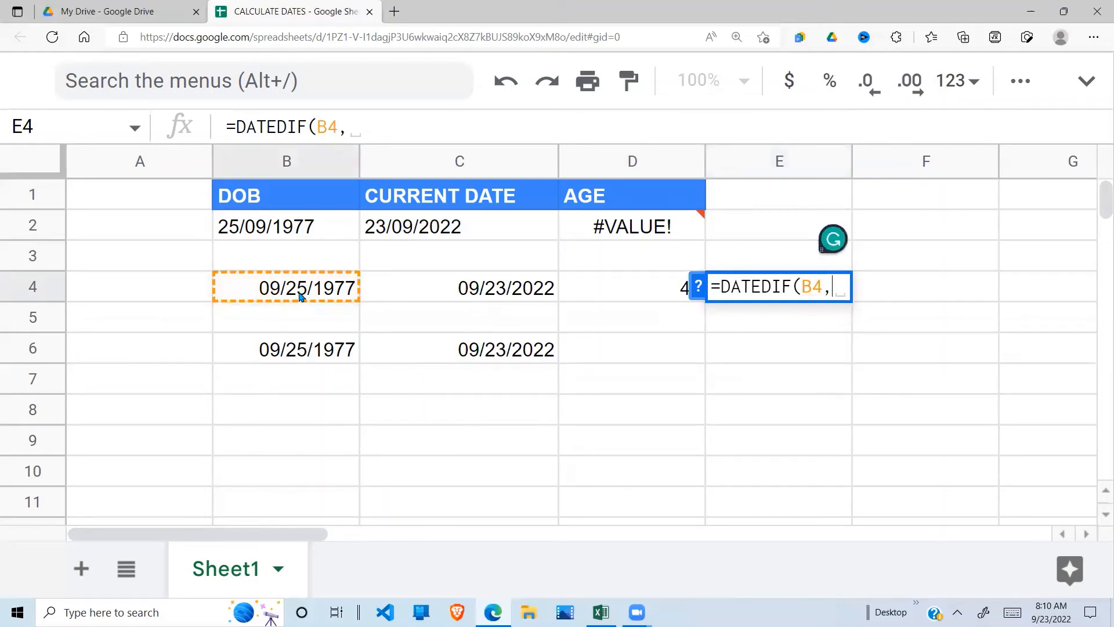
{"action": "left_click", "coordinate": [476, 292]}
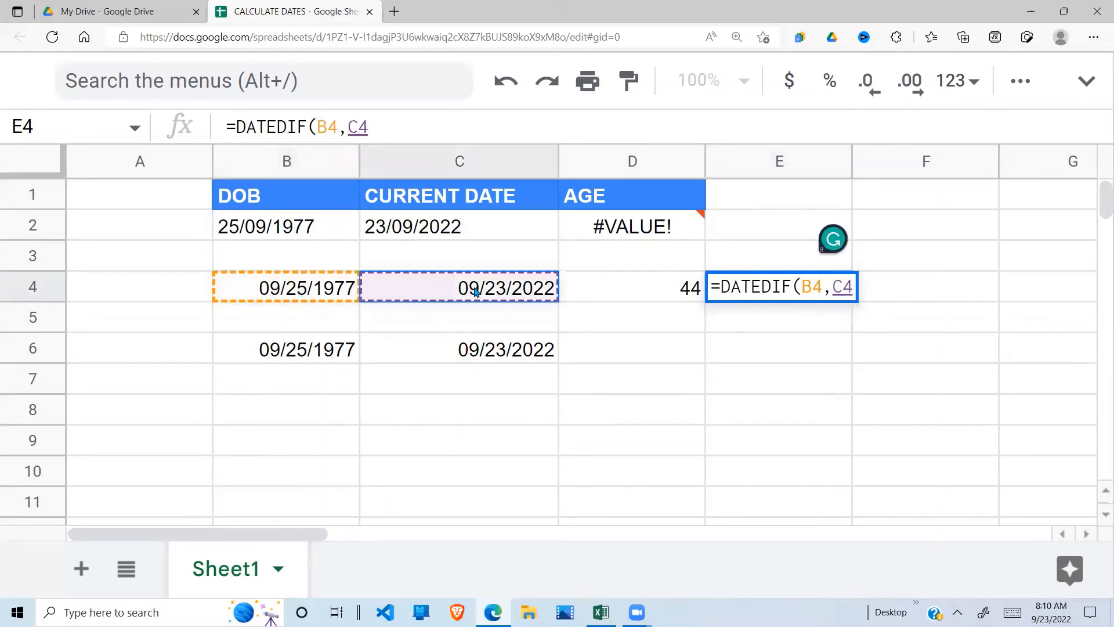
{"action": "type", "text": ",\""}
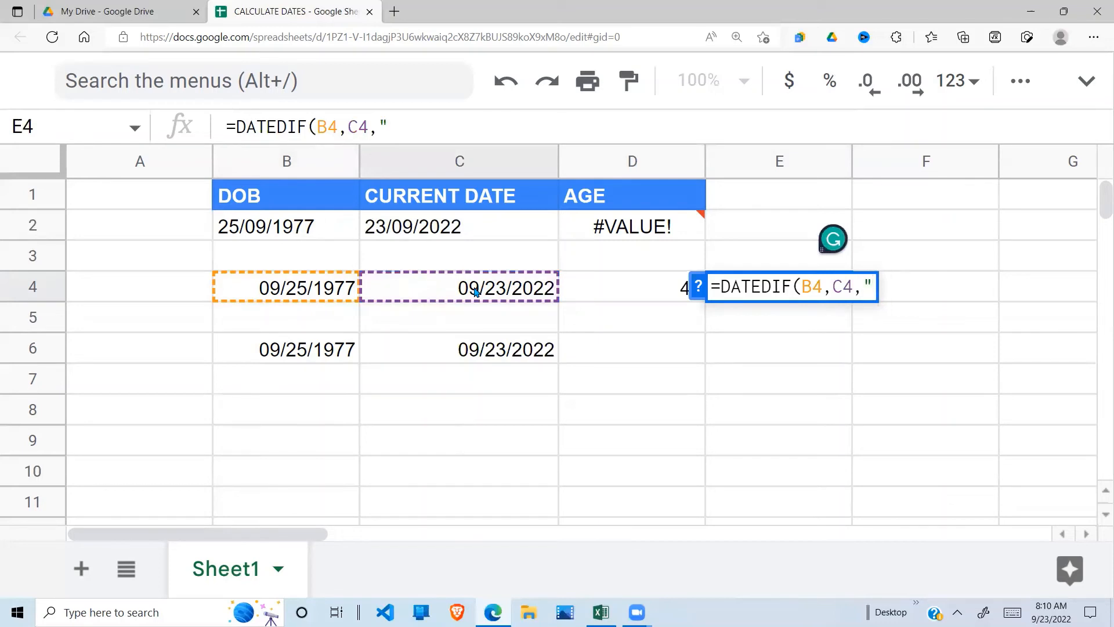
{"action": "type", "text": "YM"}
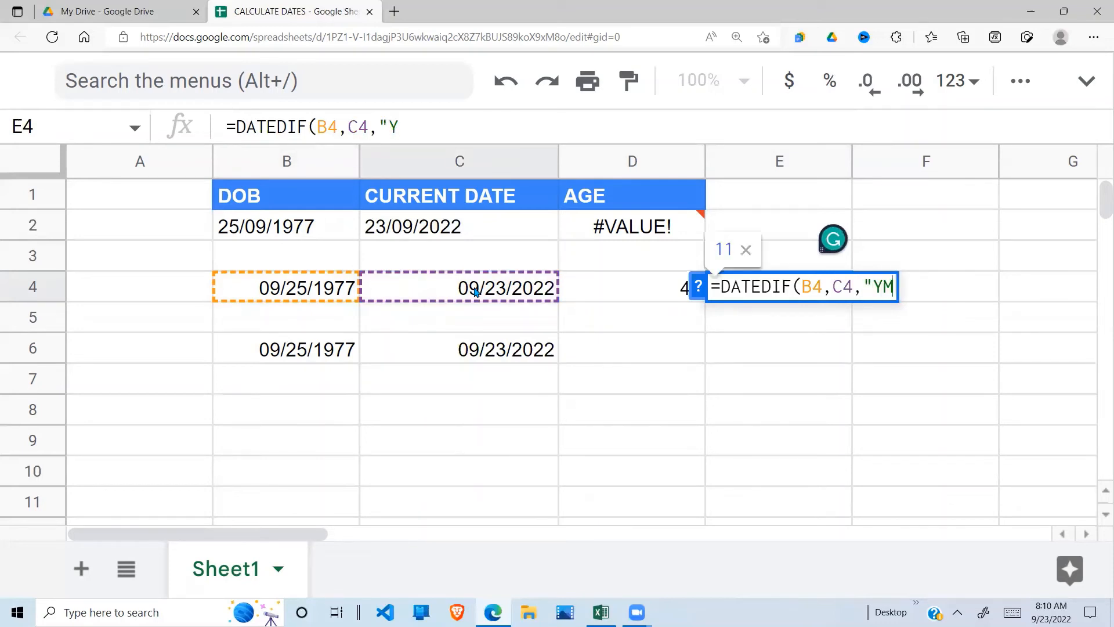
{"action": "type", "text": "\""}
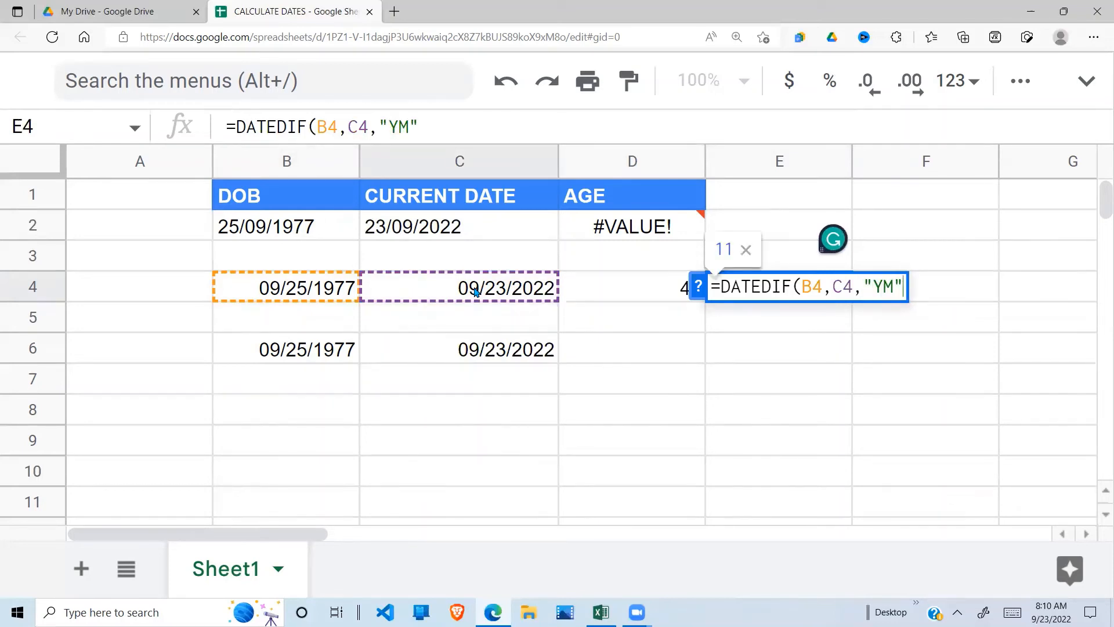
{"action": "type", "text": ")"}
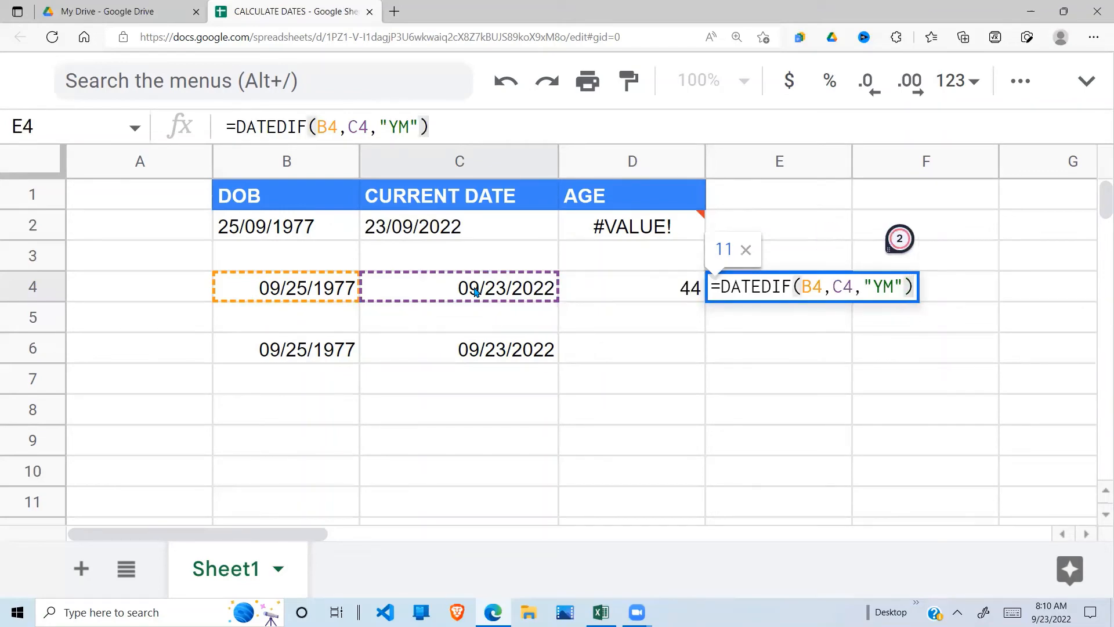
{"action": "key", "text": "Return"}
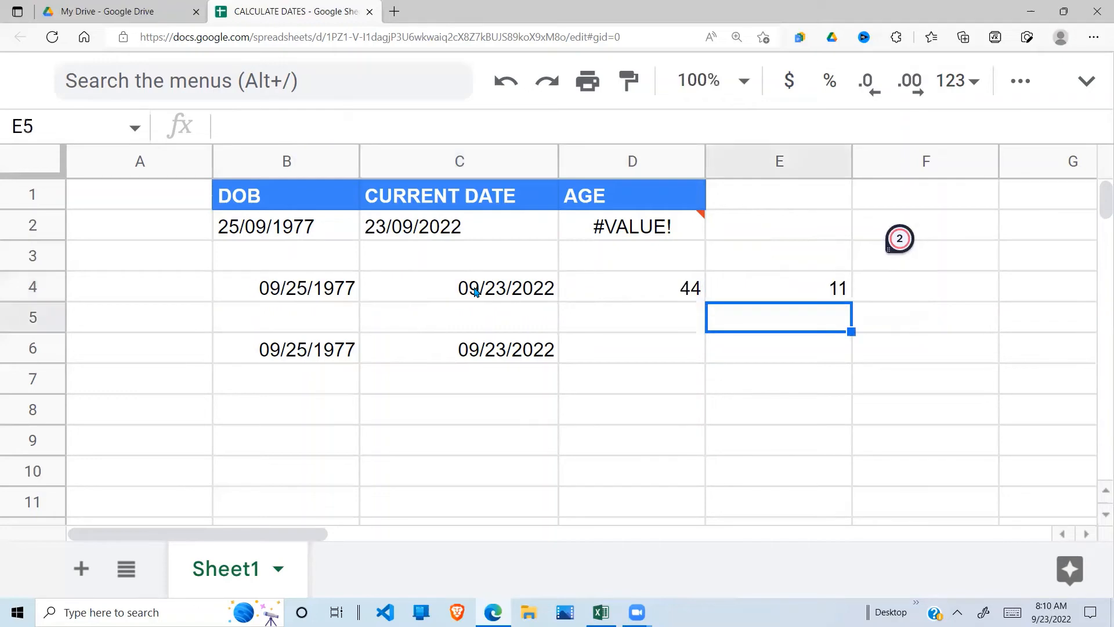
Compare the years in D4 and the extra months in E4 with the dates in B4 and C4.
{"action": "left_click", "coordinate": [666, 299]}
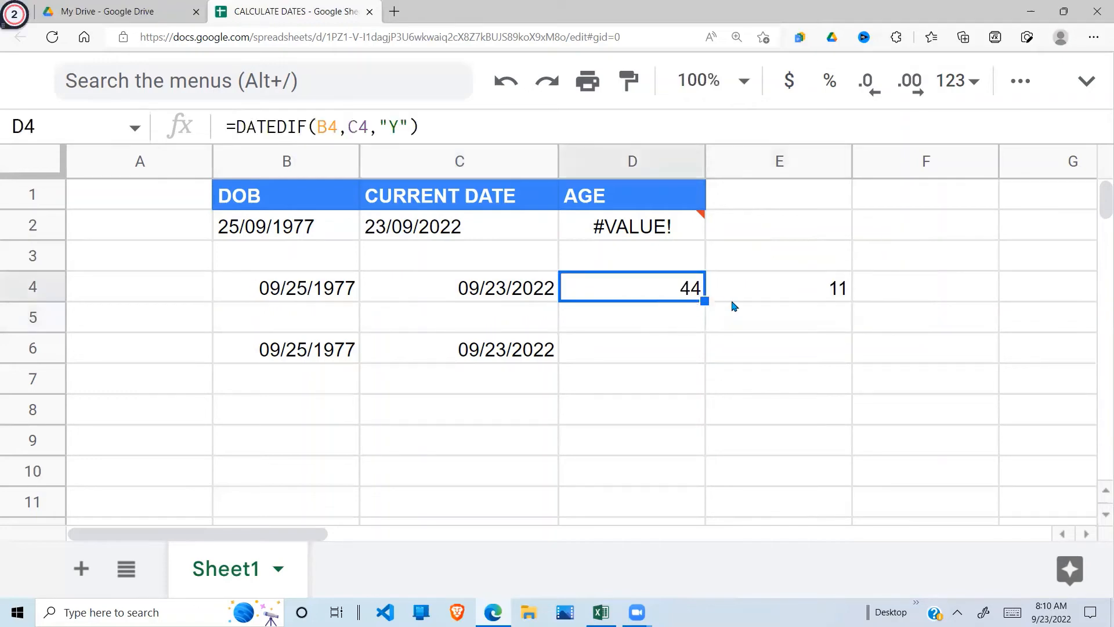
{"action": "left_click", "coordinate": [736, 297]}
{"action": "left_click", "coordinate": [661, 293]}
{"action": "left_click", "coordinate": [788, 296]}
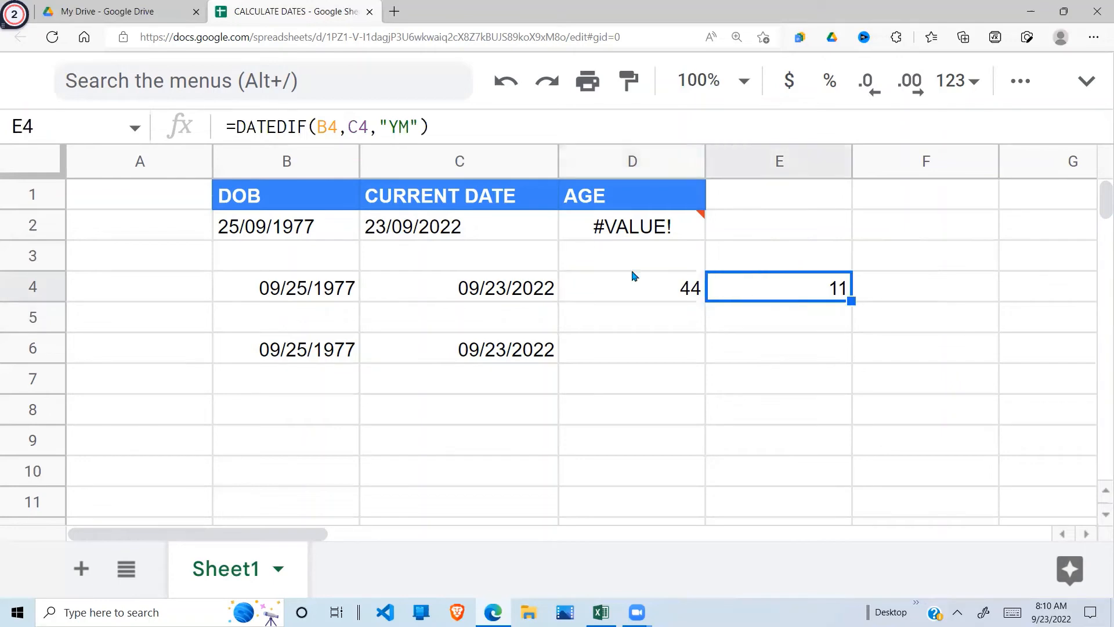
{"action": "left_click", "coordinate": [351, 293]}
{"action": "left_click_drag", "start_coordinate": [351, 293], "coordinate": [527, 290]}
{"action": "left_click", "coordinate": [296, 299]}
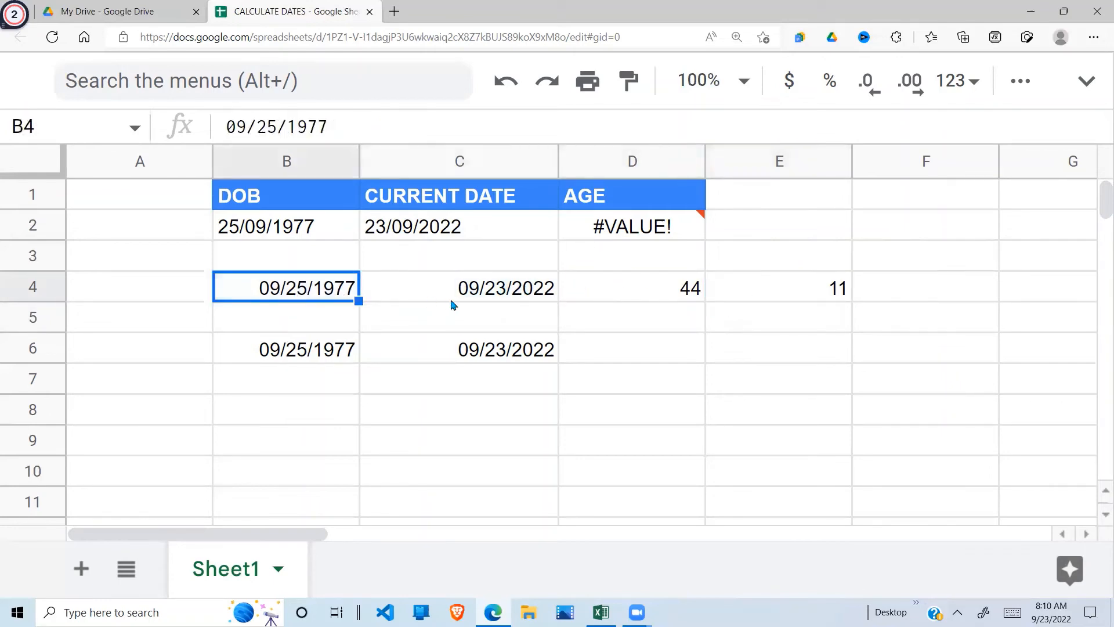
{"action": "left_click", "coordinate": [496, 301]}
{"action": "left_click", "coordinate": [312, 302]}
{"action": "left_click", "coordinate": [494, 295]}
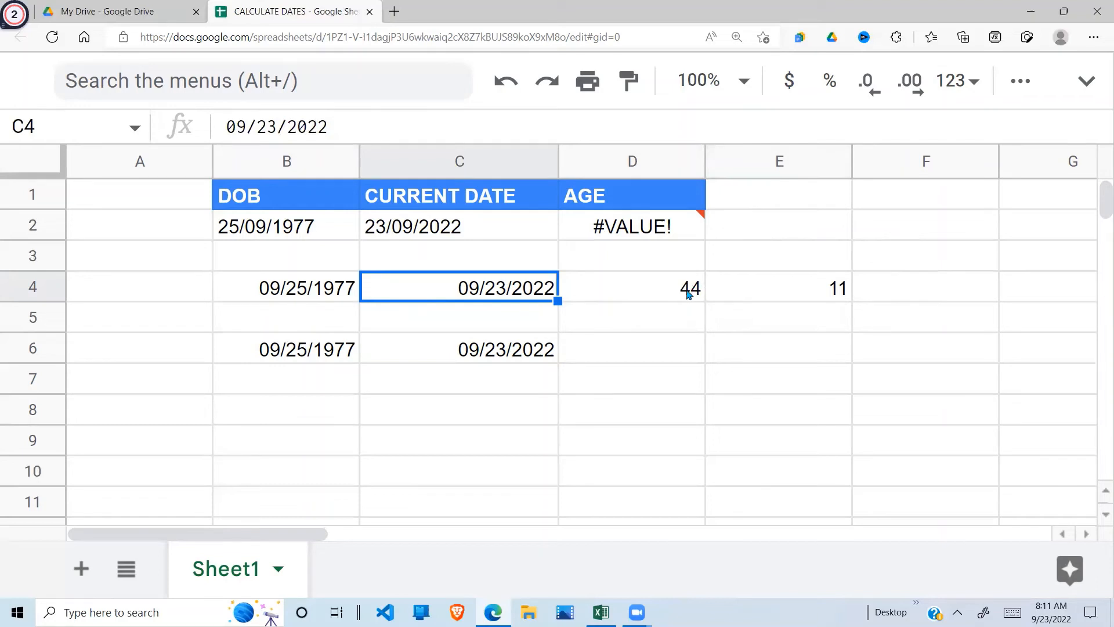
{"action": "left_click", "coordinate": [696, 290]}
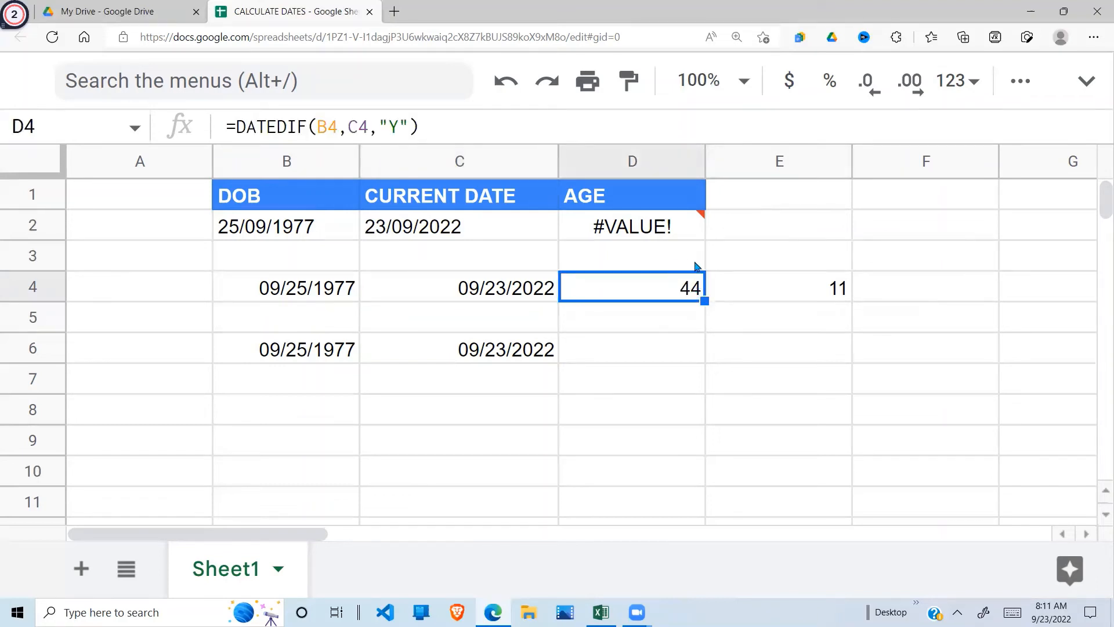
{"action": "left_click", "coordinate": [766, 265]}
{"action": "left_click", "coordinate": [782, 289]}
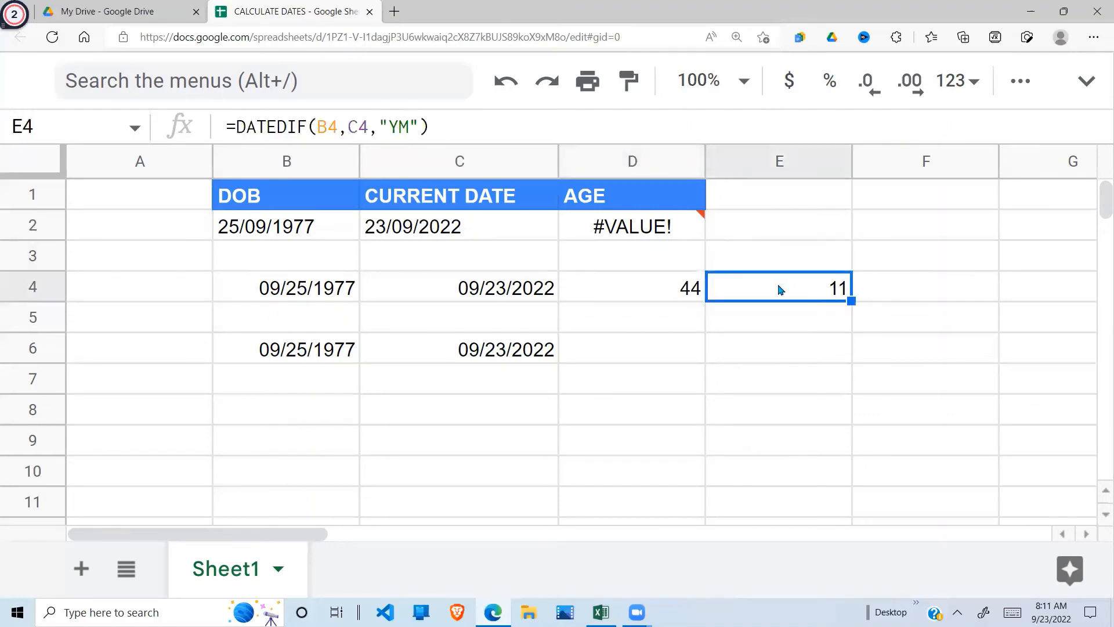
{"action": "left_click", "coordinate": [897, 298]}
{"action": "type", "text": "="}
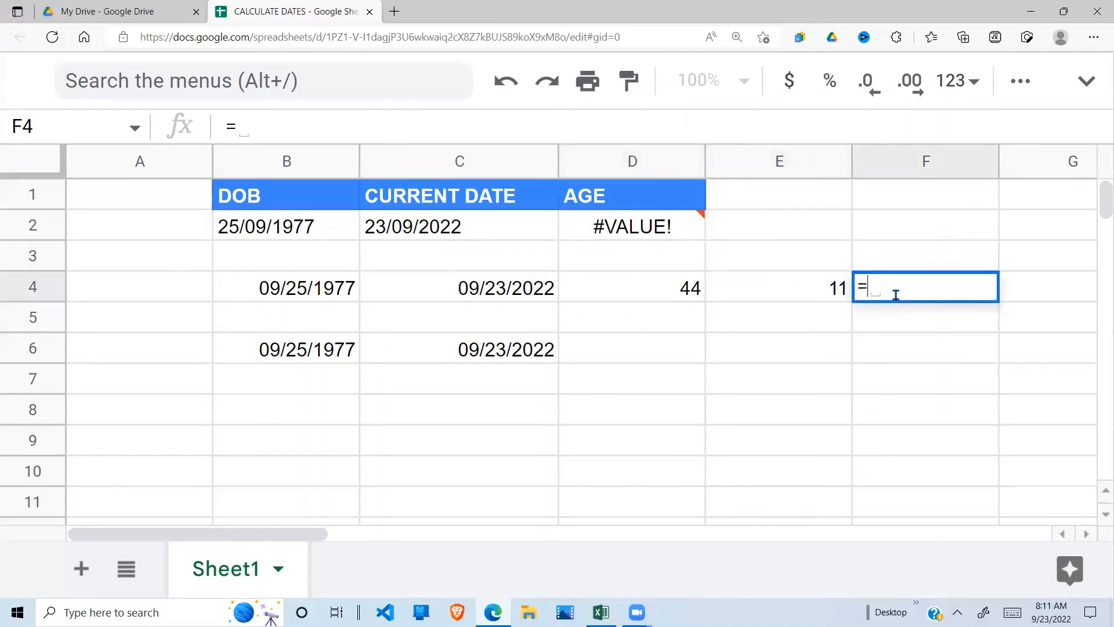
{"action": "type", "text": "DAT"}
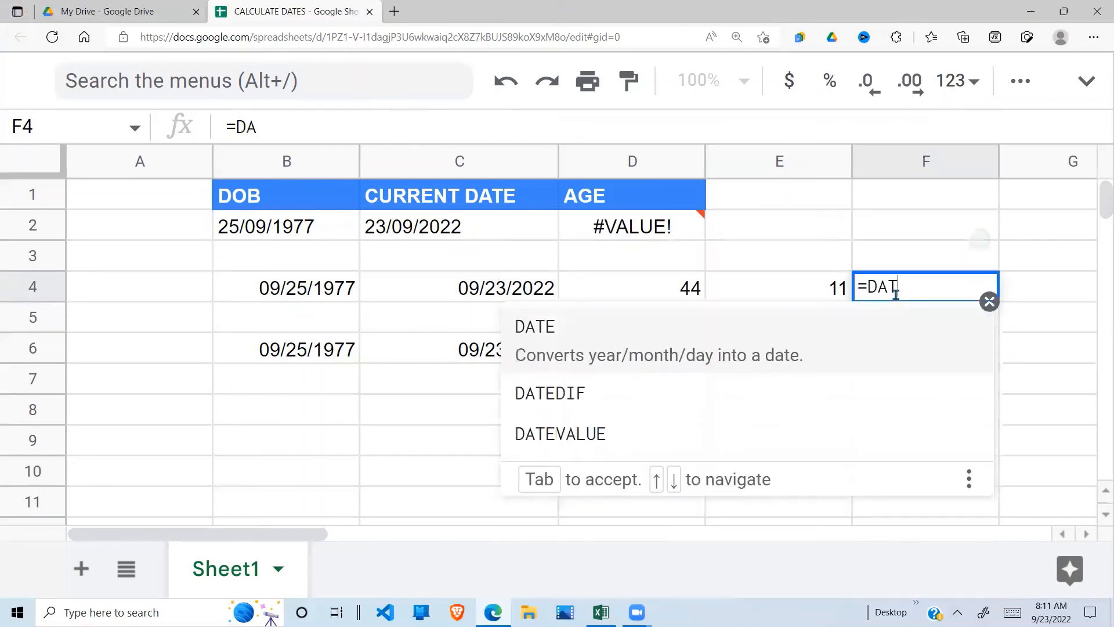
{"action": "type", "text": "EDIF"}
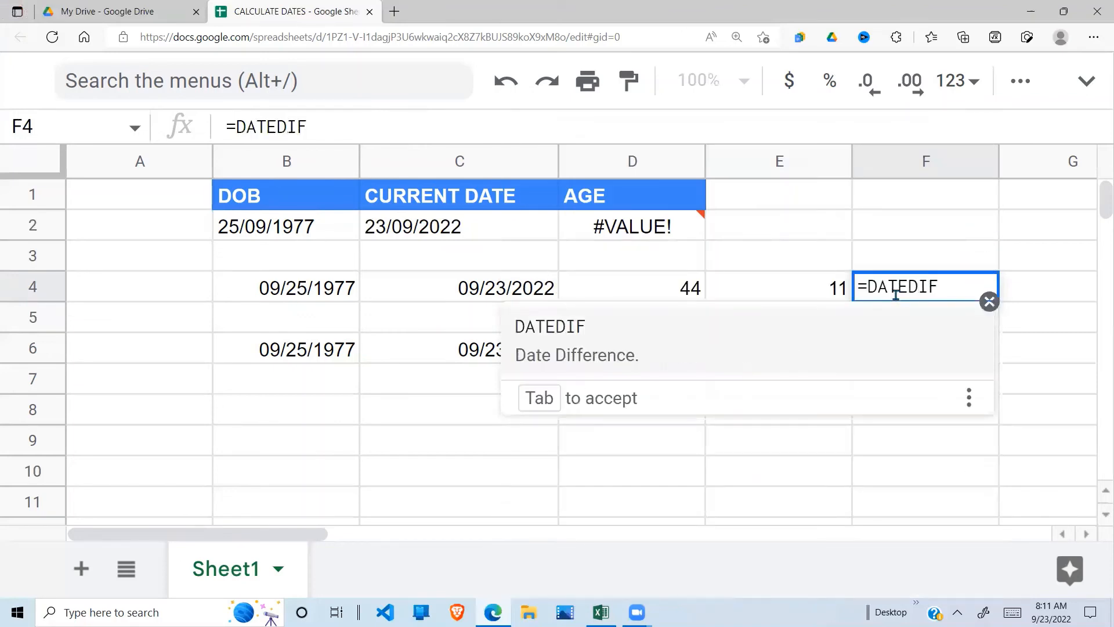
{"action": "key", "text": "BackSpace"}
{"action": "key", "text": "BackSpace"}
{"action": "key", "text": "BackSpace"}
{"action": "key", "text": "BackSpace"}
{"action": "key", "text": "BackSpace"}
{"action": "key", "text": "BackSpace"}
{"action": "key", "text": "BackSpace"}
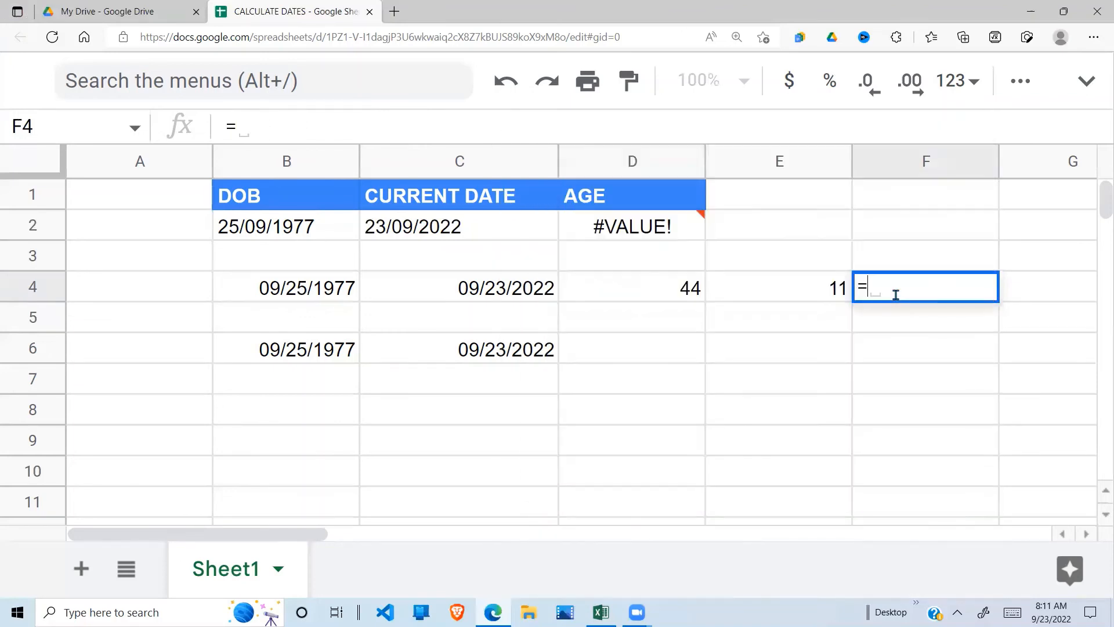
{"action": "key", "text": "BackSpace"}
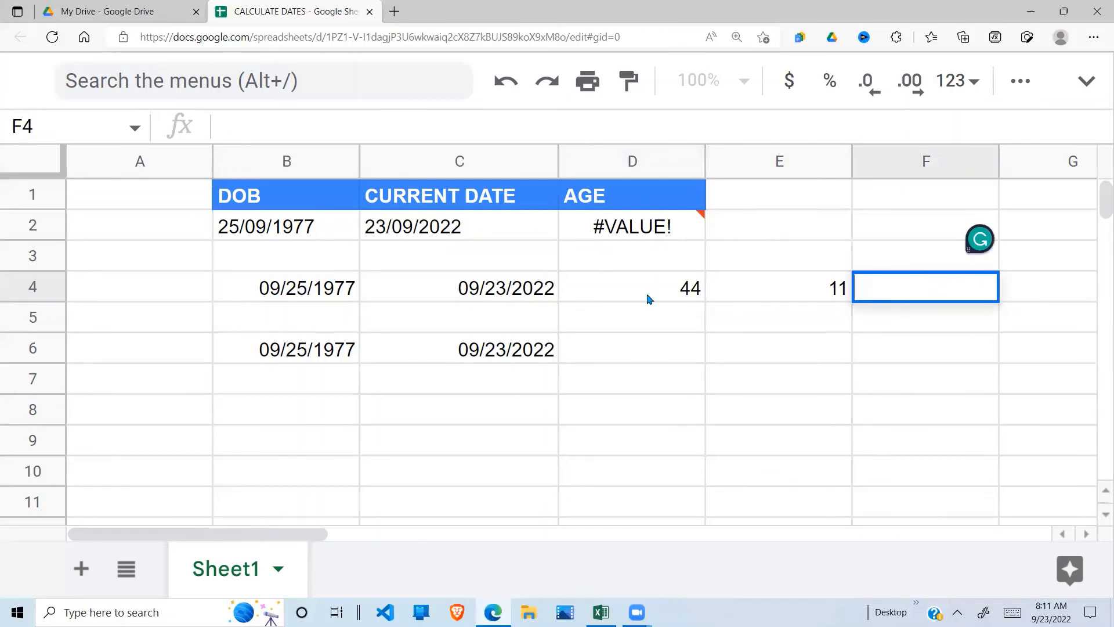
{"action": "left_click", "coordinate": [701, 298]}
{"action": "left_click", "coordinate": [736, 298]}
{"action": "left_click", "coordinate": [615, 300]}
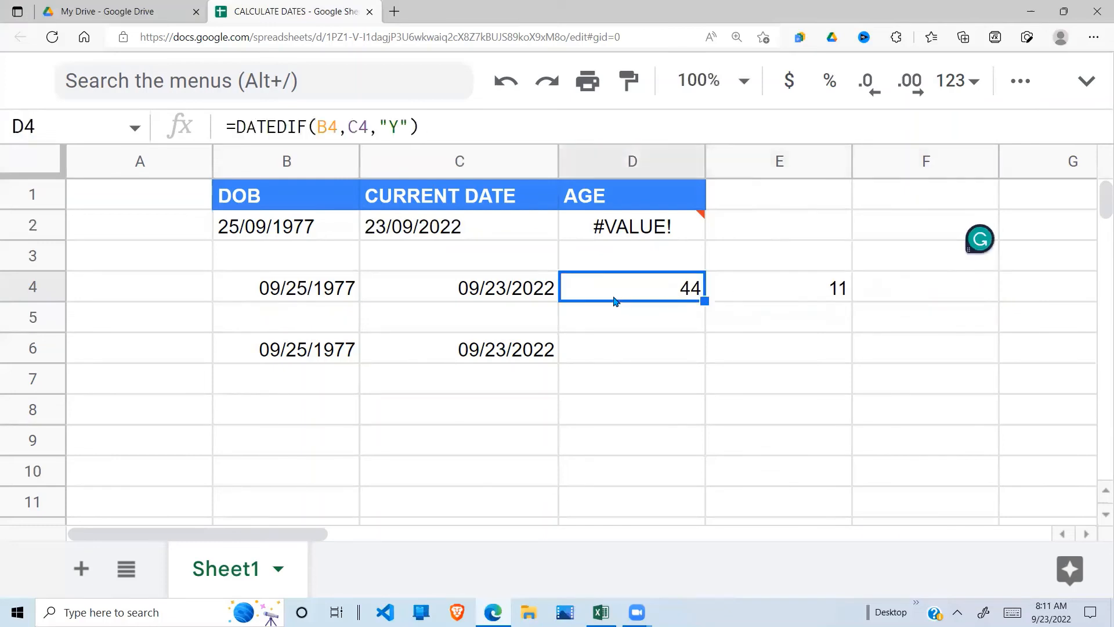
{"action": "left_click", "coordinate": [901, 306]}
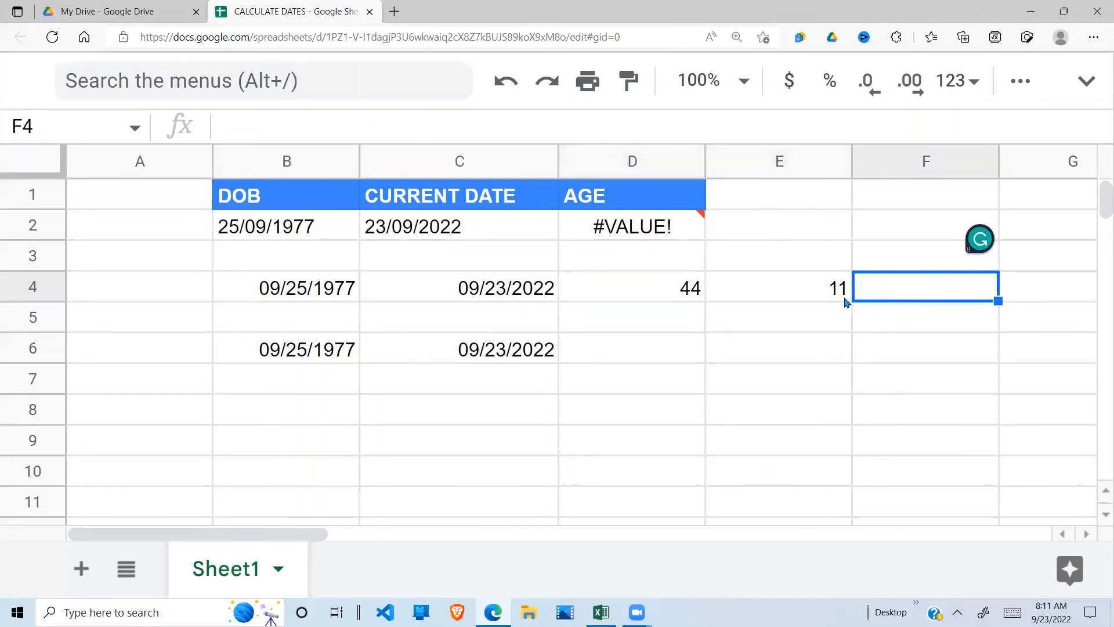
{"action": "type", "text": "="}
{"action": "key", "text": "BackSpace"}
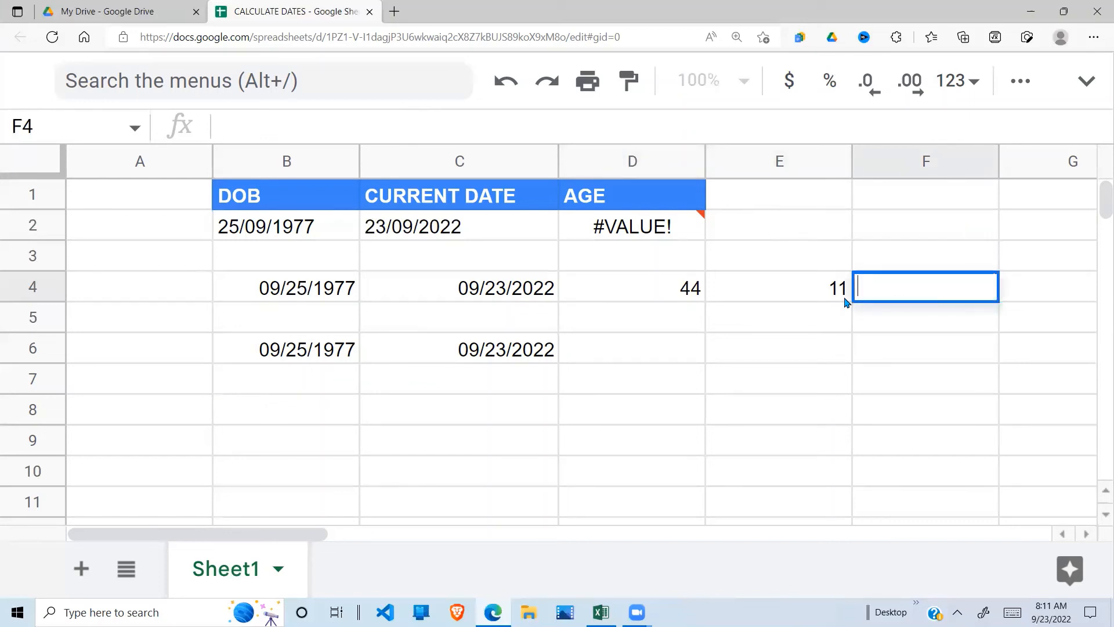
Copy the full text of the DATEDIF years formula in D4, leaving the cell unedited.
{"action": "left_click", "coordinate": [663, 290]}
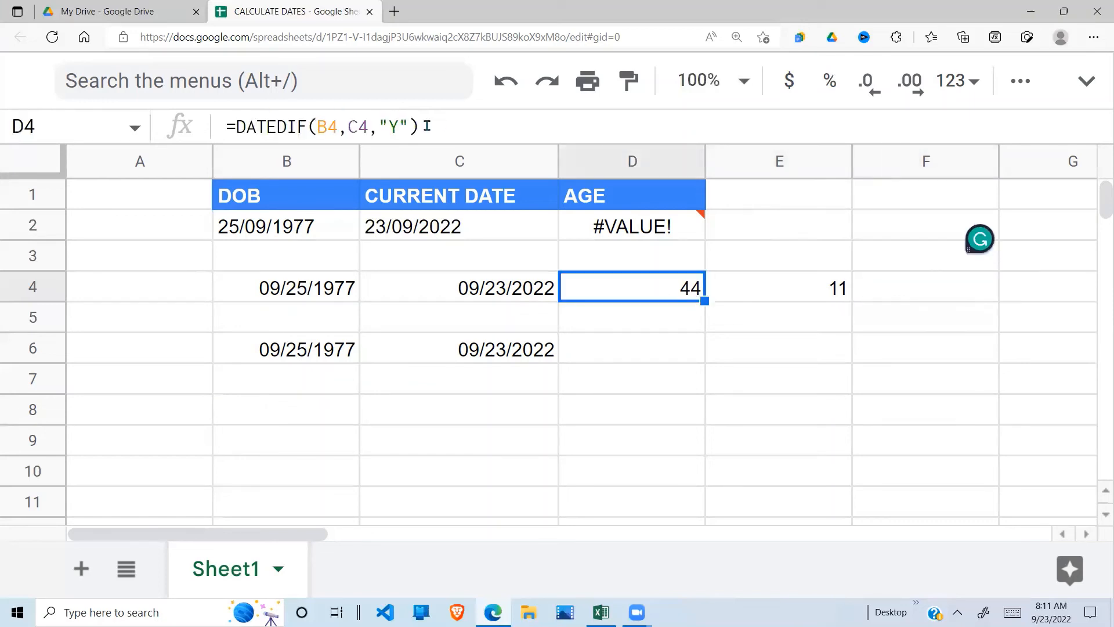
{"action": "left_click_drag", "start_coordinate": [423, 127], "coordinate": [231, 127]}
{"action": "key", "text": "ctrl+c"}
{"action": "key", "text": "Escape"}
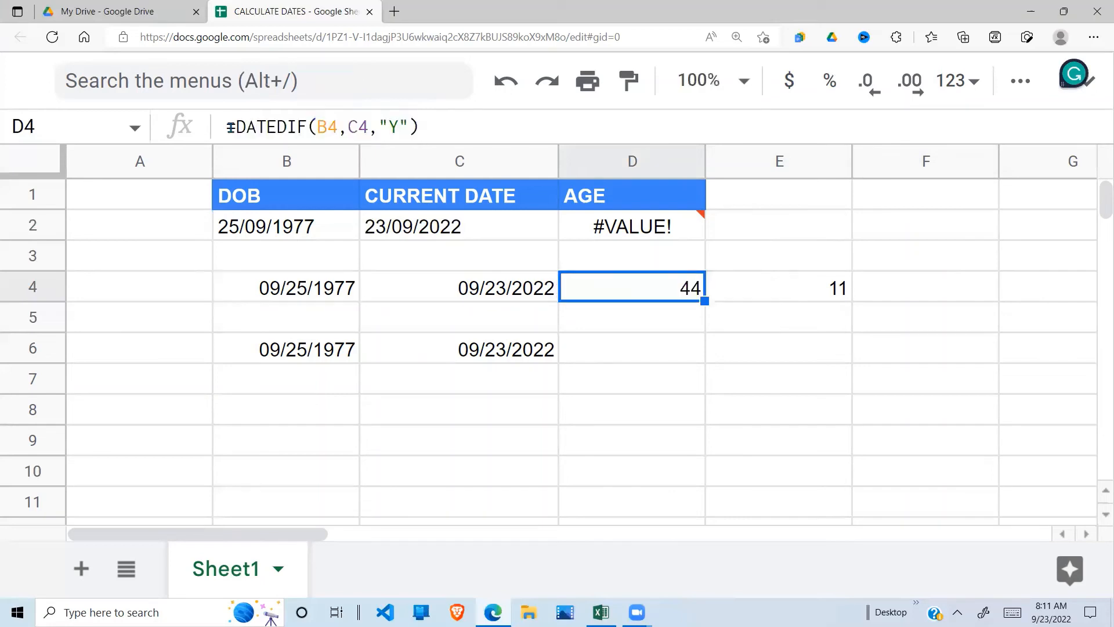
Begin the combined age formula in F4 with the copied years formula and a spaced label: =DATEDIF(B4,C4,"Y")&" years "&.
{"action": "left_click", "coordinate": [870, 275]}
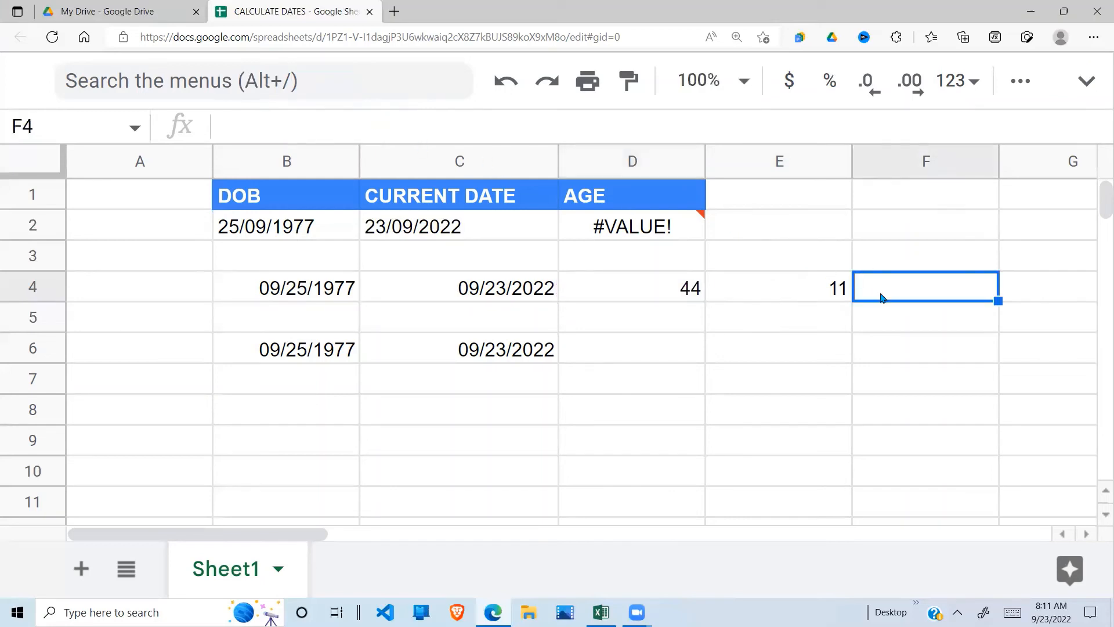
{"action": "type", "text": "="}
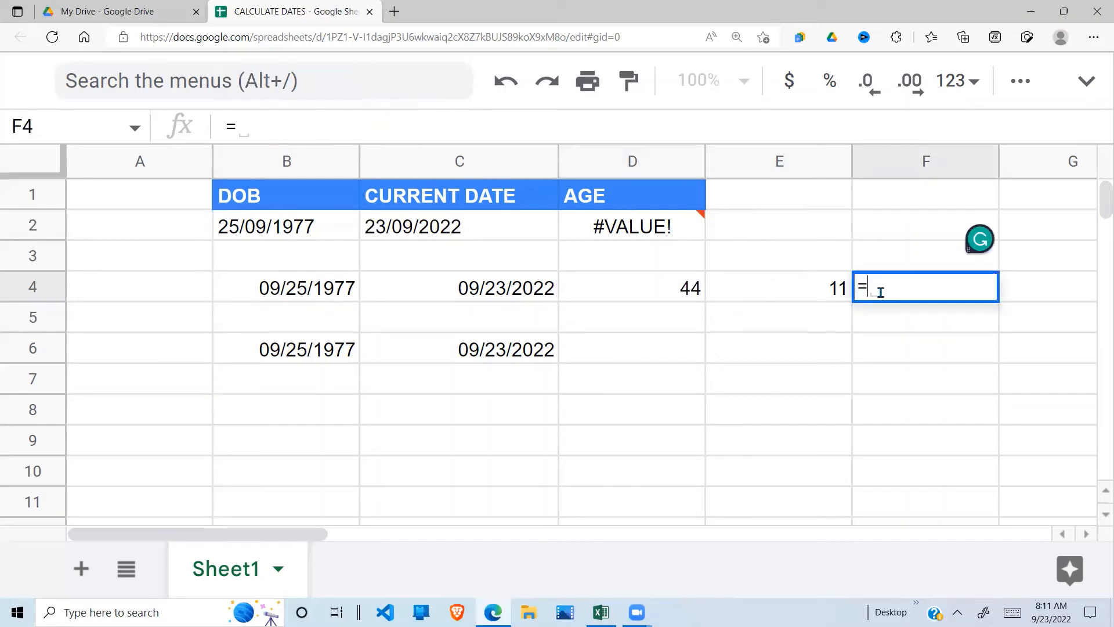
{"action": "key", "text": "ctrl+v"}
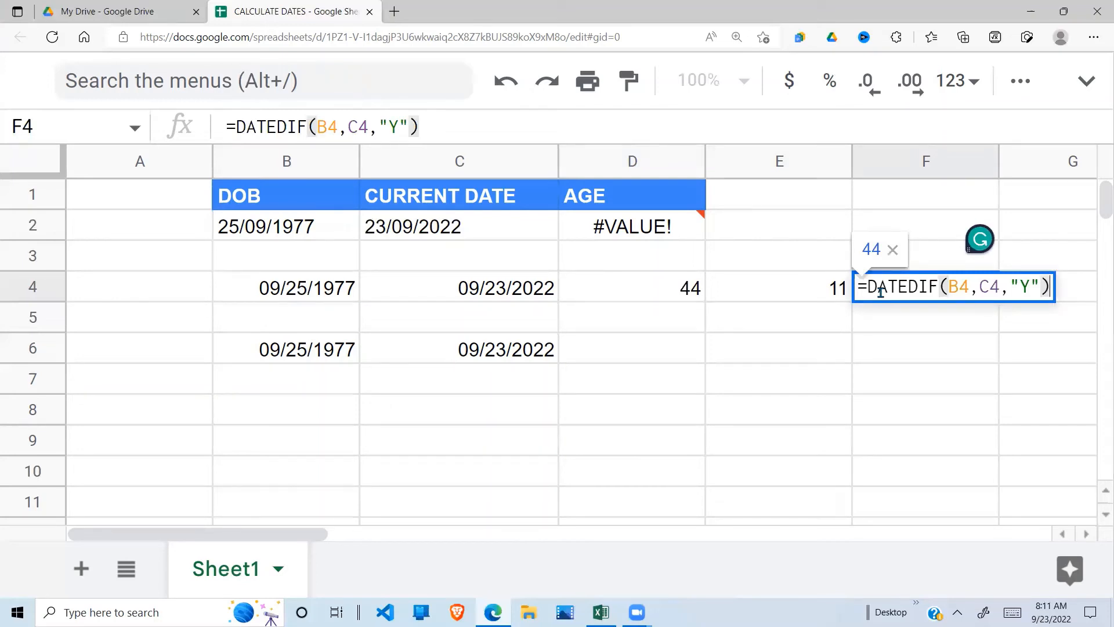
{"action": "type", "text": "&"}
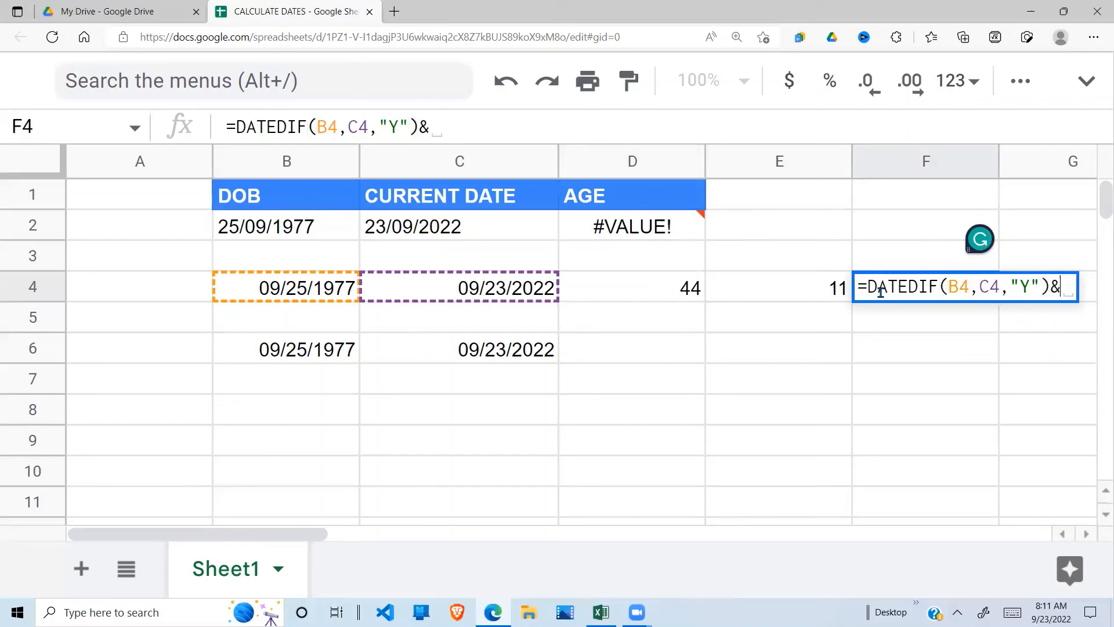
{"action": "type", "text": "\""}
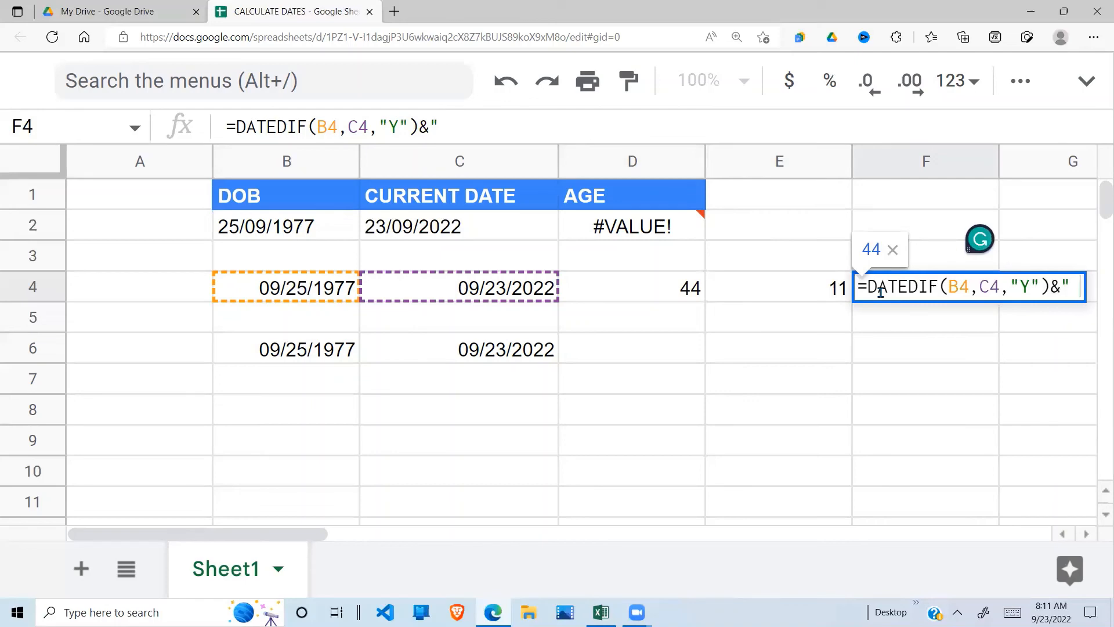
{"action": "type", "text": " years"}
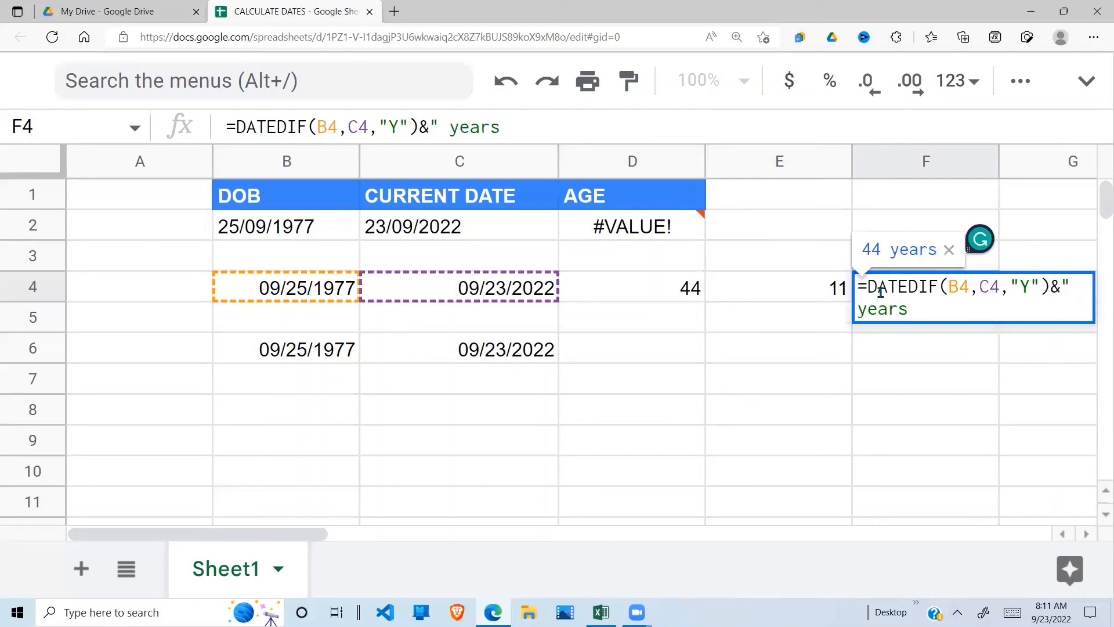
{"action": "type", "text": "\"&"}
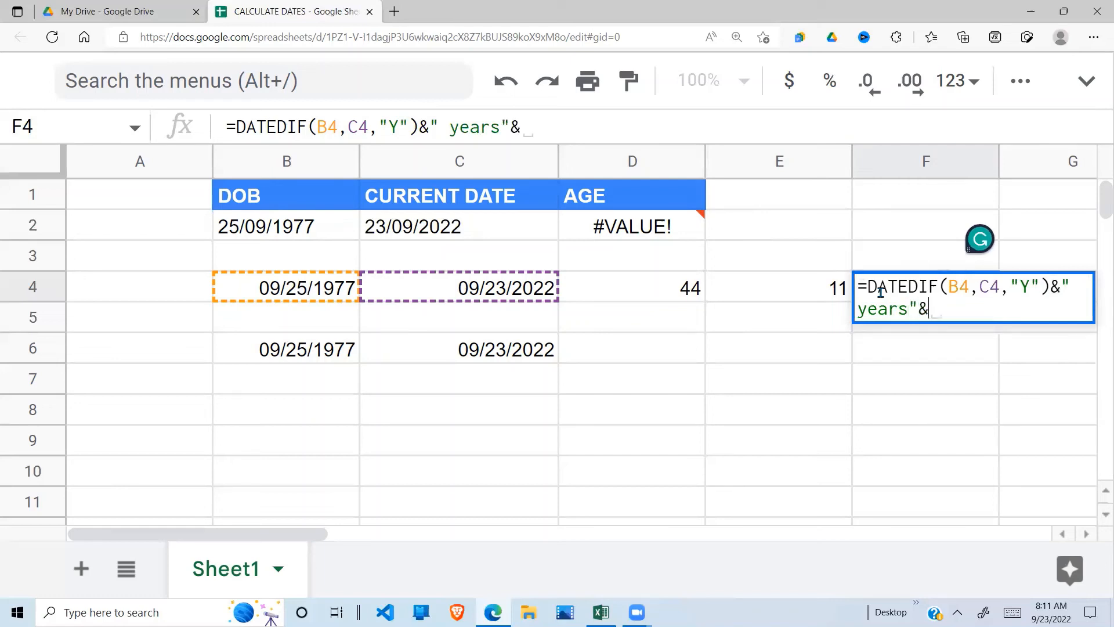
{"action": "type", "text": "\""}
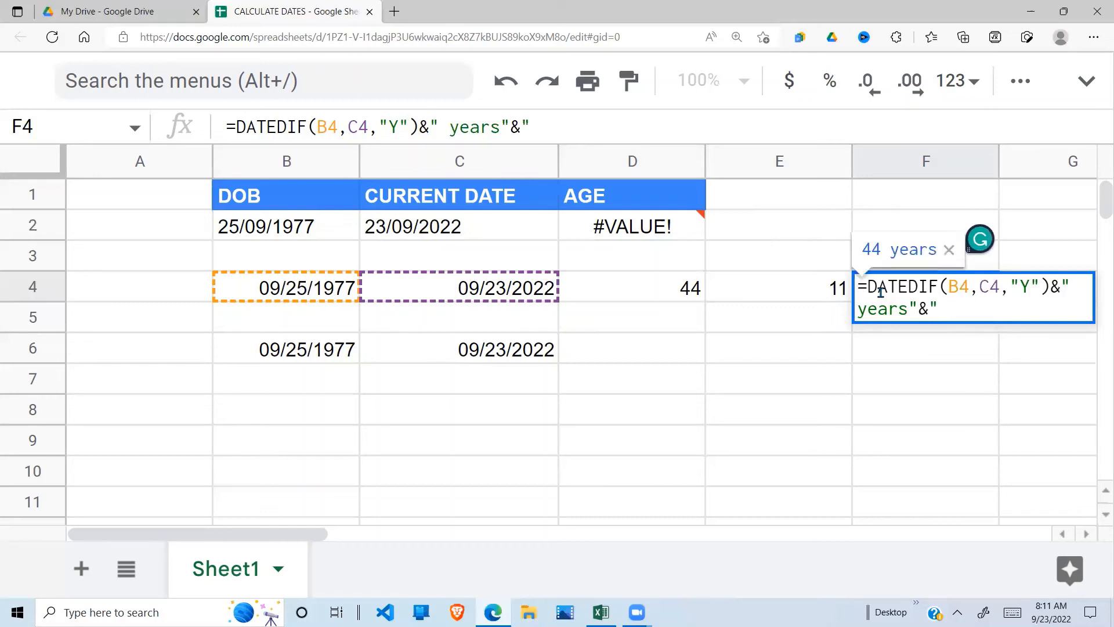
{"action": "key", "text": "BackSpace"}
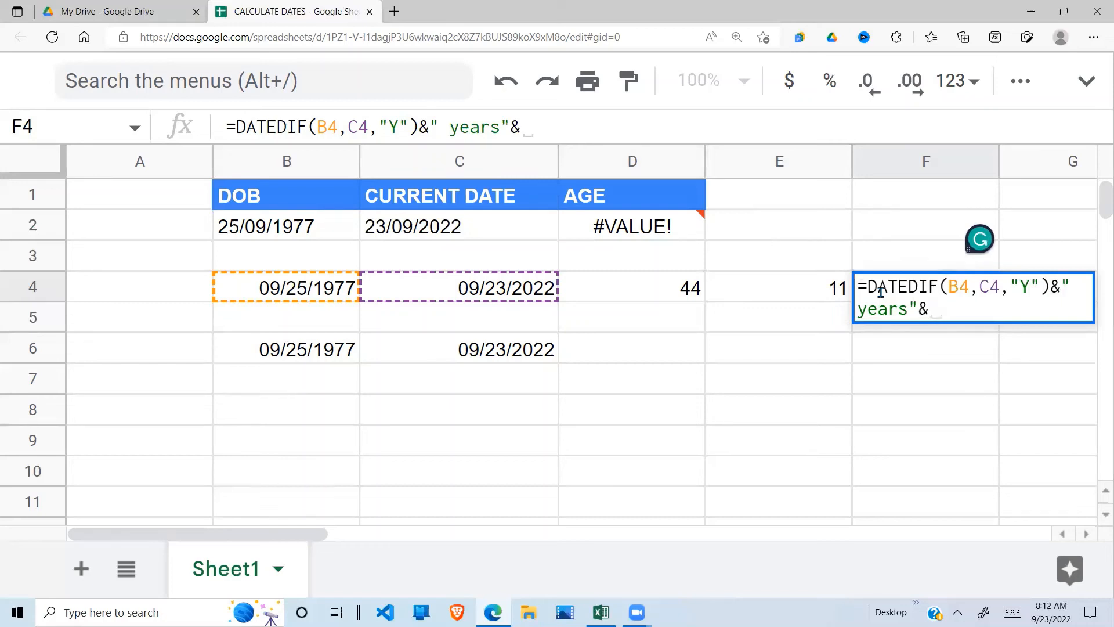
{"action": "left_click", "coordinate": [910, 310]}
Extend the F4 formula with a copy of its DATEDIF function, change the copy's unit to "YM", and commit the formula.
{"action": "left_click_drag", "start_coordinate": [1051, 285], "coordinate": [871, 283]}
{"action": "key", "text": "ctrl+c"}
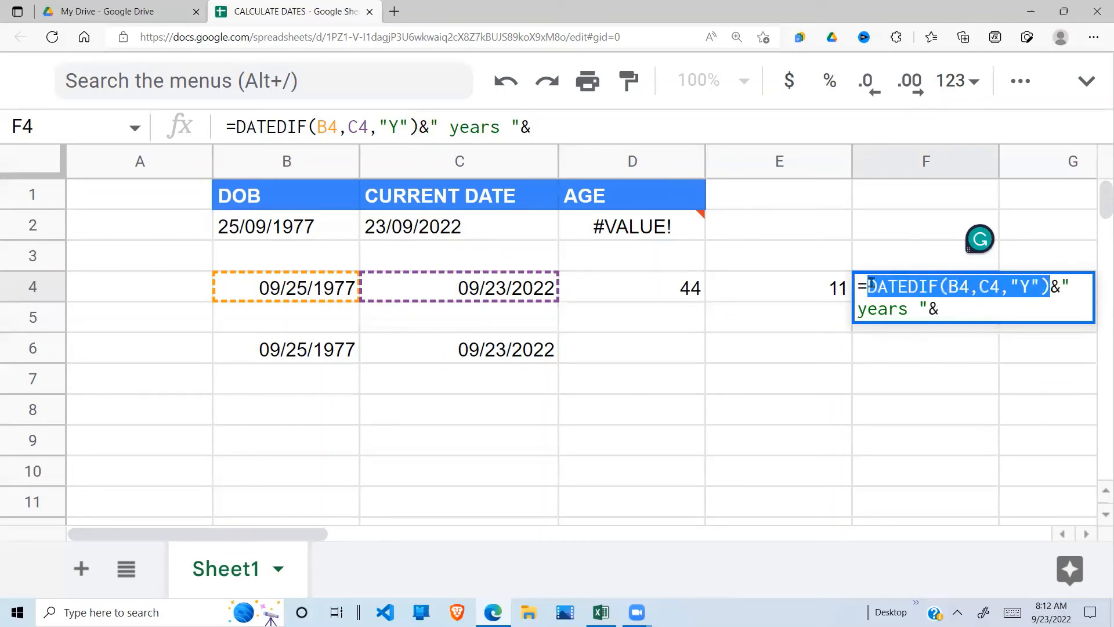
{"action": "left_click", "coordinate": [962, 312]}
{"action": "key", "text": "ctrl+v"}
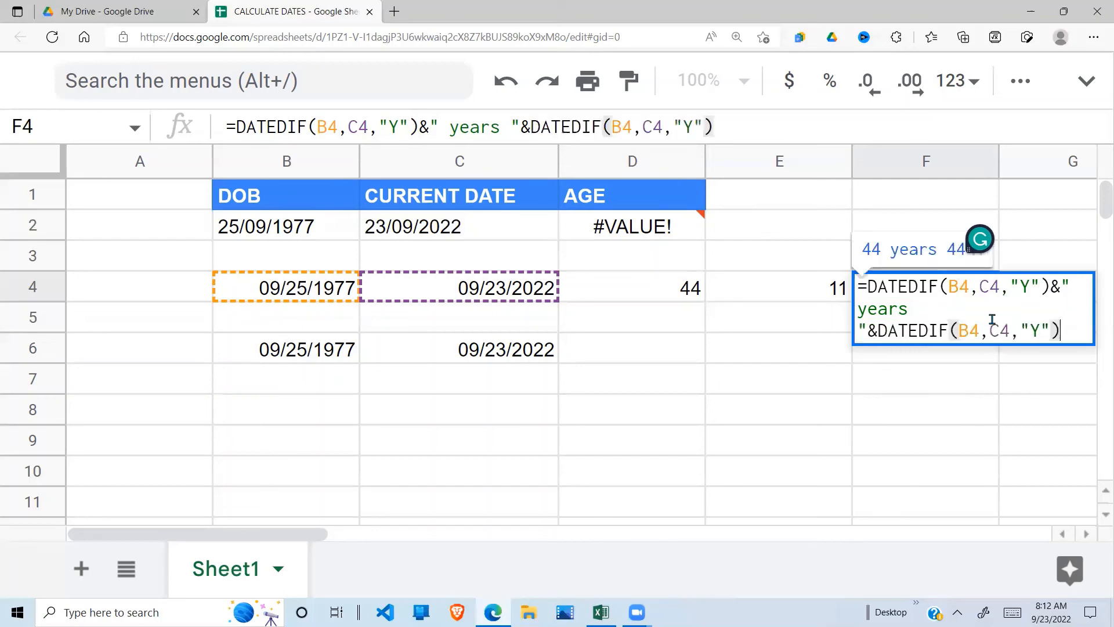
{"action": "left_click", "coordinate": [1039, 331]}
{"action": "type", "text": "M"}
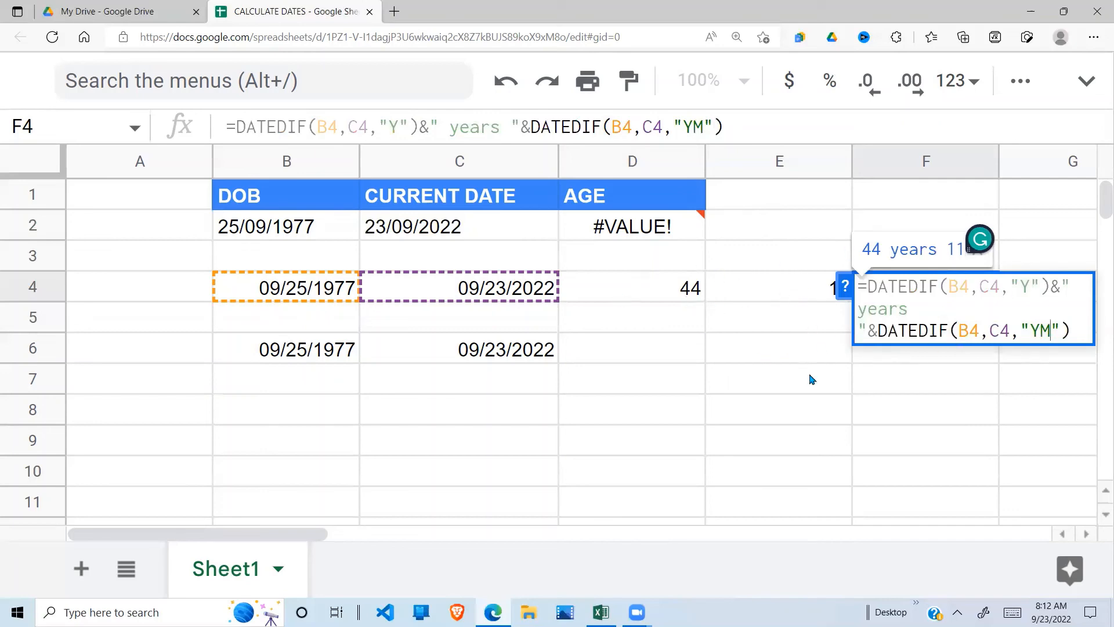
{"action": "key", "text": "Return"}
Append &" months" to the end of the F4 formula so the remaining months are labelled.
{"action": "left_click", "coordinate": [945, 285]}
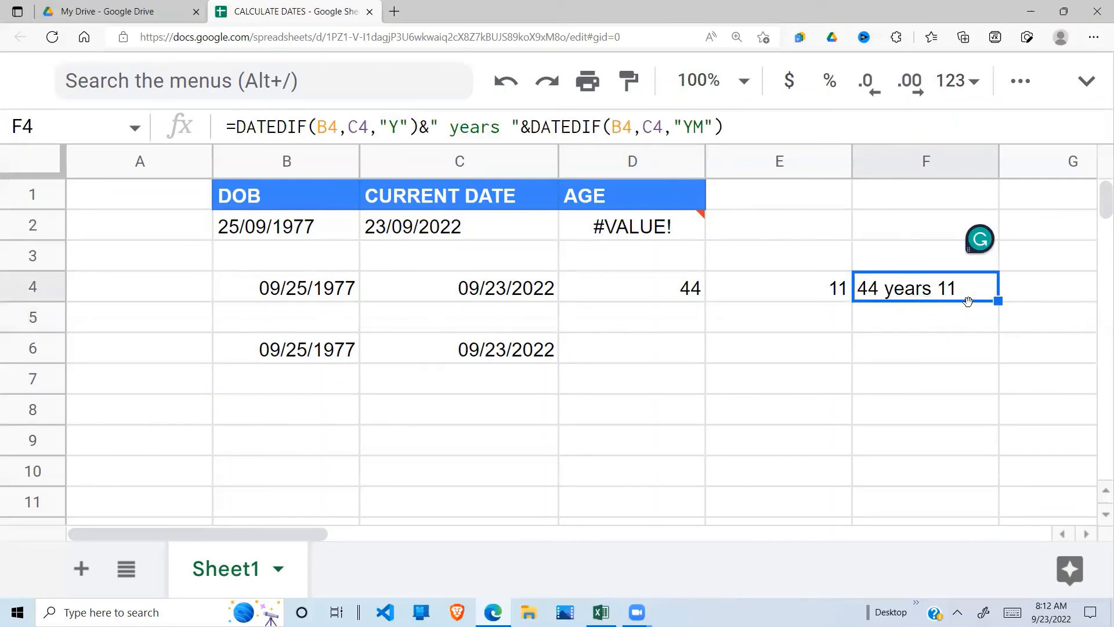
{"action": "left_click", "coordinate": [725, 126]}
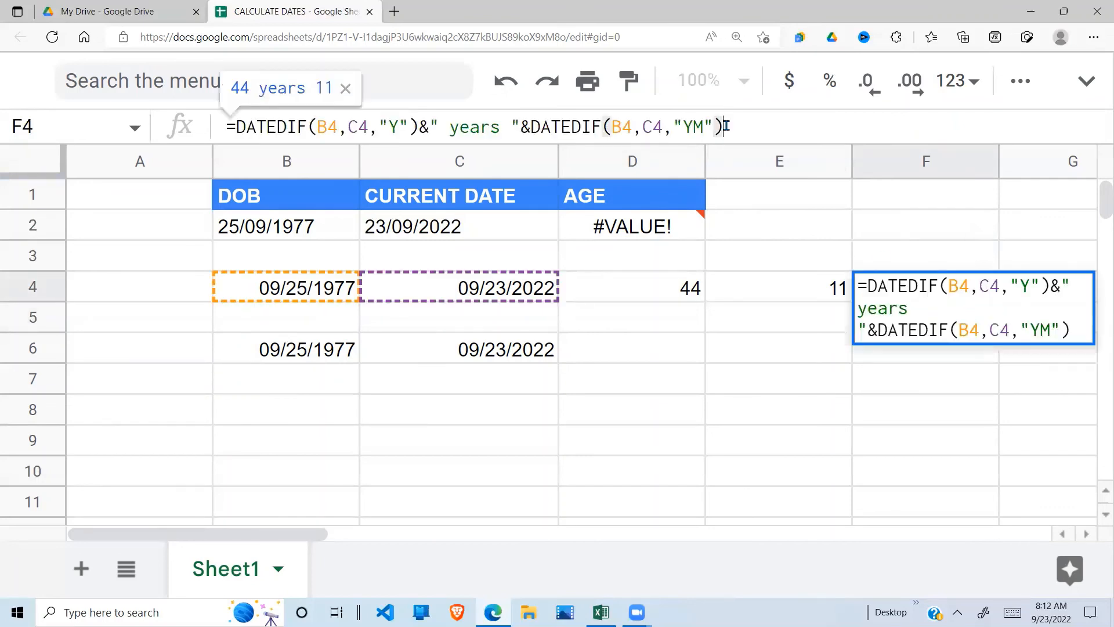
{"action": "type", "text": "&"}
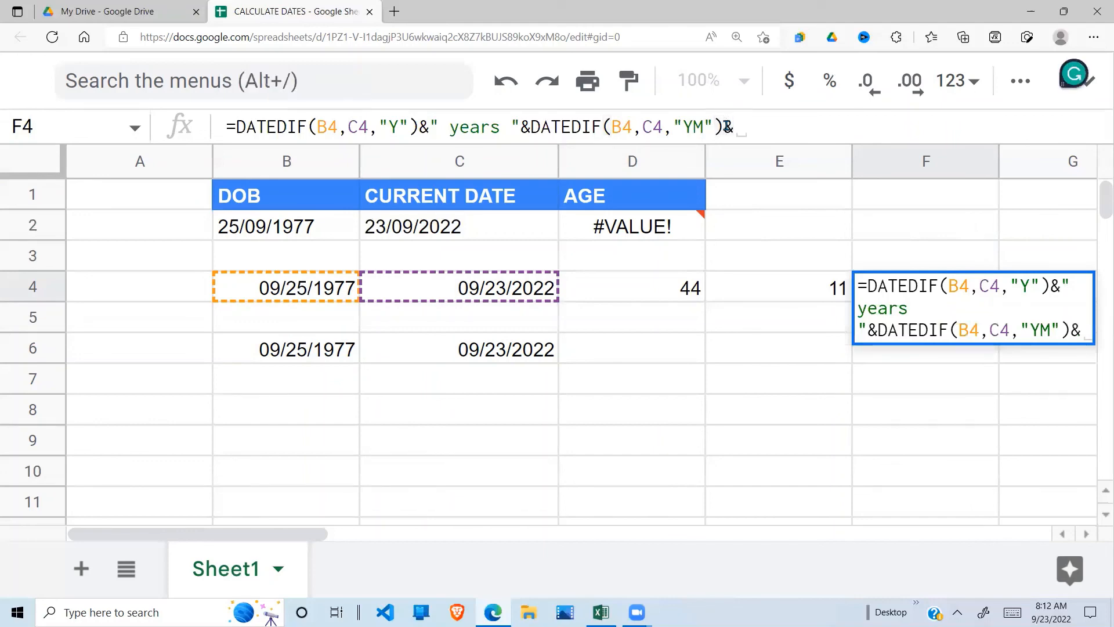
{"action": "type", "text": "\" "}
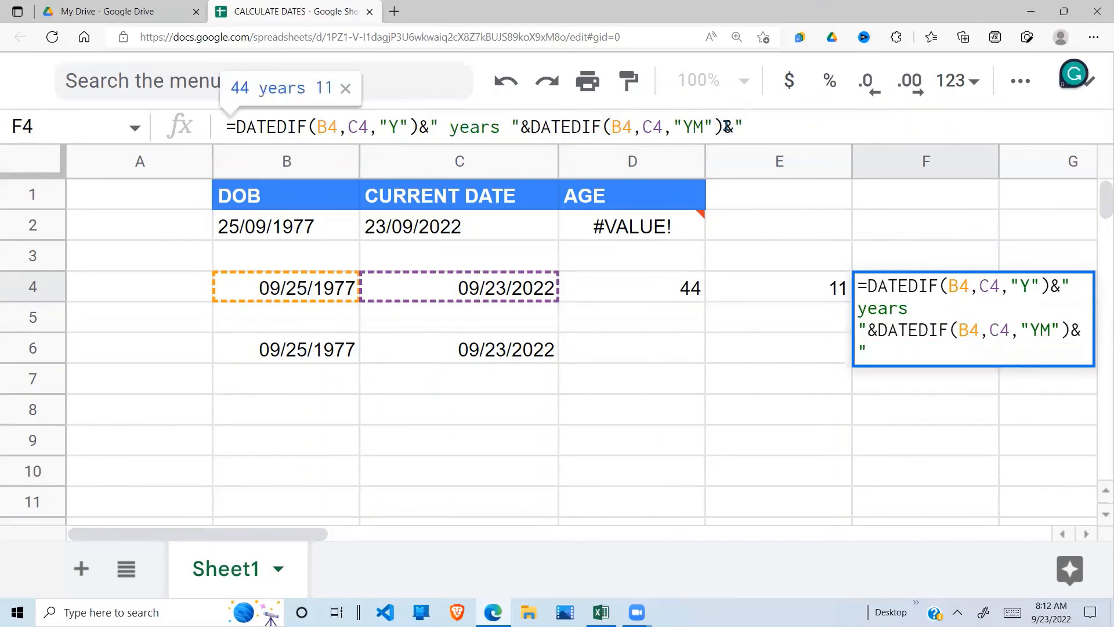
{"action": "type", "text": "months"}
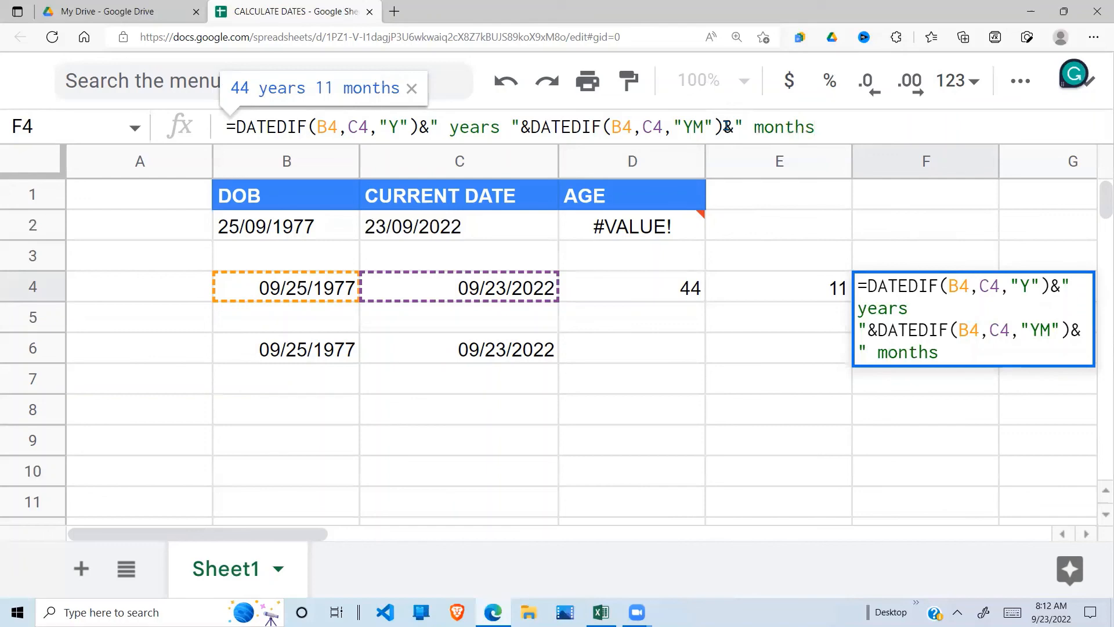
{"action": "type", "text": "\""}
{"action": "key", "text": "Return"}
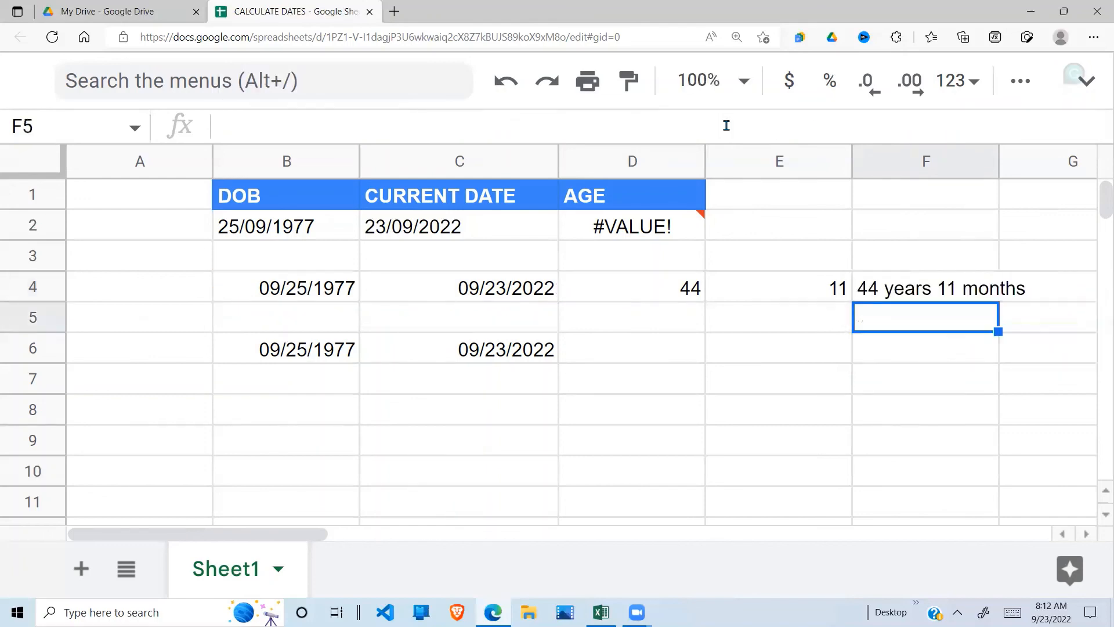
{"action": "left_click", "coordinate": [911, 289]}
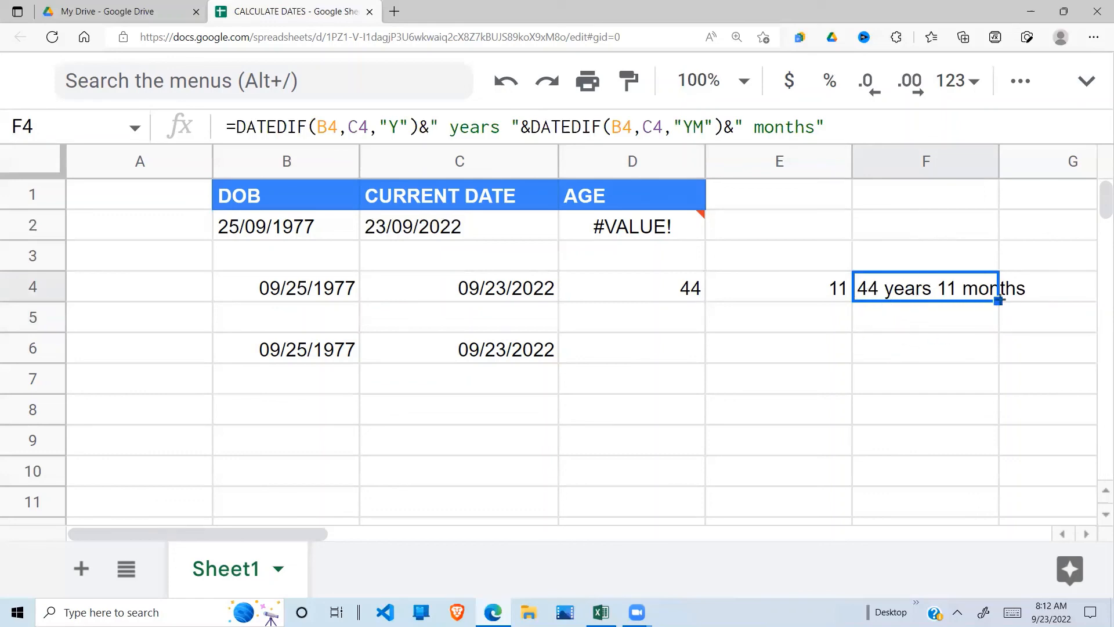
{"action": "left_click", "coordinate": [934, 331]}
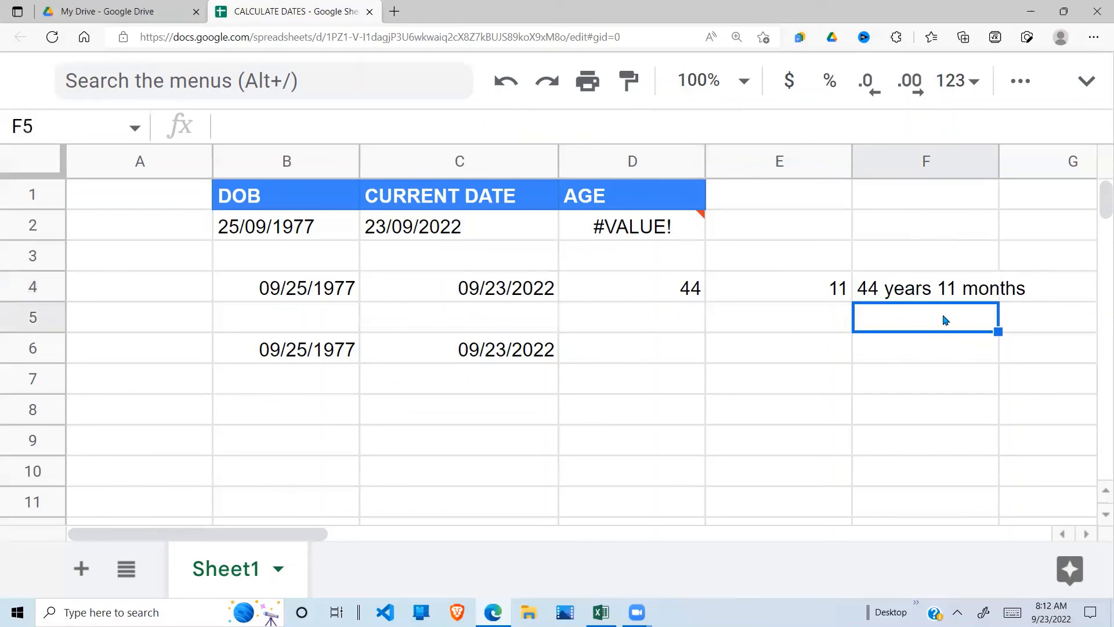